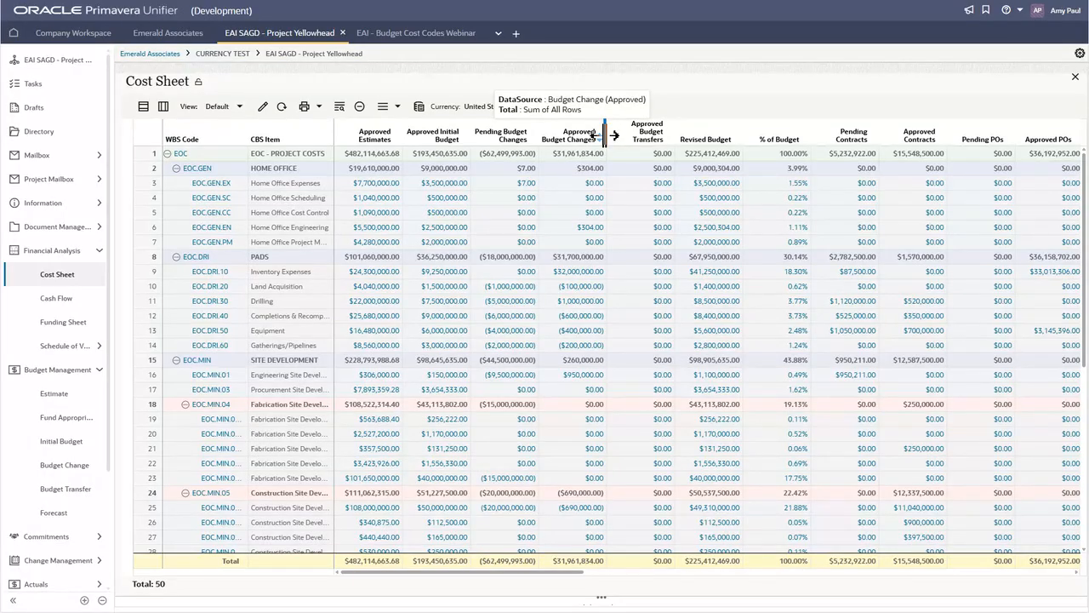
Step: Switch to the EAI - Budget Cost Codes Webinar project and start a new Initial Budget record
click(427, 38)
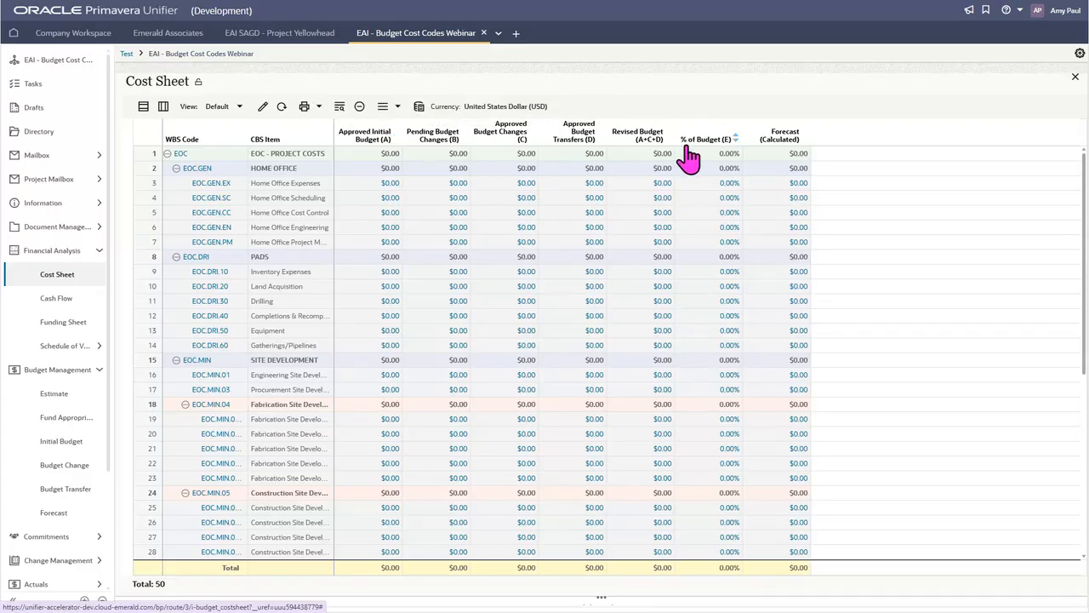
mouse_move(652, 154)
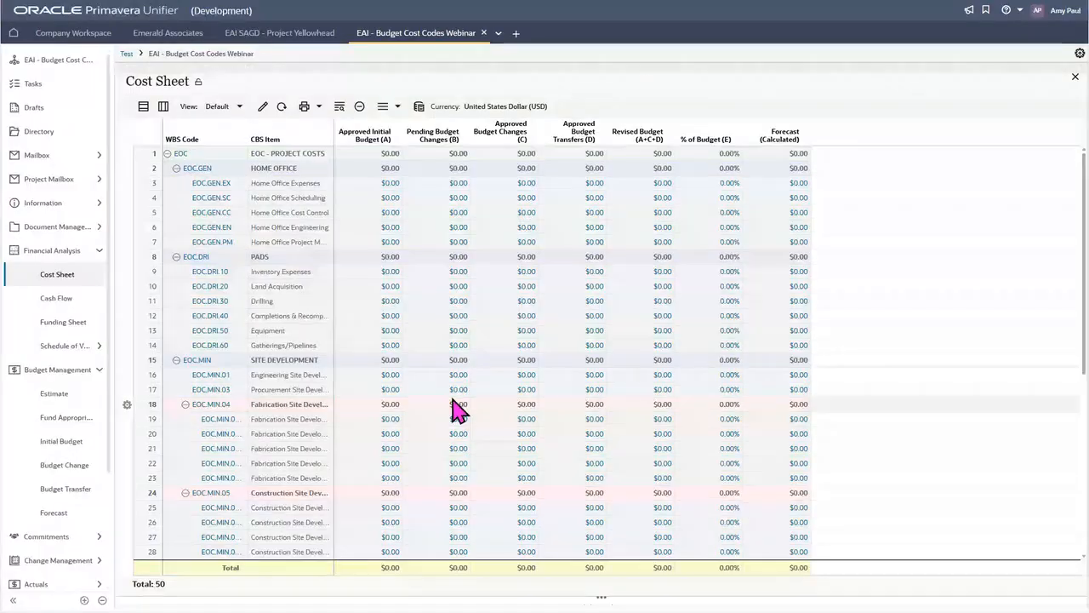
scroll(36, 408, down, 2)
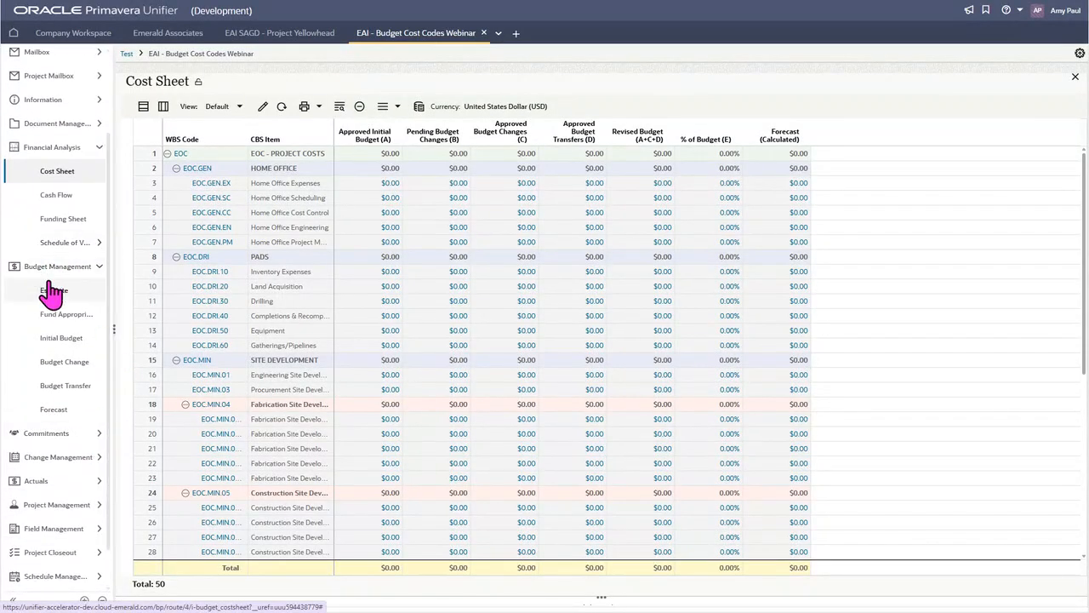
click(54, 341)
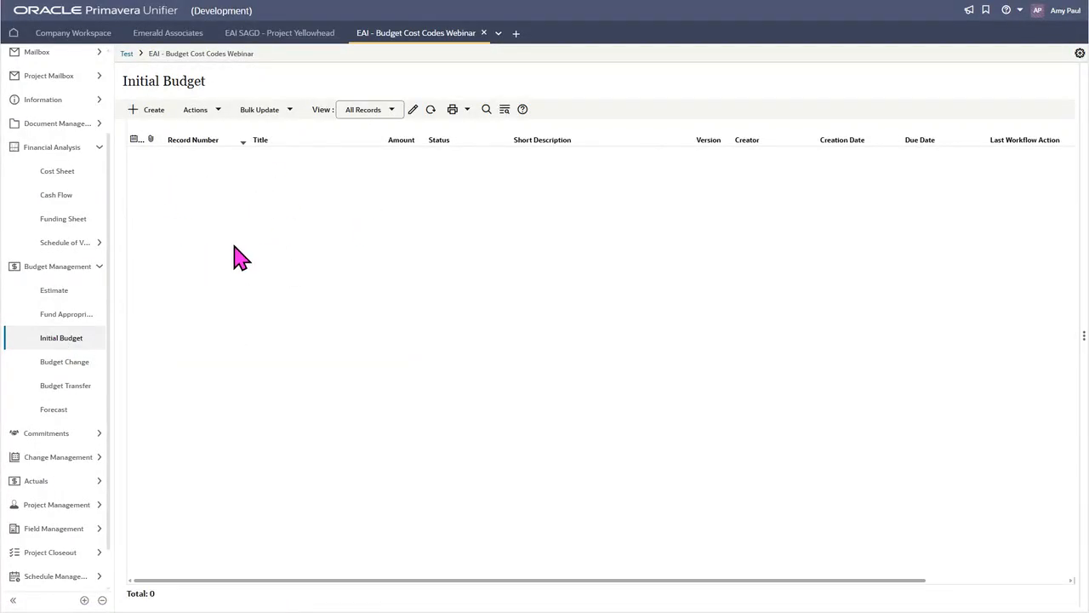
click(155, 122)
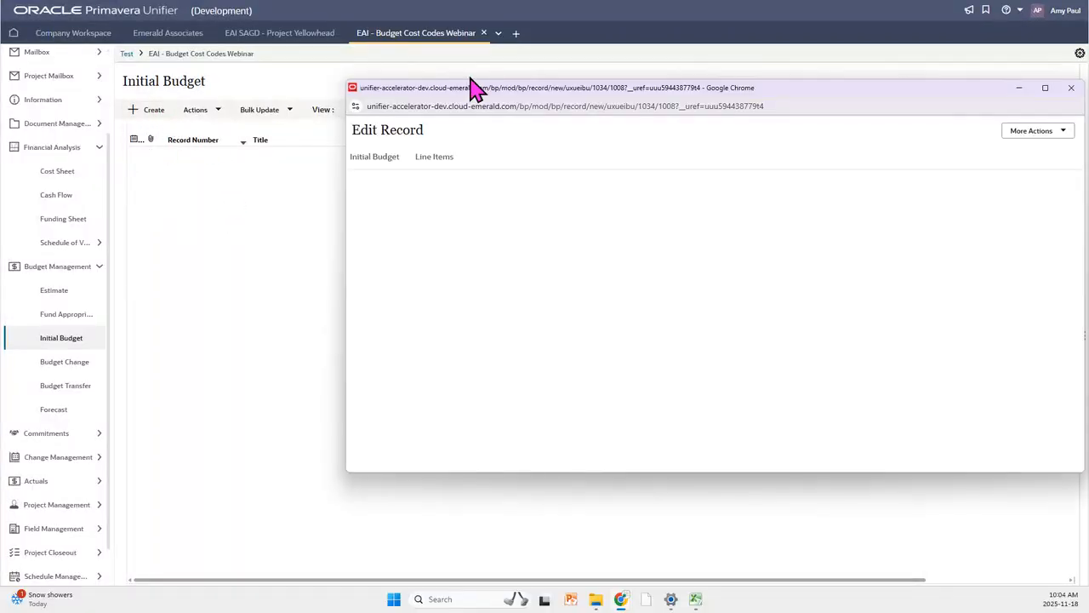
Step: Title the new initial budget record "Original Budget - 2025"
drag(482, 92, 354, 84)
click(315, 274)
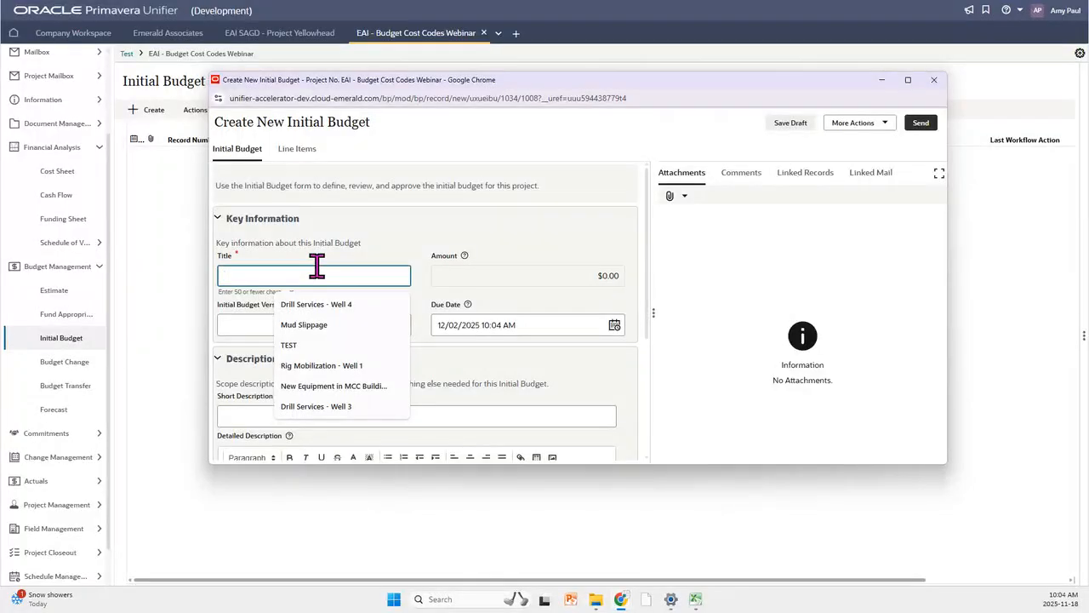
text(Orig)
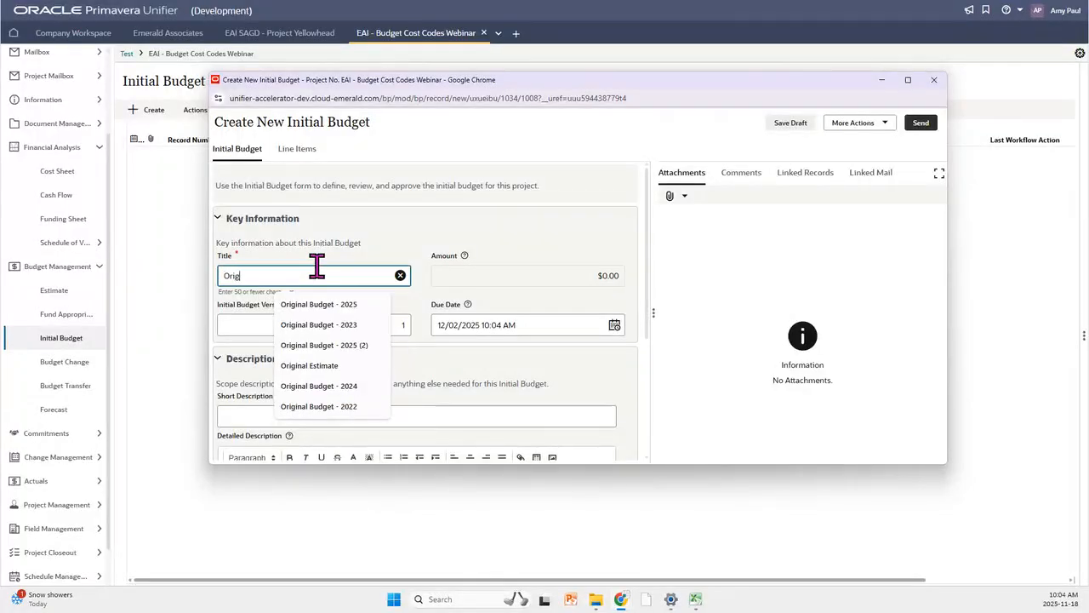
text(inal Budget - 2025)
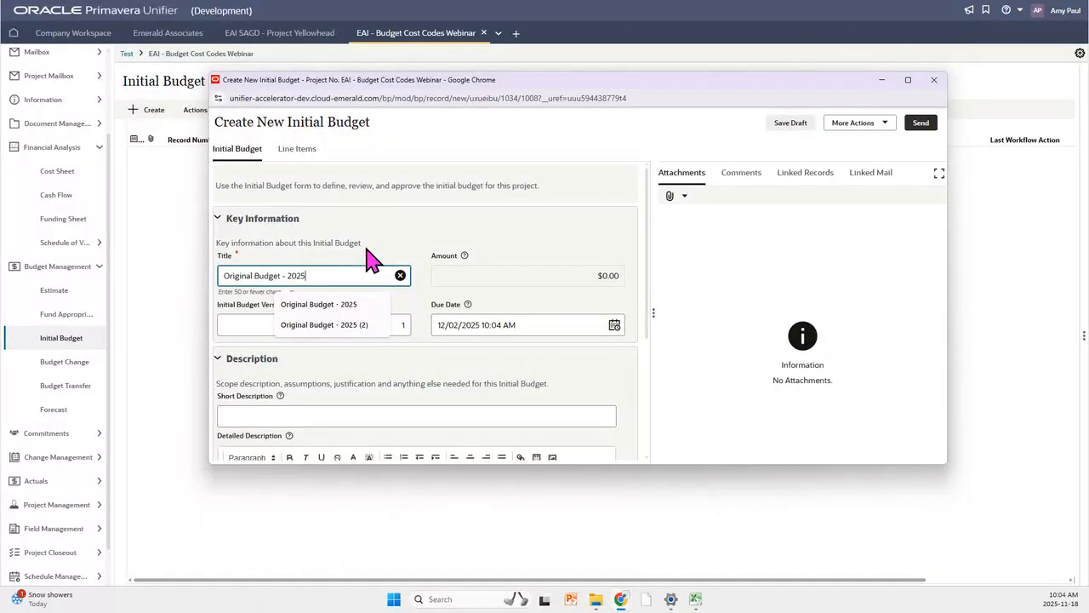
key(Escape)
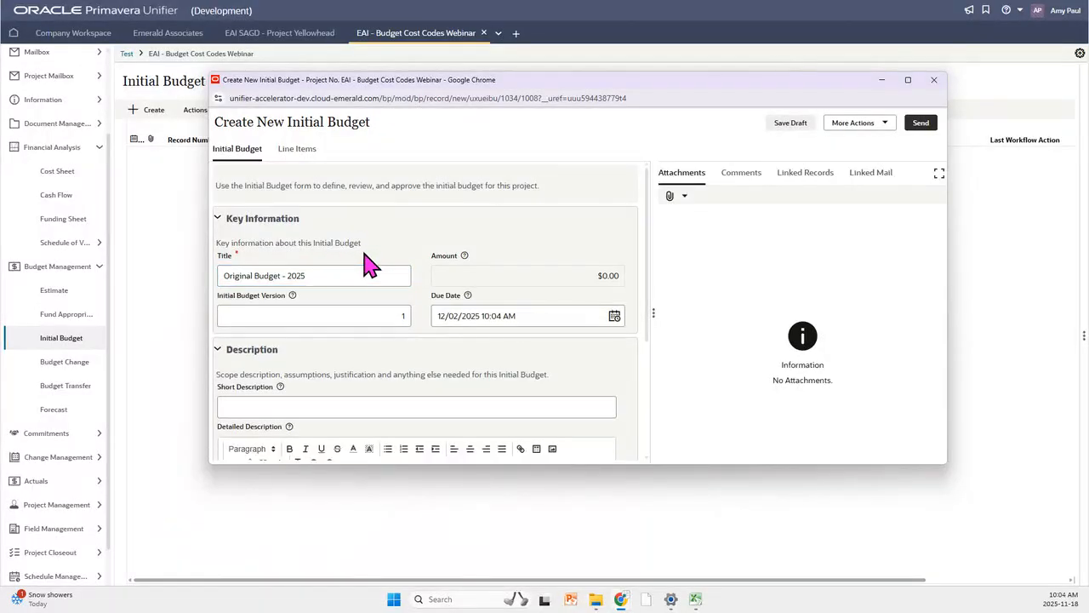
Step: Export the line item template of the new initial budget as a CSV file
click(304, 150)
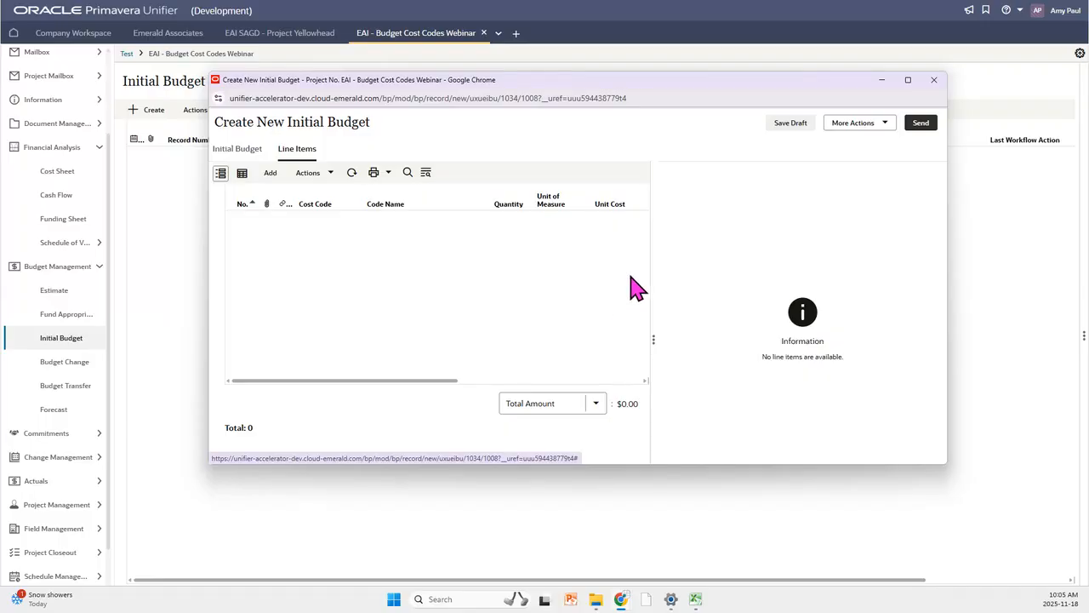
click(883, 131)
mouse_move(821, 153)
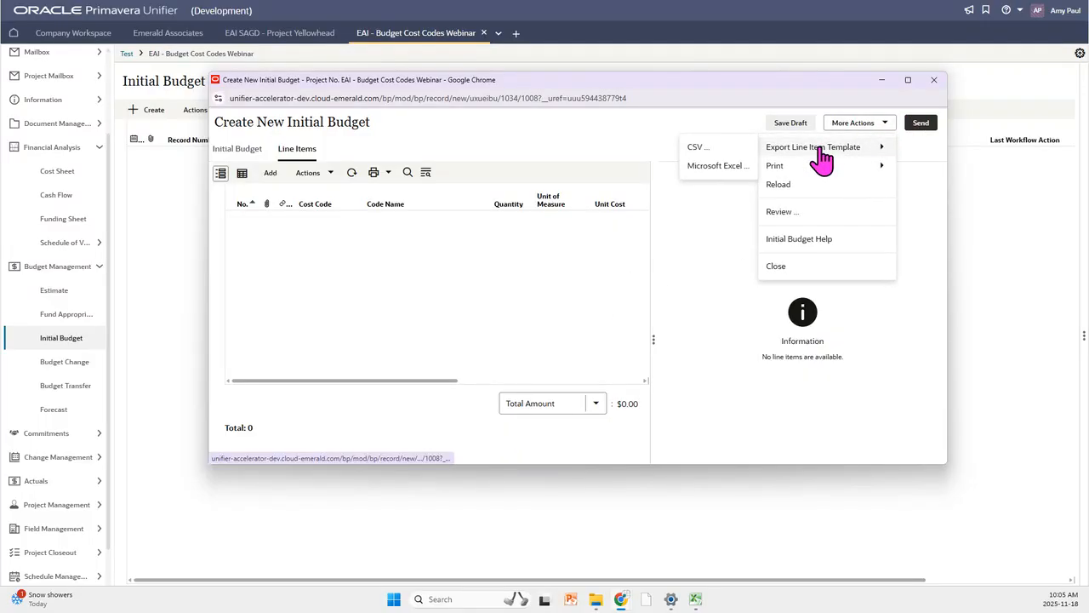
click(705, 148)
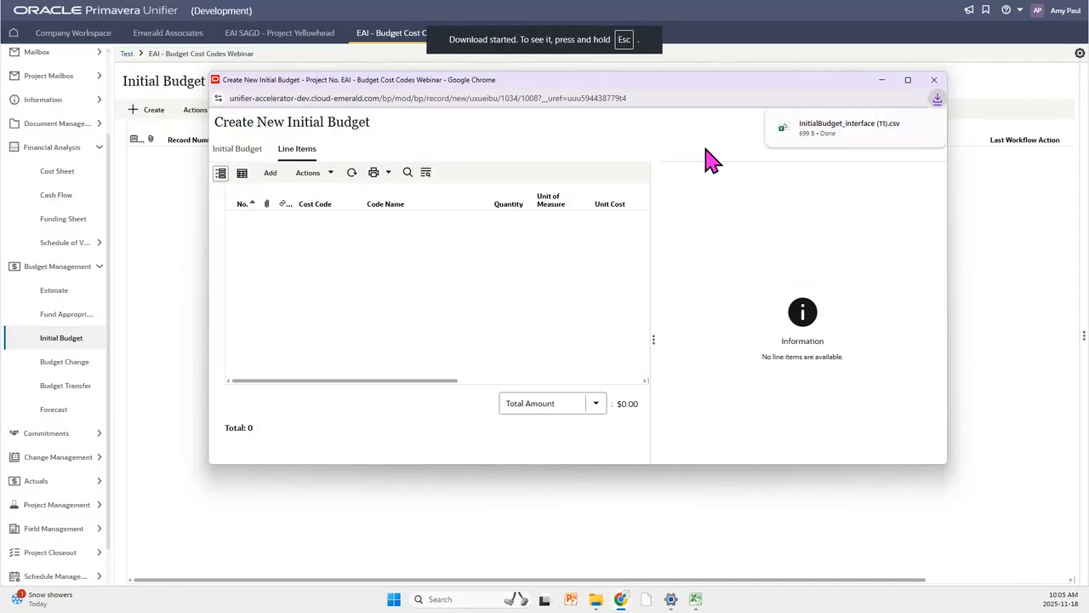
Step: Open the downloaded template InitialBudget_interface (11).csv in Excel and widen columns B through H to show their full headings
click(847, 128)
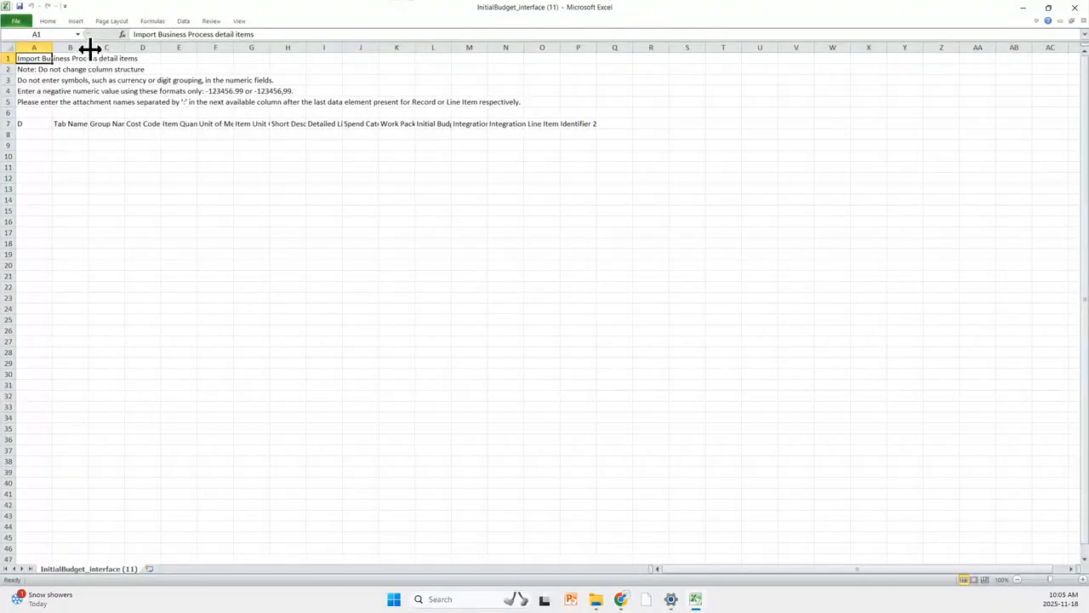
drag(90, 49, 297, 40)
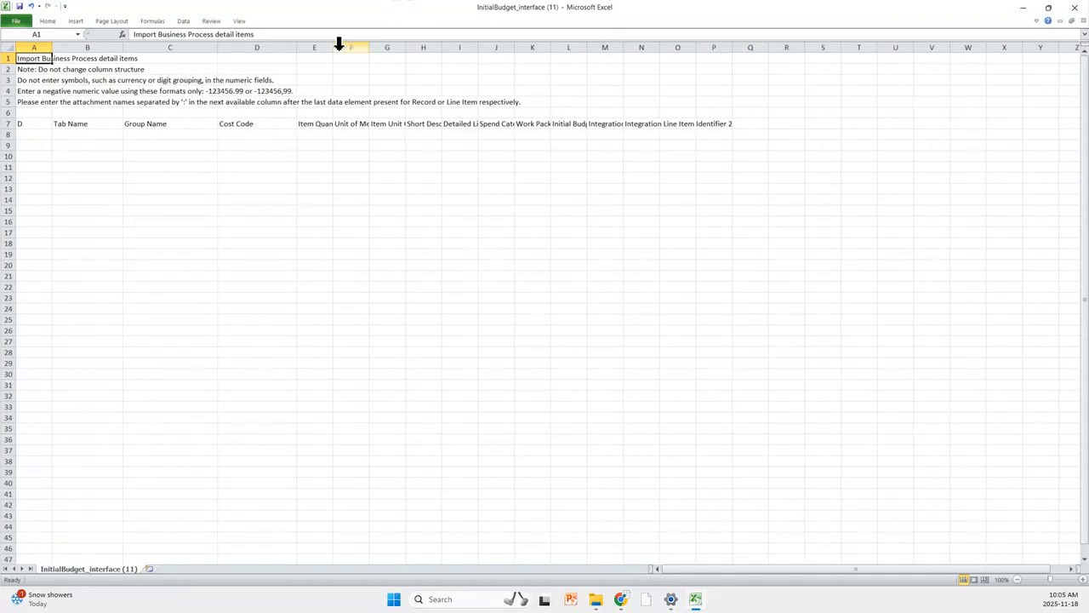
drag(332, 43, 634, 46)
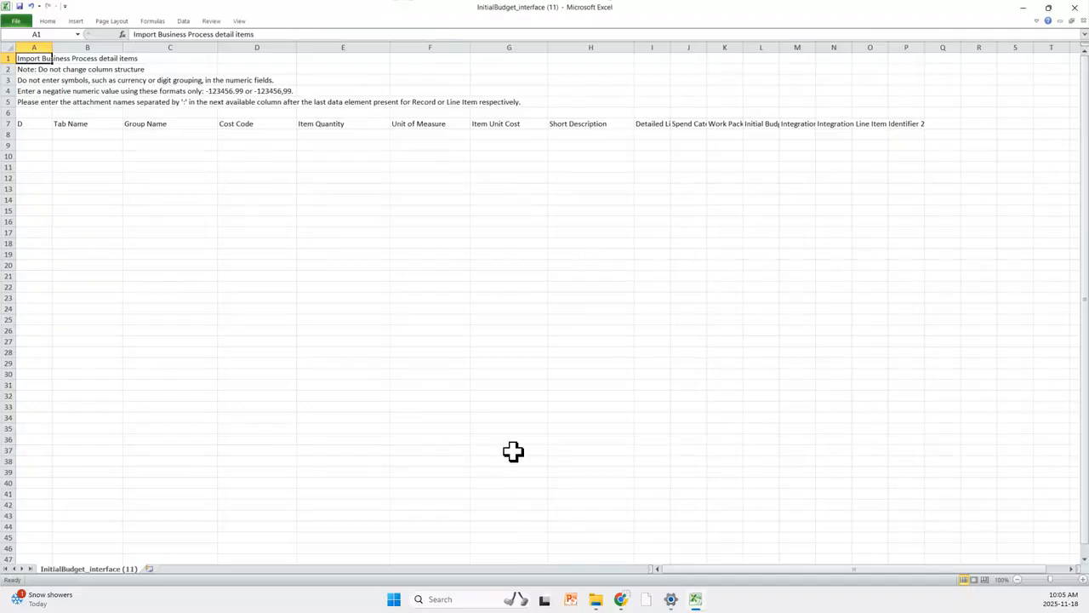
Step: Open the prepared file "A. Initial Budget Cost Codes for Import" and widen columns D through I to review the budget lines
click(595, 609)
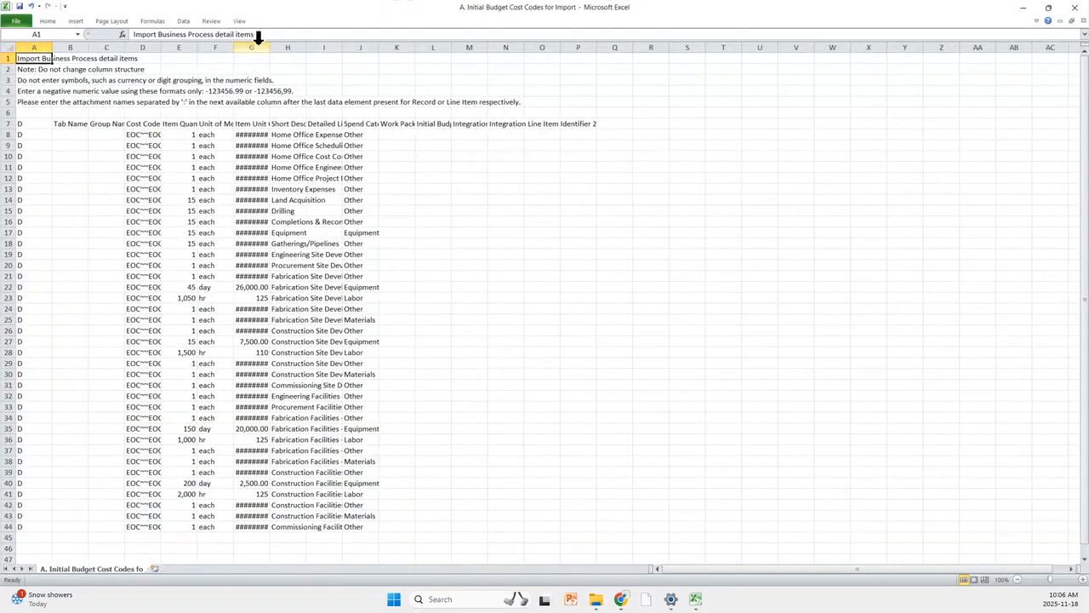
drag(269, 50, 608, 43)
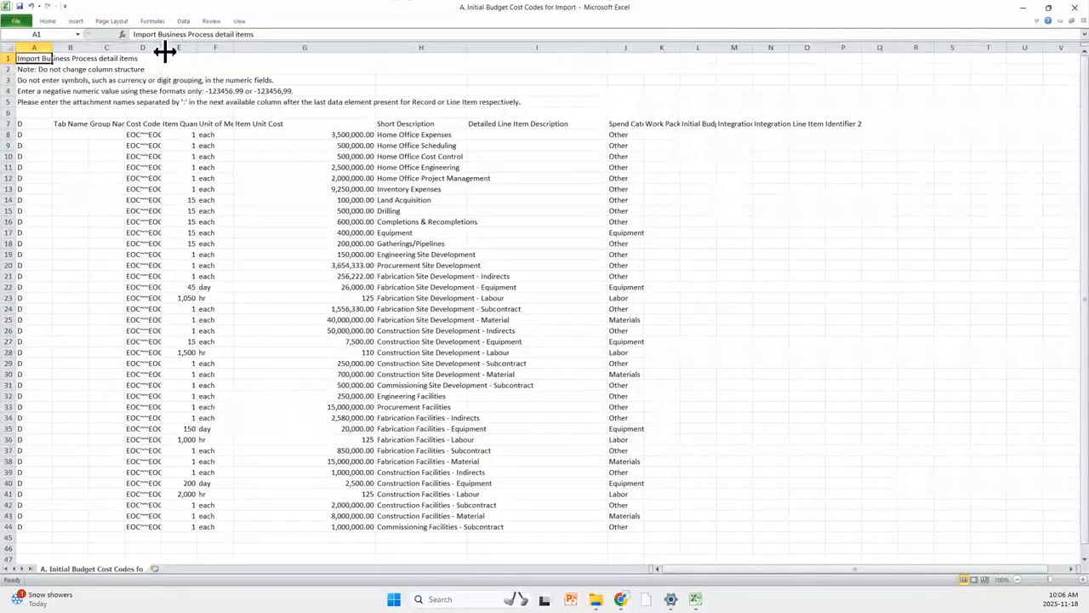
drag(161, 48, 504, 47)
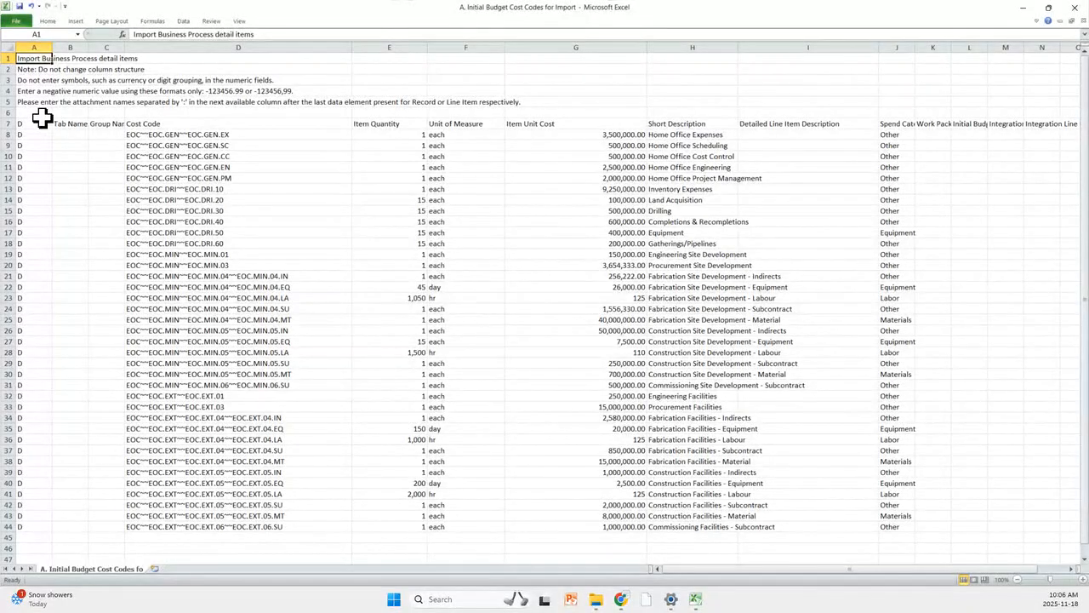
drag(42, 122, 40, 157)
click(34, 286)
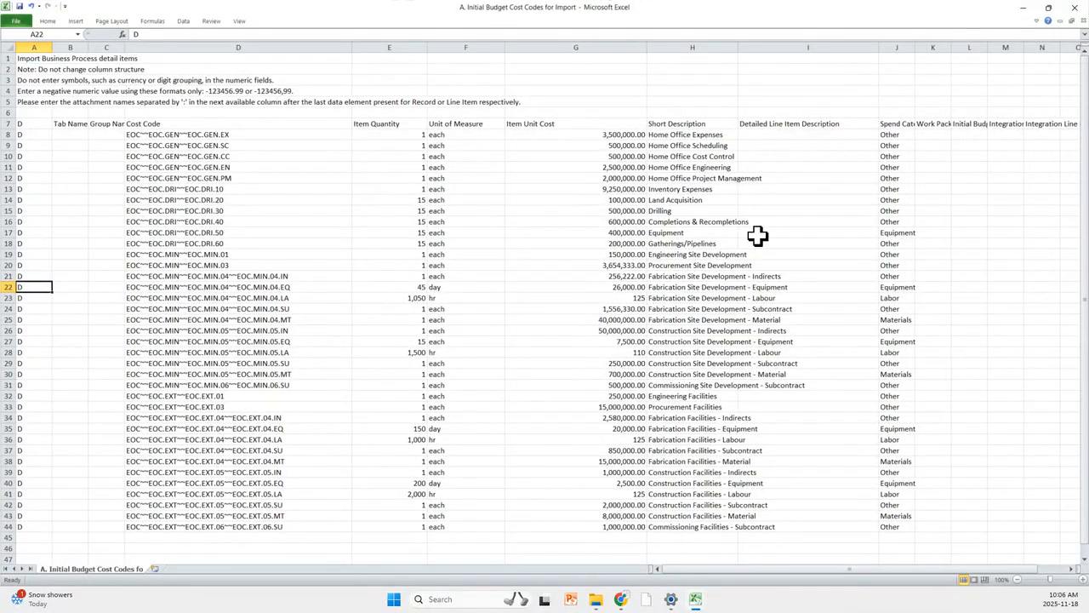
Step: Return to the new initial budget in Unifier and import "A. Initial Budget Cost Codes for Import.csv" as its line items
click(1022, 6)
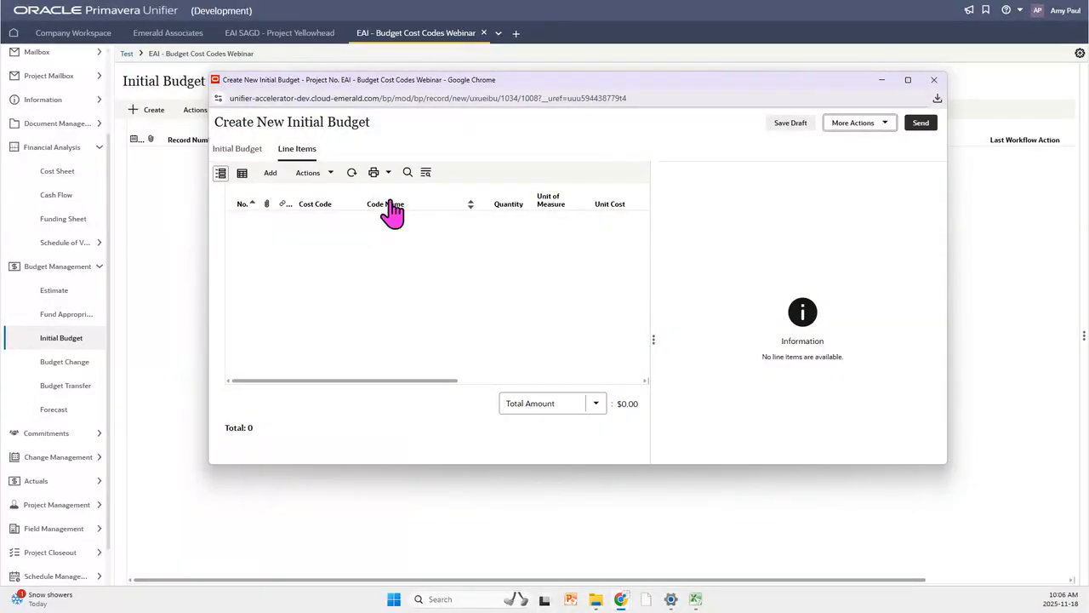
click(329, 180)
mouse_move(342, 199)
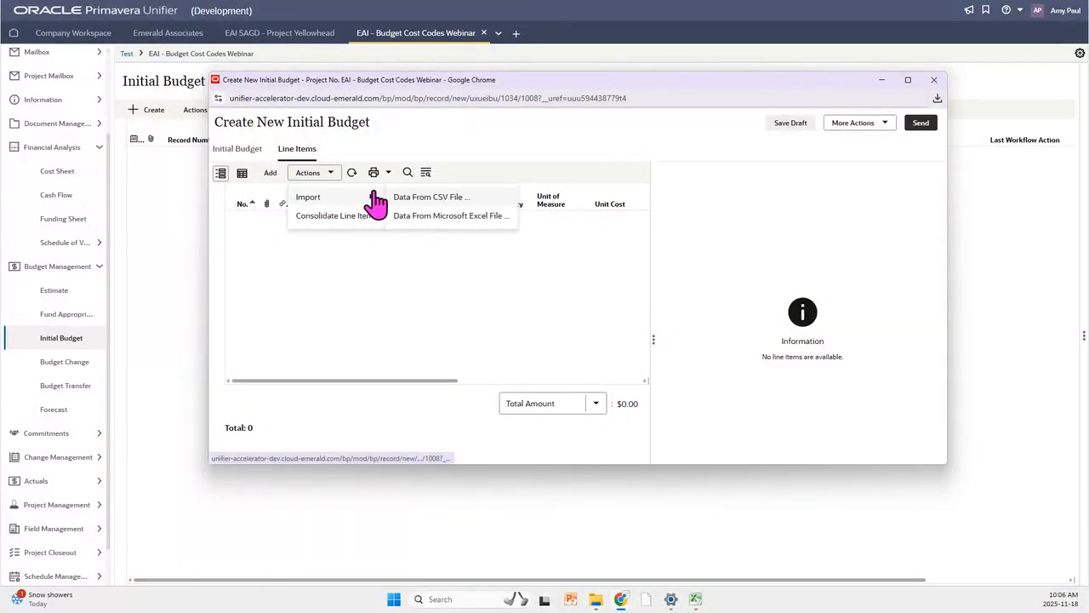
click(468, 198)
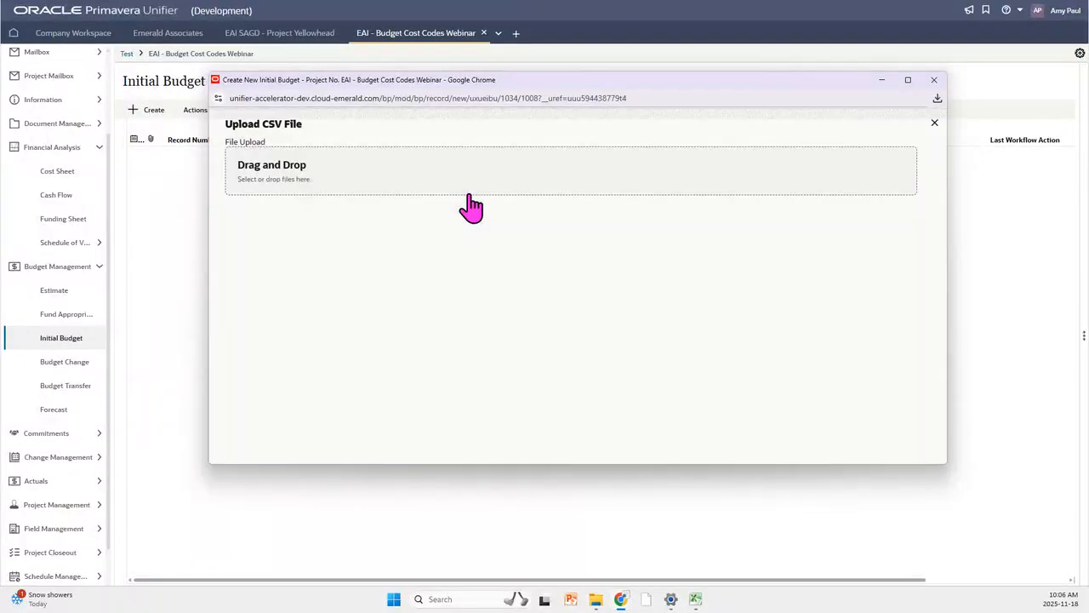
click(357, 187)
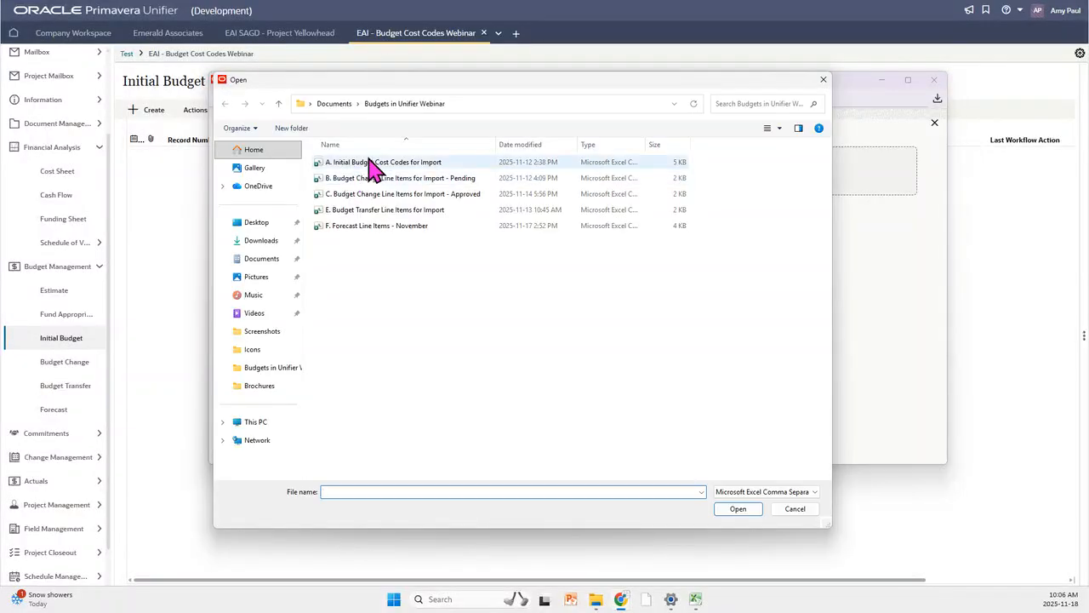
click(374, 169)
click(749, 513)
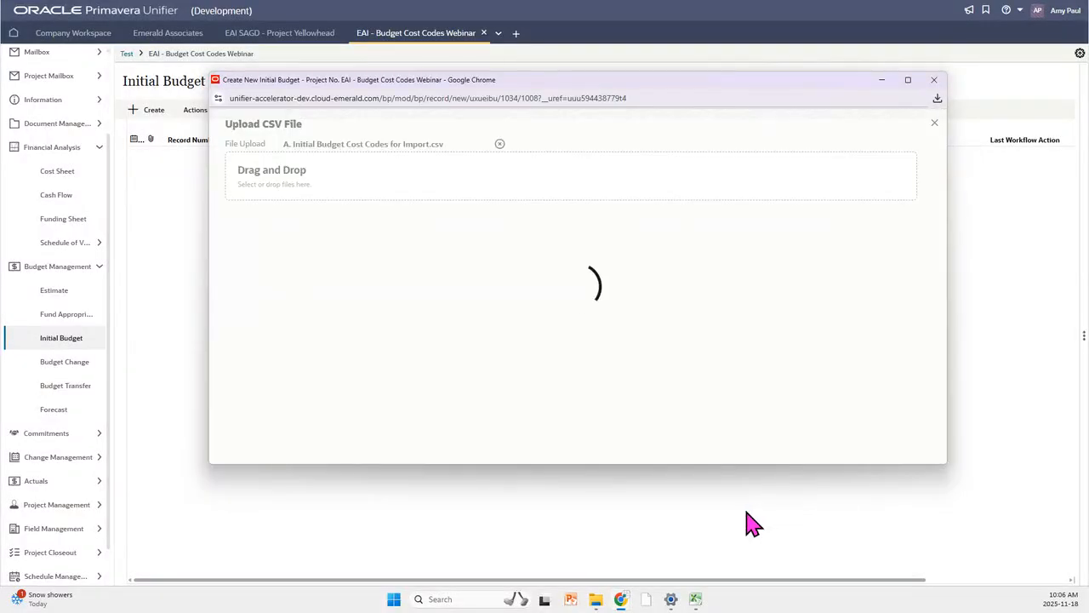
click(903, 440)
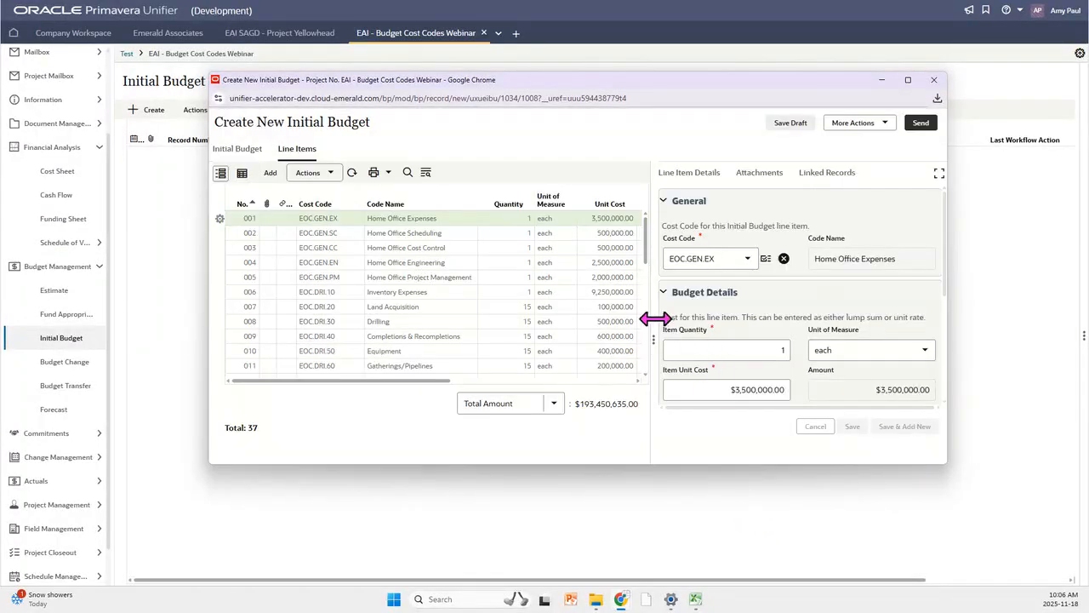
Step: Show the imported line items in grid view and enlarge the record window to review more rows and columns
click(242, 173)
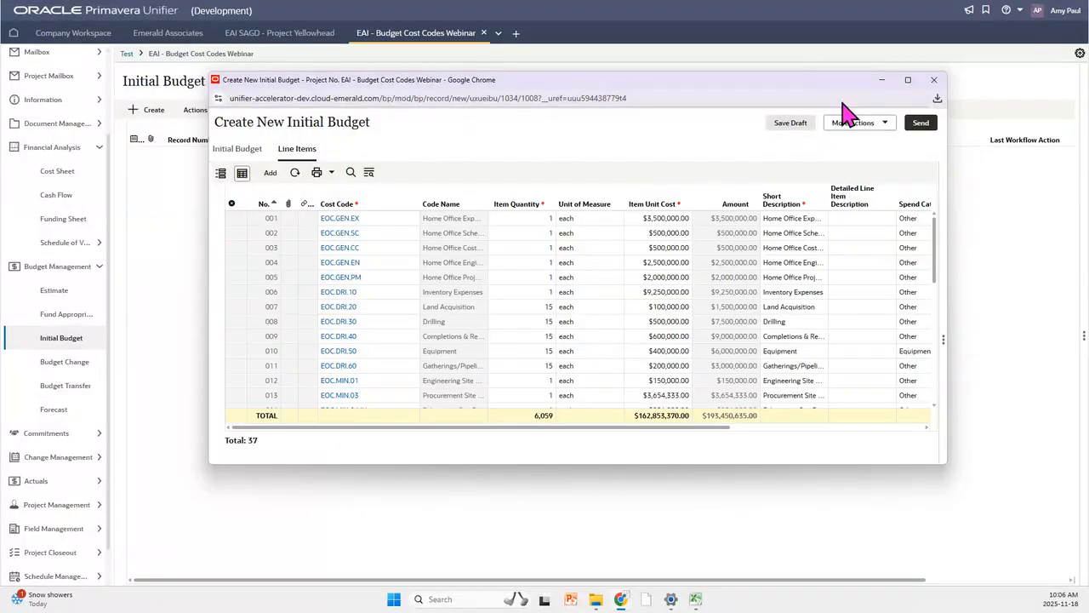
drag(785, 464, 789, 537)
drag(947, 309, 1048, 295)
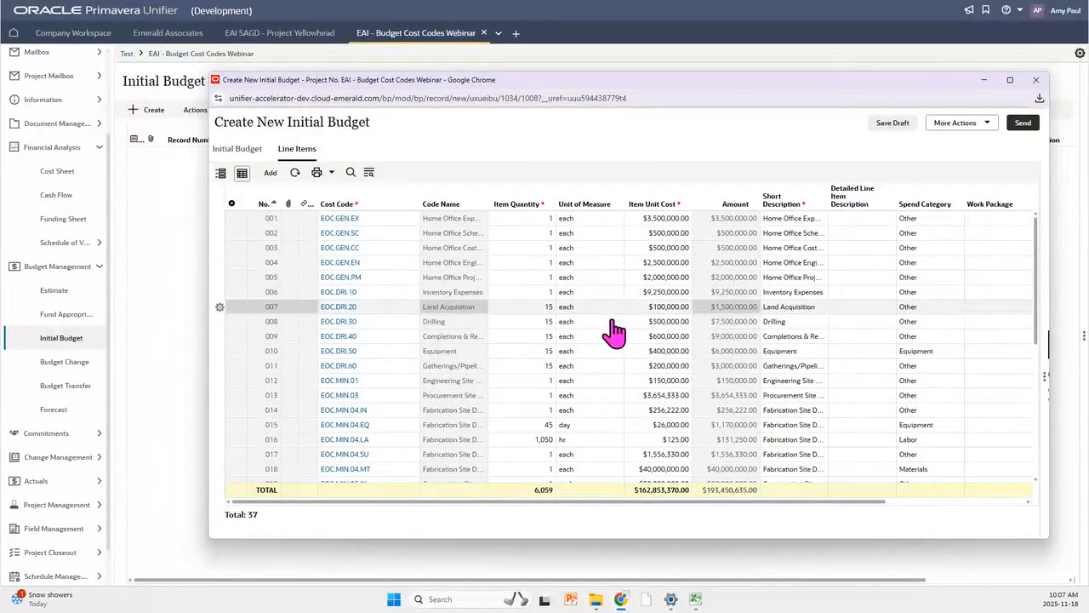
Step: Send the initial budget with the workflow action "Approve without Review" and acknowledge the notification
click(1021, 134)
click(620, 198)
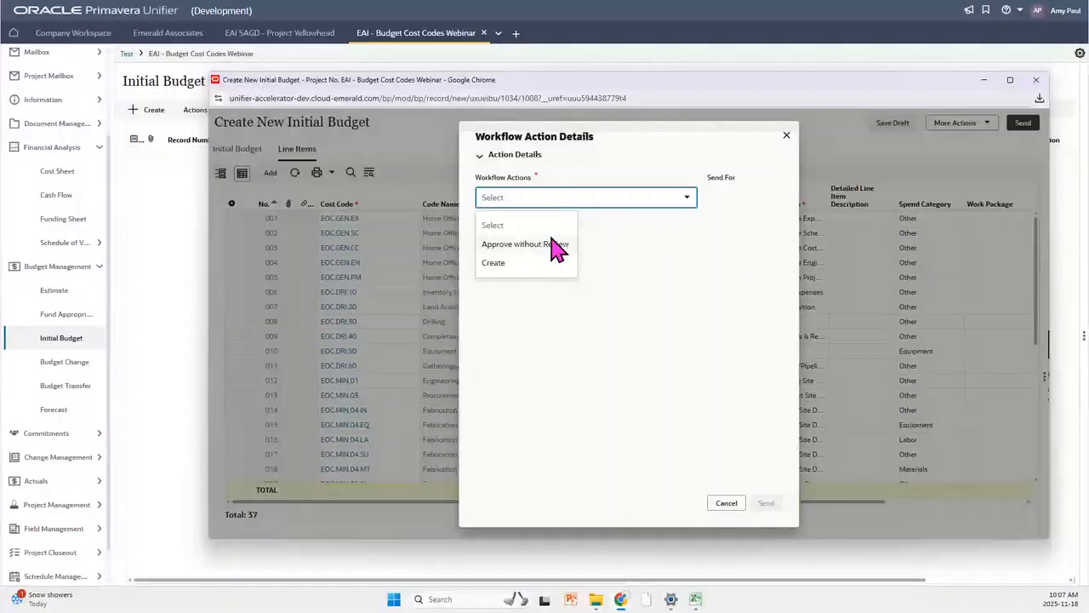
click(558, 245)
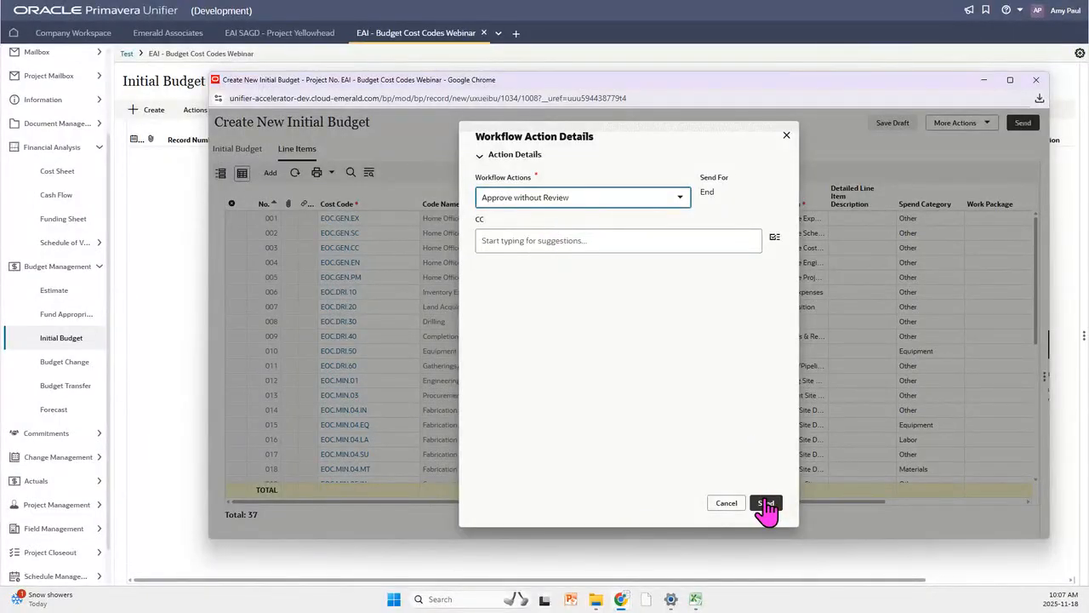
click(765, 503)
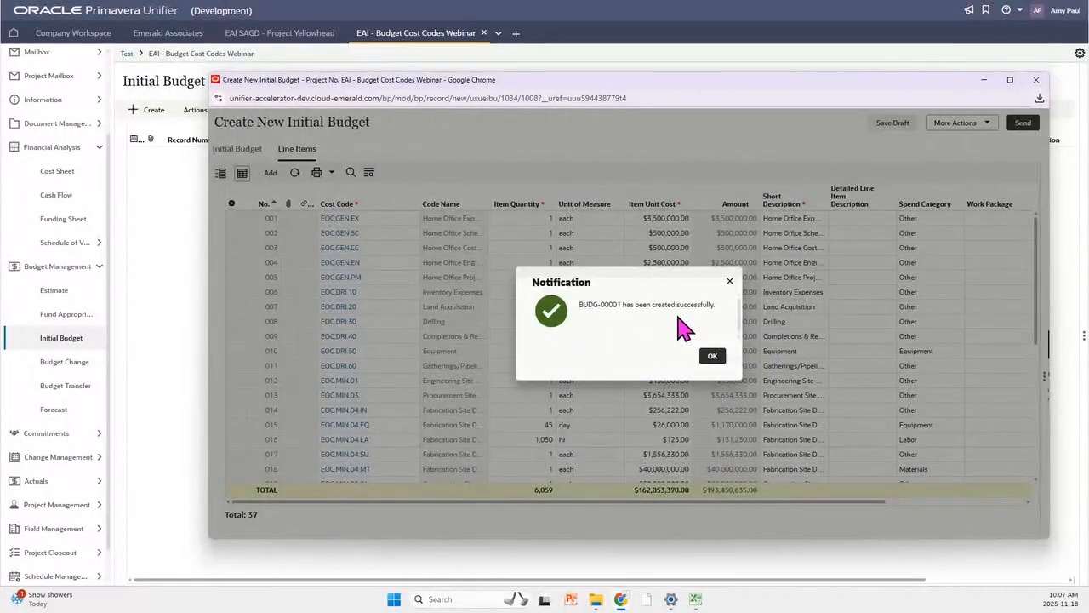
click(713, 357)
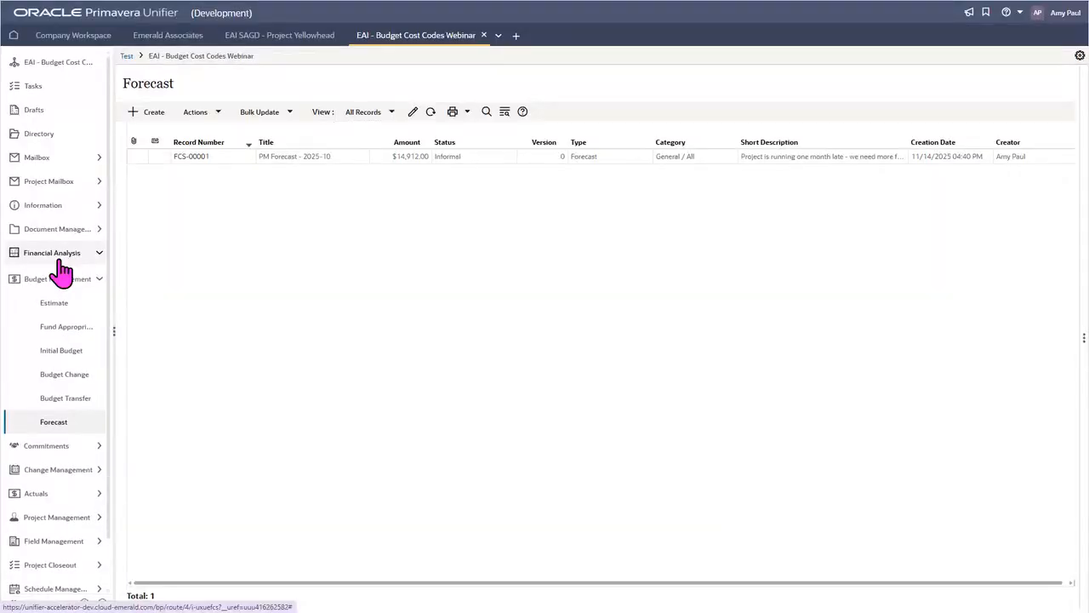
Step: Open the Project Cost Sheet under Financial Analysis to review the approved initial budget
click(73, 255)
click(68, 281)
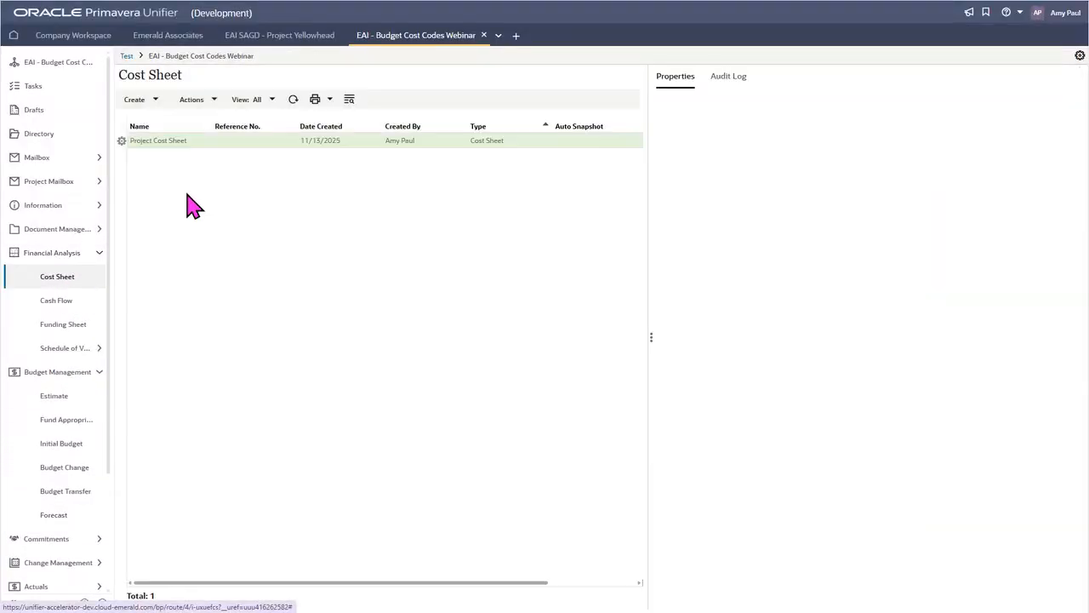
double_click(195, 158)
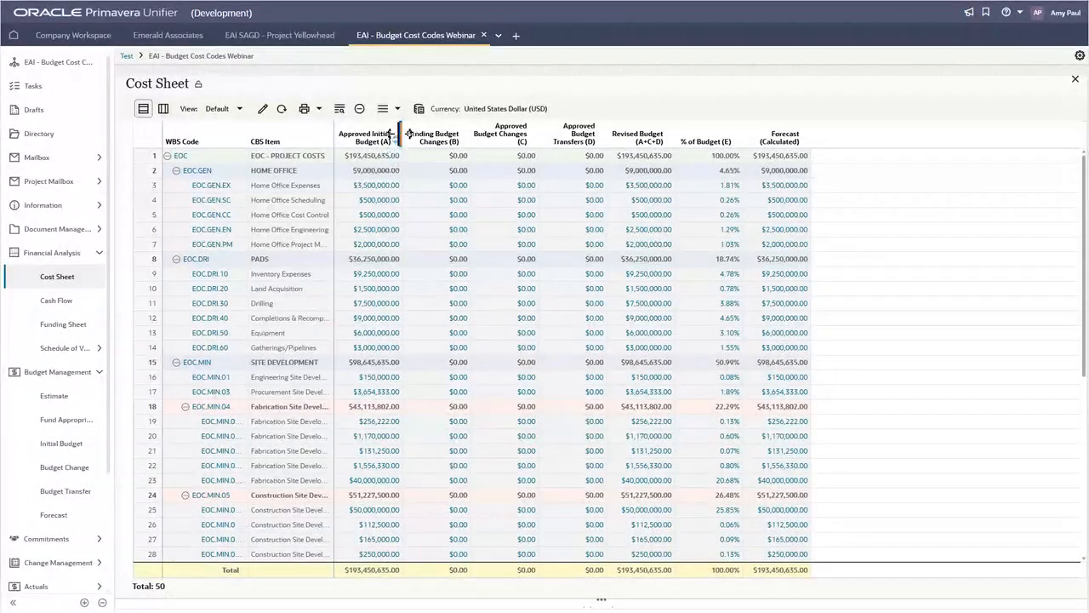
Step: Widen the Approved Initial Budget (A) column and show the transactions behind its Land Acquisition amount
drag(403, 138, 434, 140)
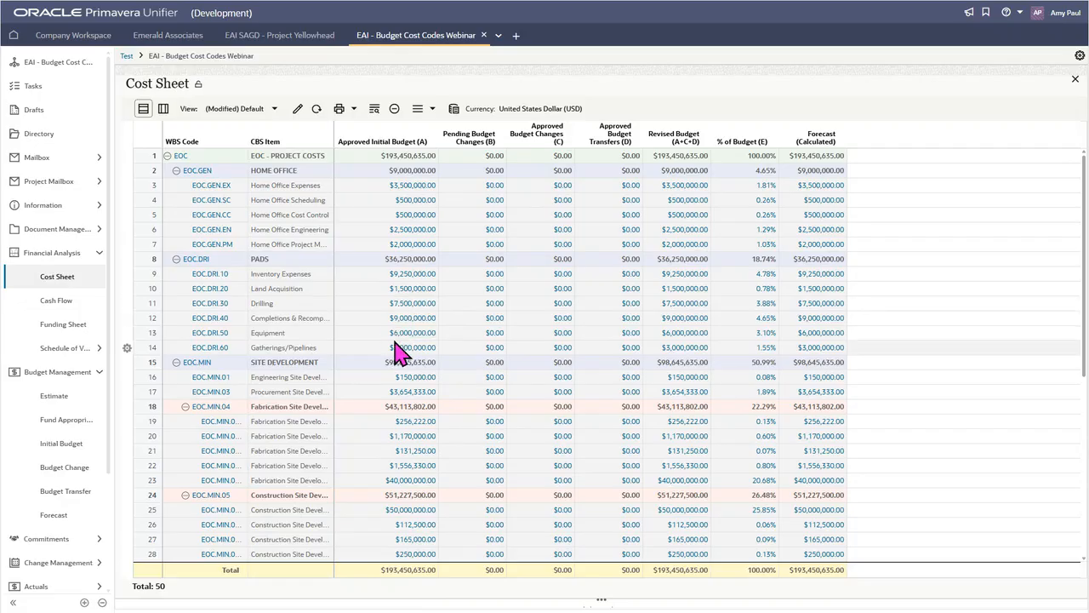
click(412, 289)
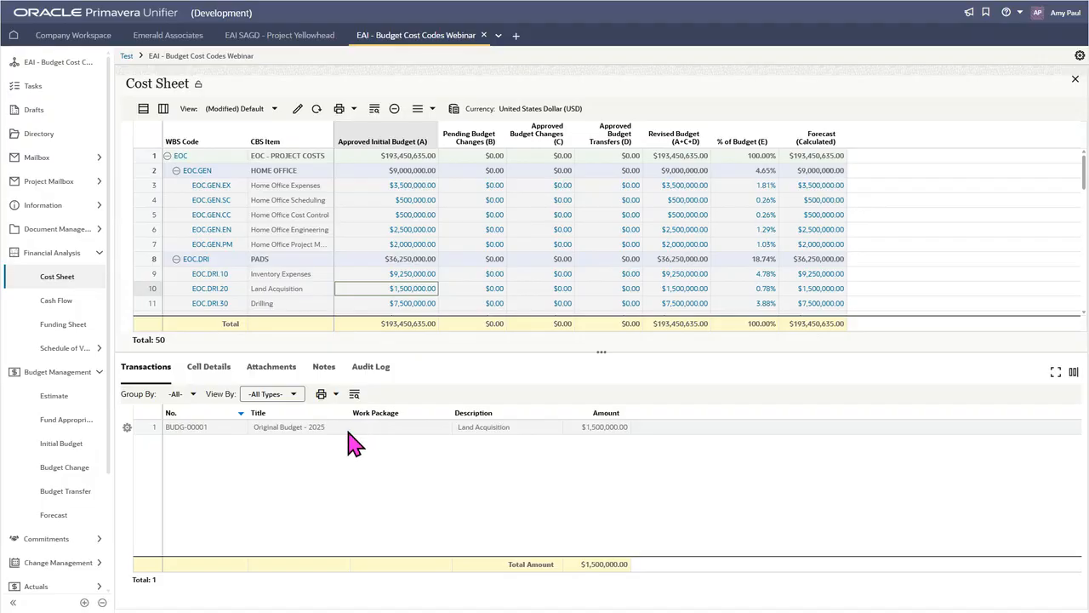
Step: Review the attachments, notes, cell details, audit log and transactions of the Land Acquisition approved initial budget cell, and collapse the details pane
click(272, 373)
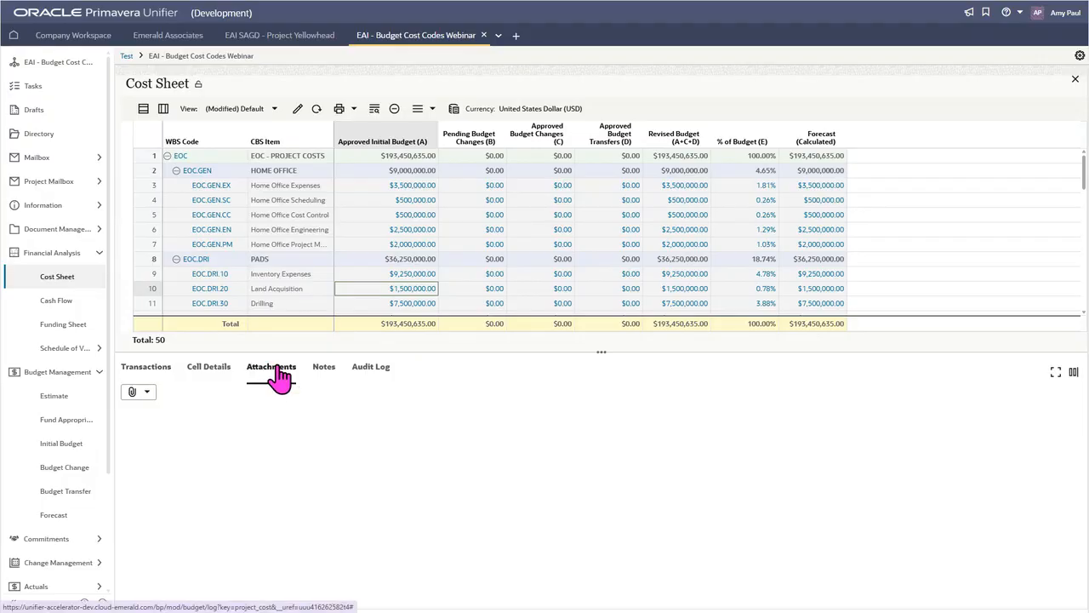
click(324, 369)
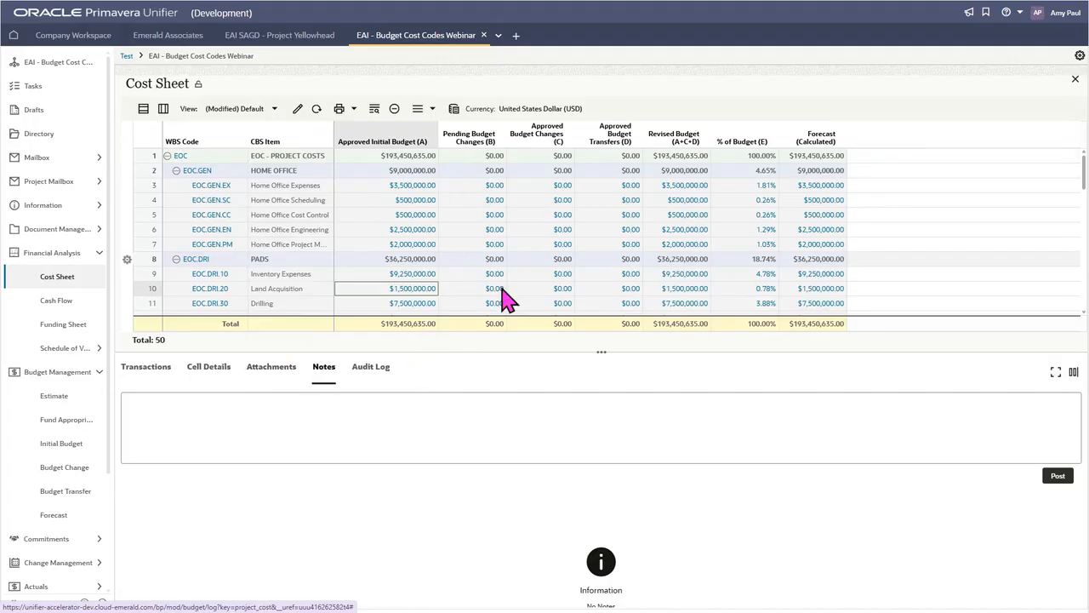
click(601, 352)
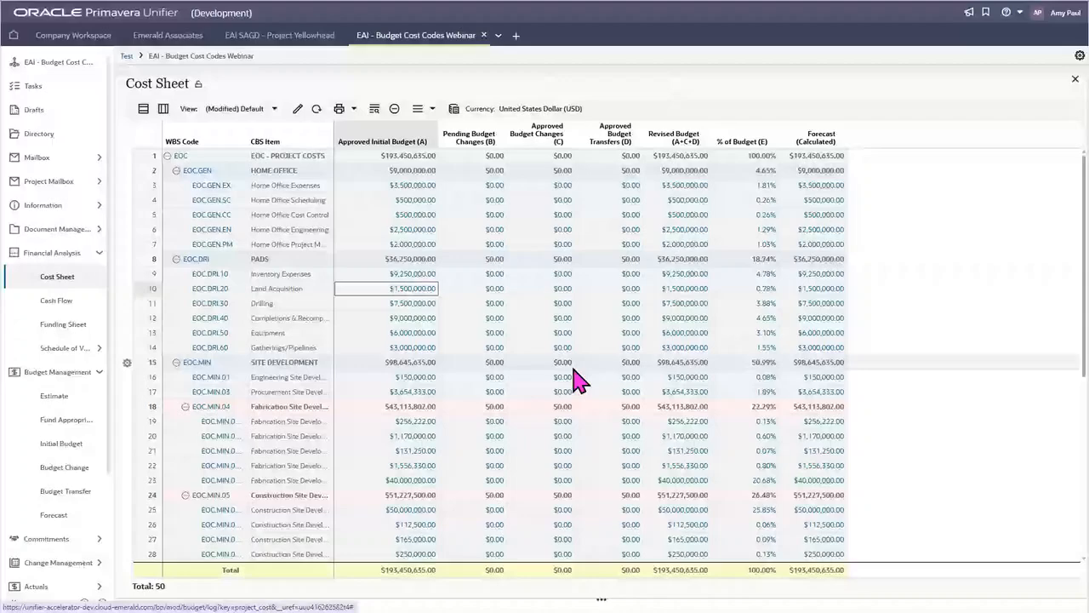
click(408, 289)
click(211, 371)
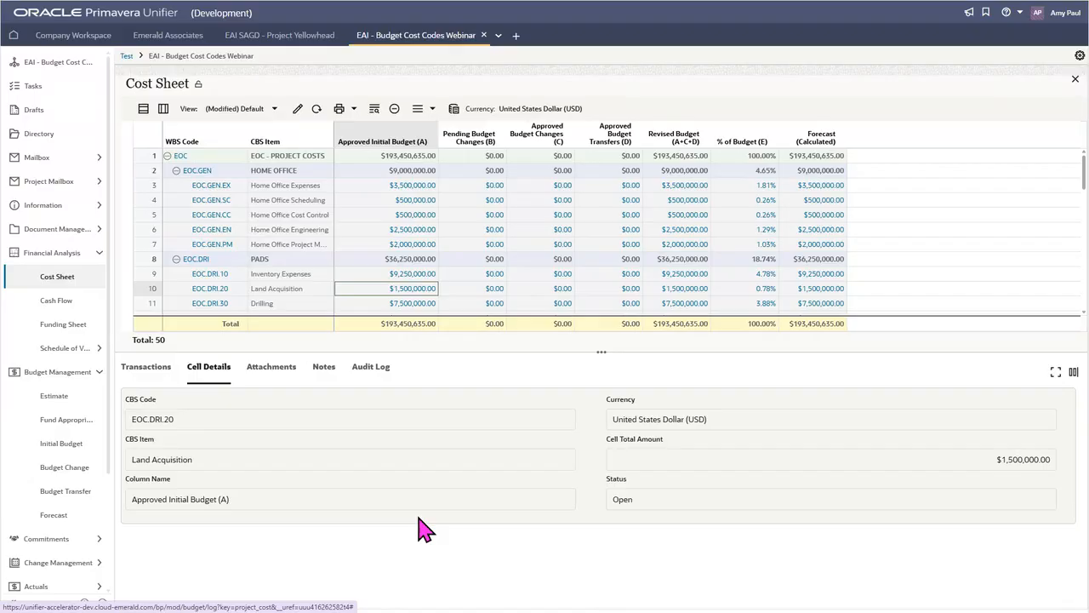
click(369, 367)
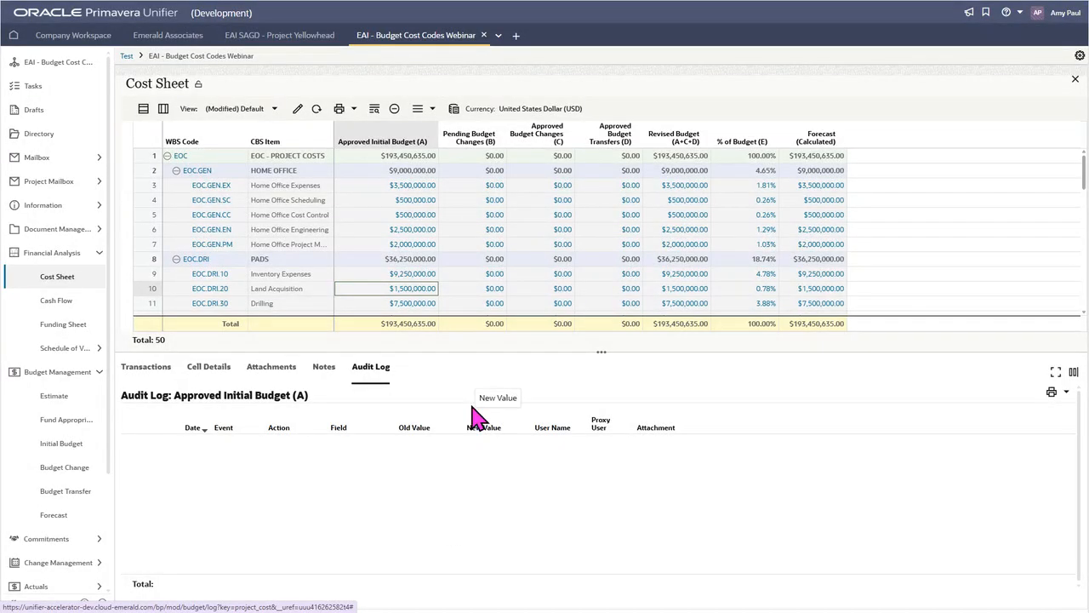
click(145, 368)
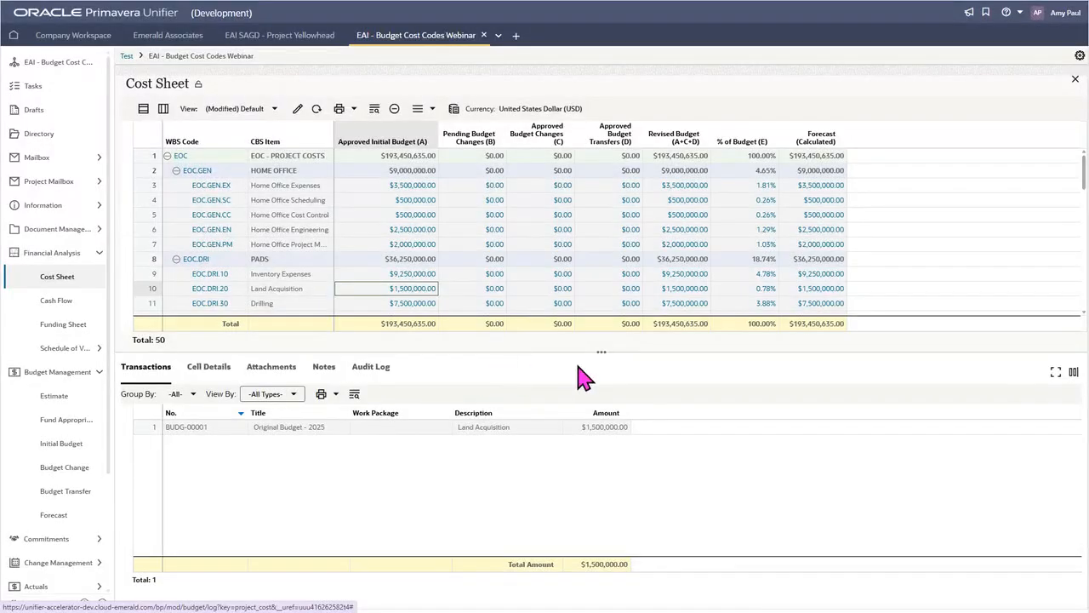
click(604, 354)
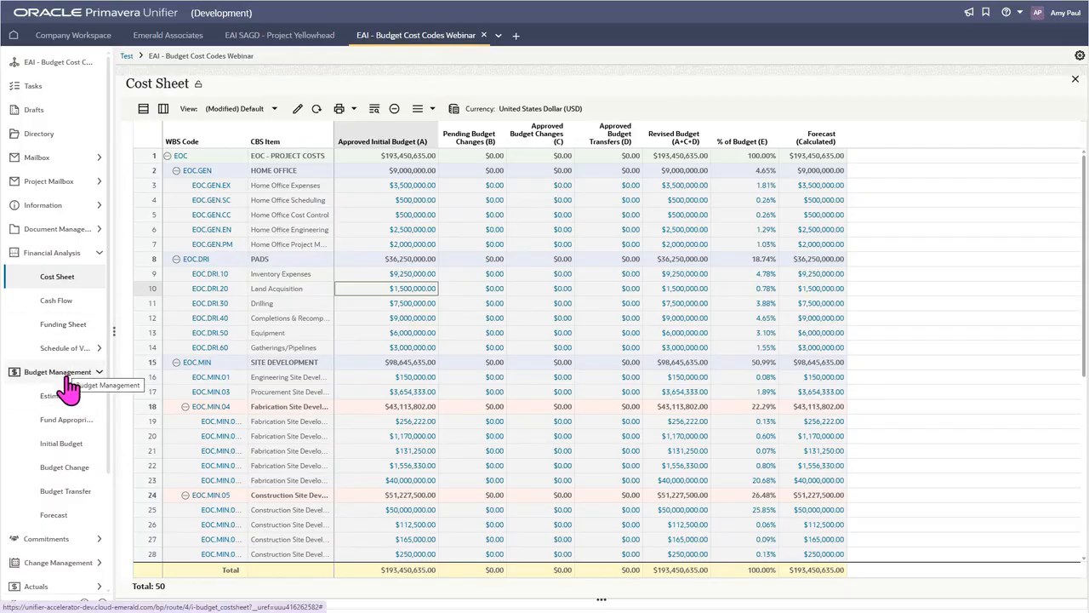
Step: Create a Budget Change record titled "Cost Cutting - November 2025" with the reason Scope Change
click(68, 472)
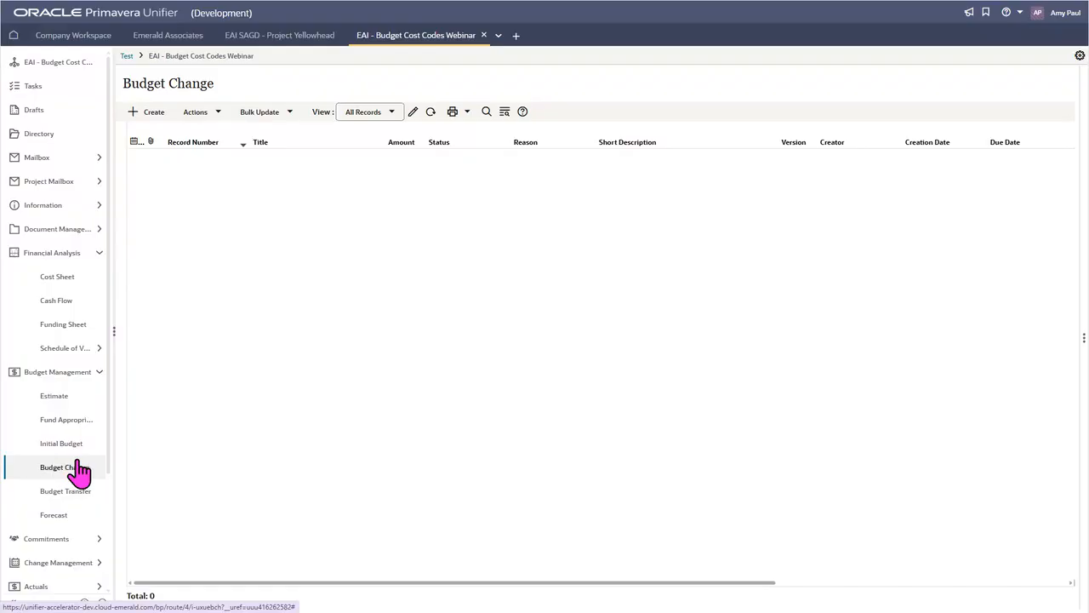
click(153, 117)
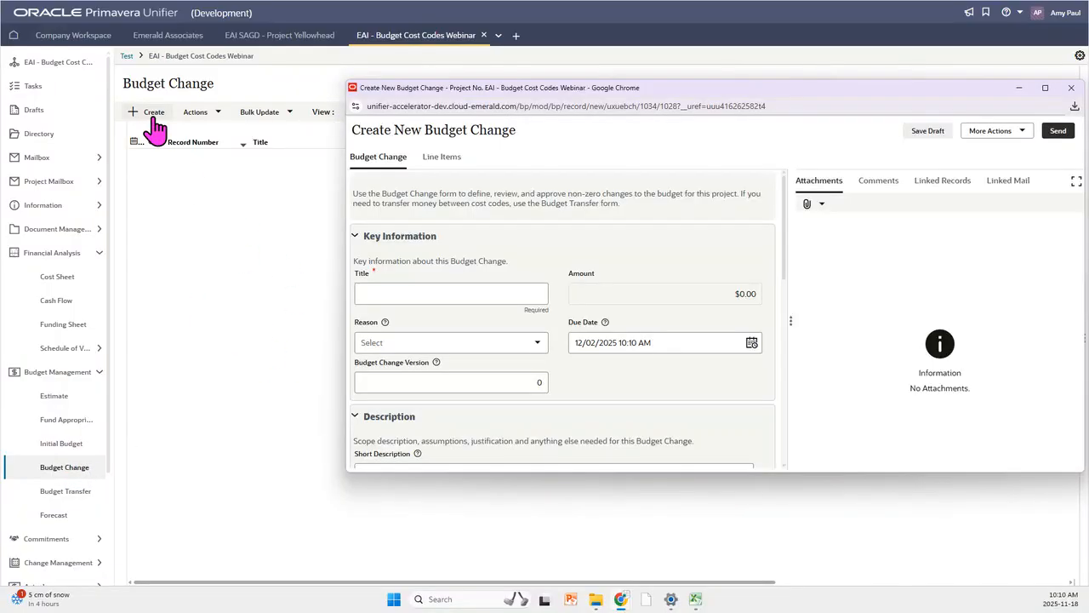
click(435, 289)
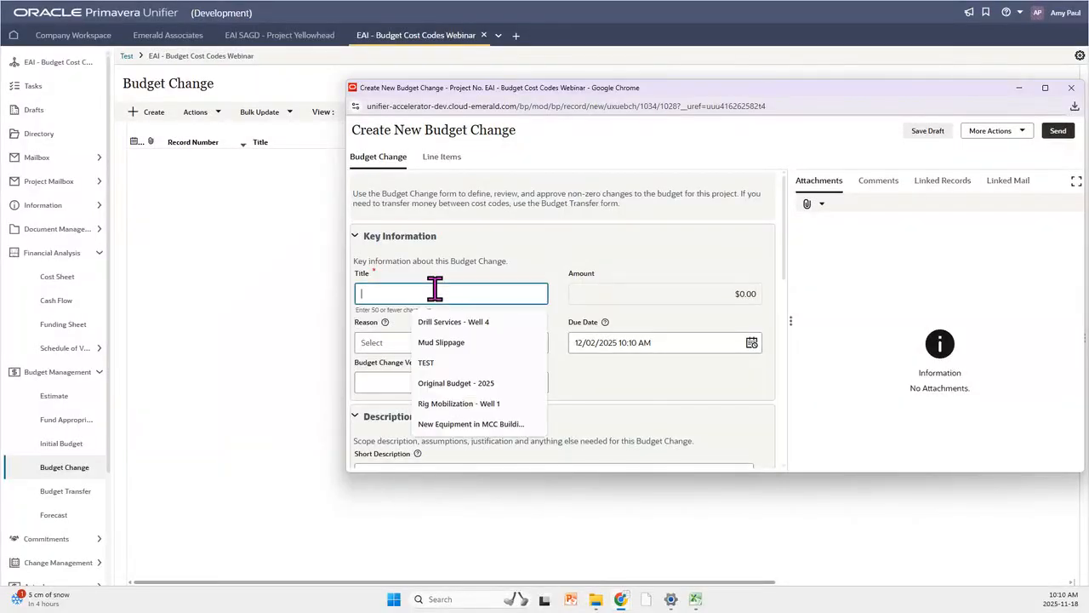
text(Cost Cutting -)
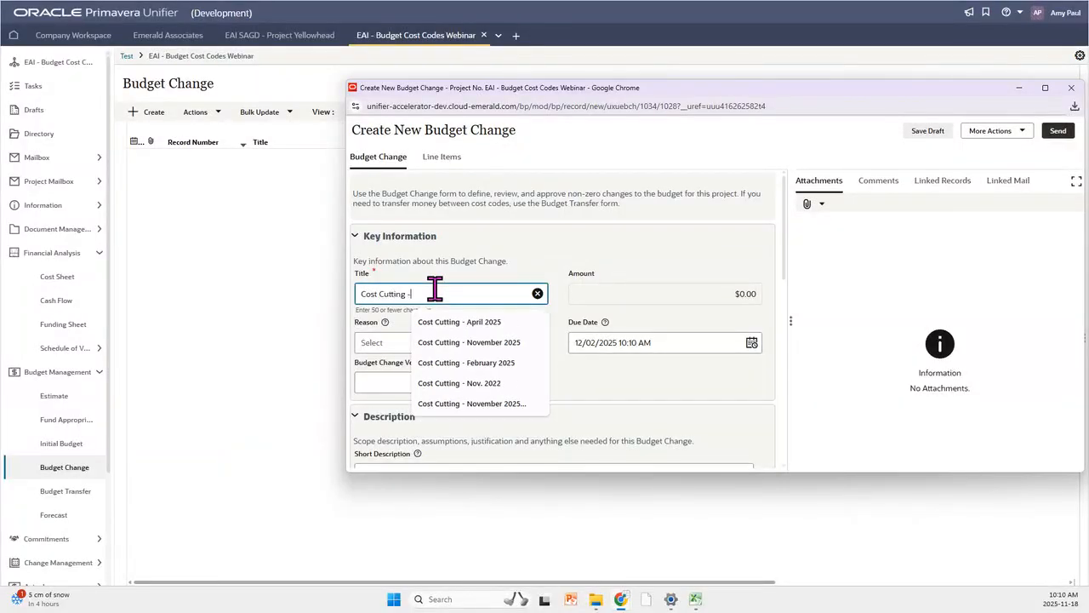
text( November 2025)
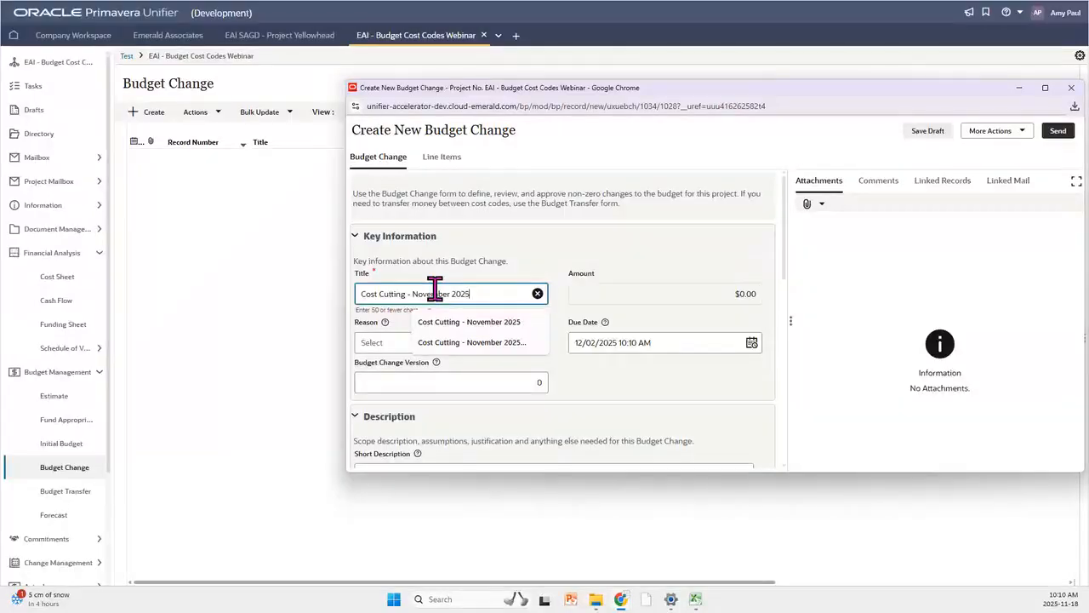
click(458, 334)
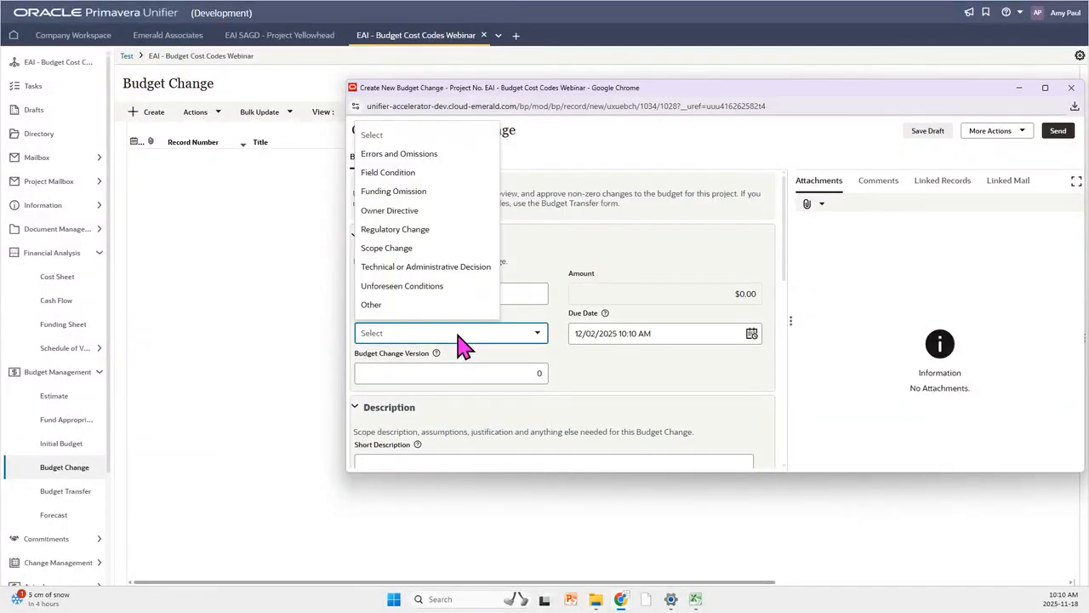
click(405, 251)
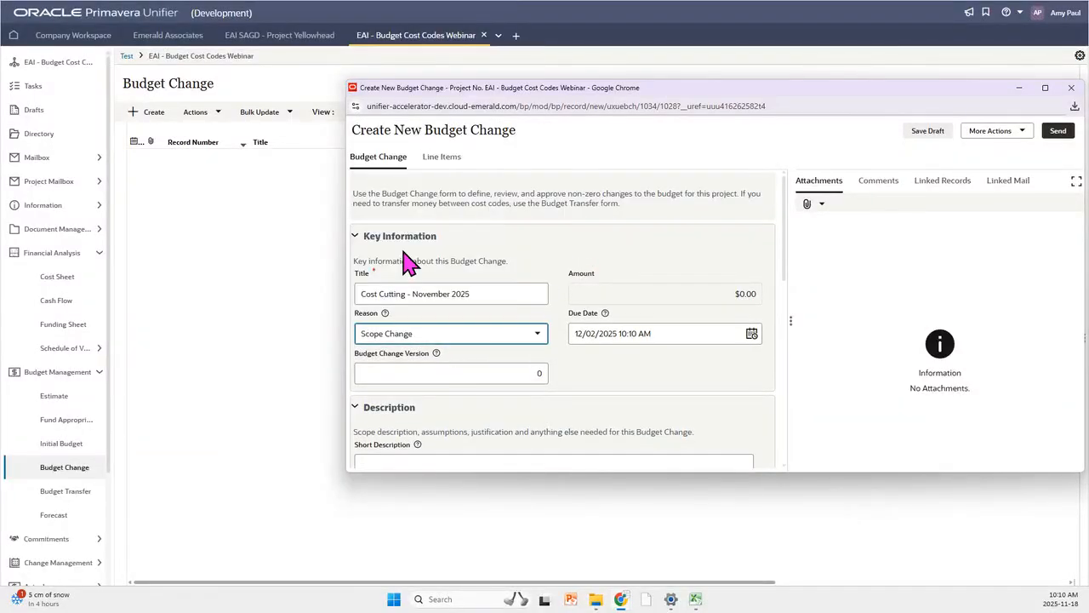
Step: Import the budget change line items from the CSV file "B. Budget Change Line Items for Import - Pending" and enlarge the line item list
click(441, 157)
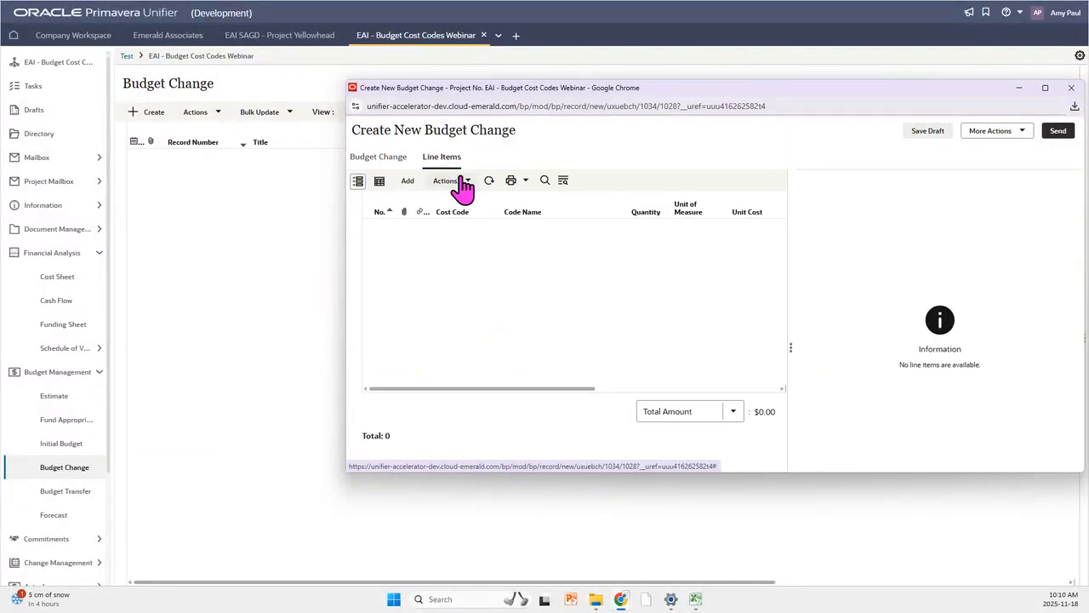
click(466, 182)
mouse_move(464, 209)
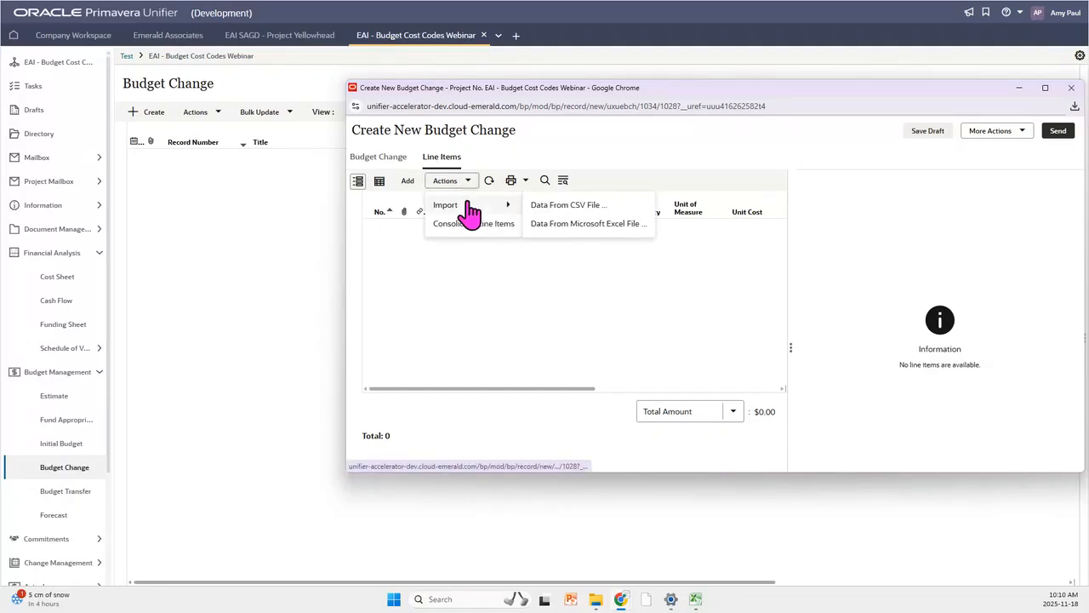
click(582, 205)
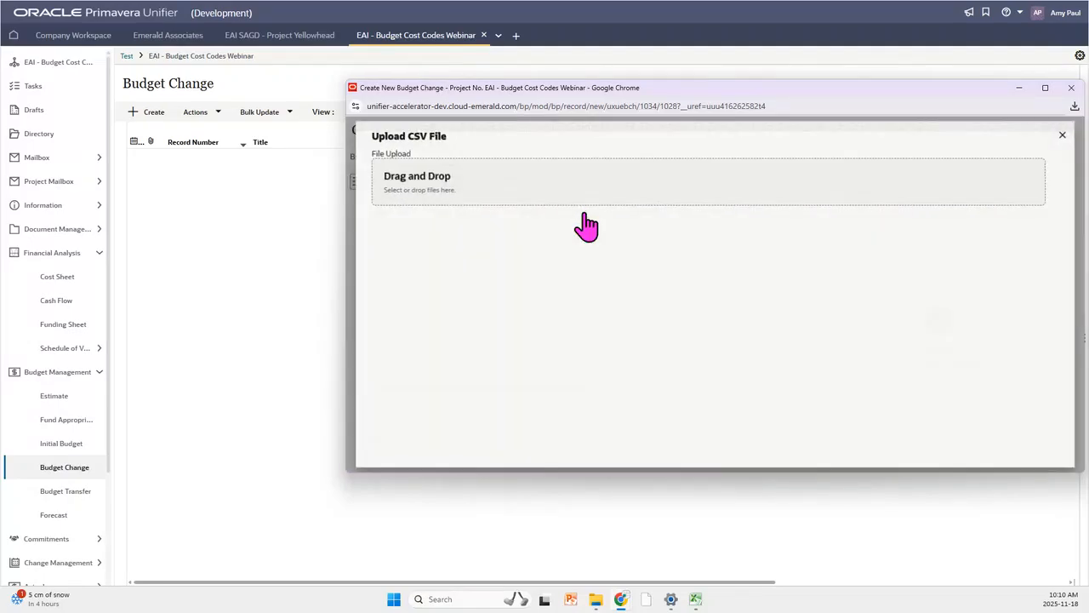
click(539, 202)
click(538, 187)
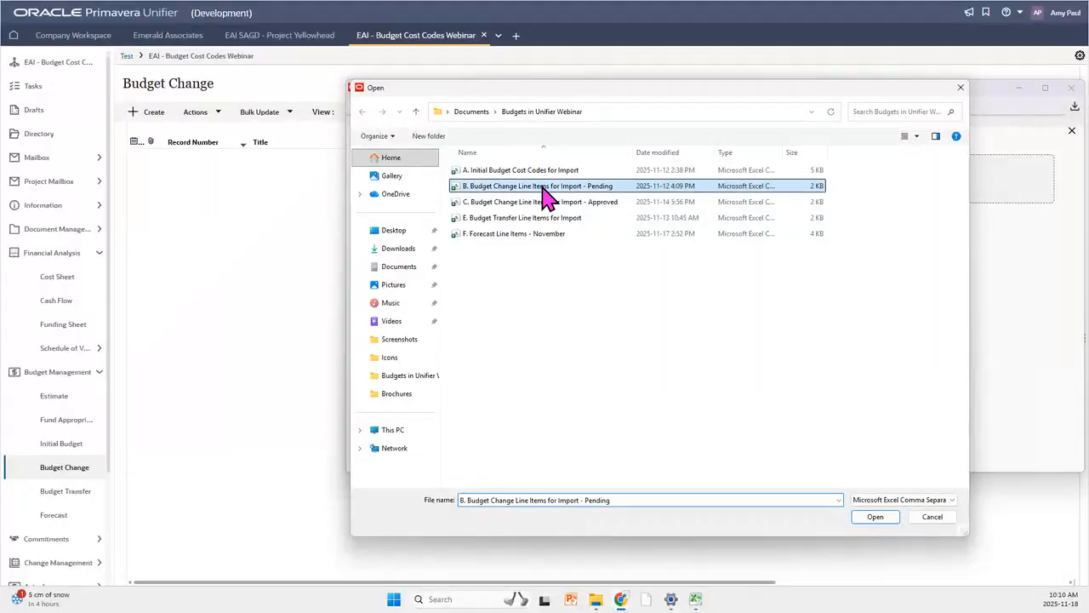
click(889, 516)
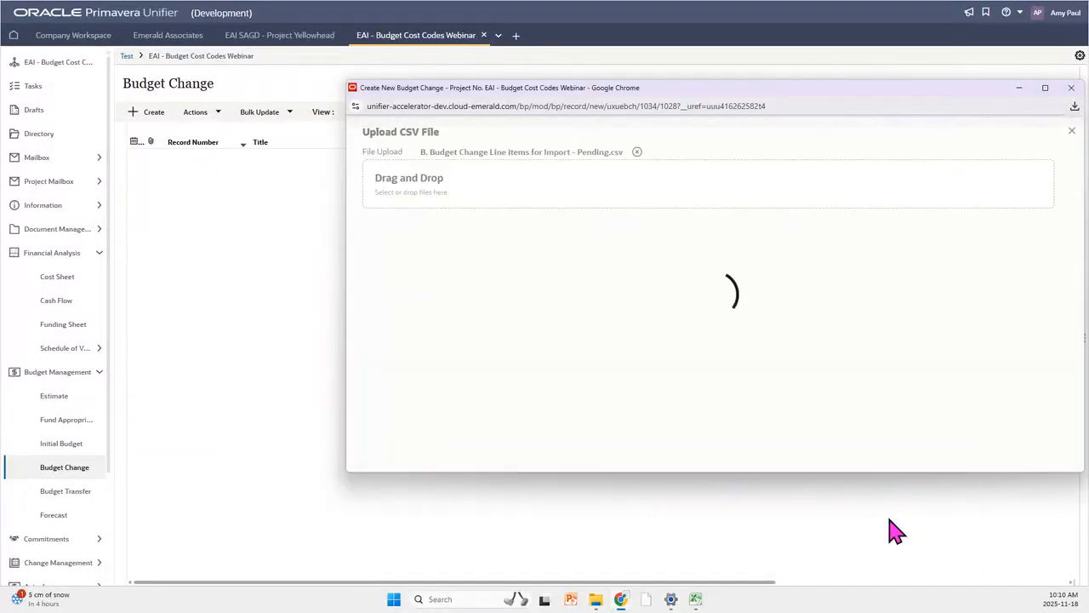
click(1040, 447)
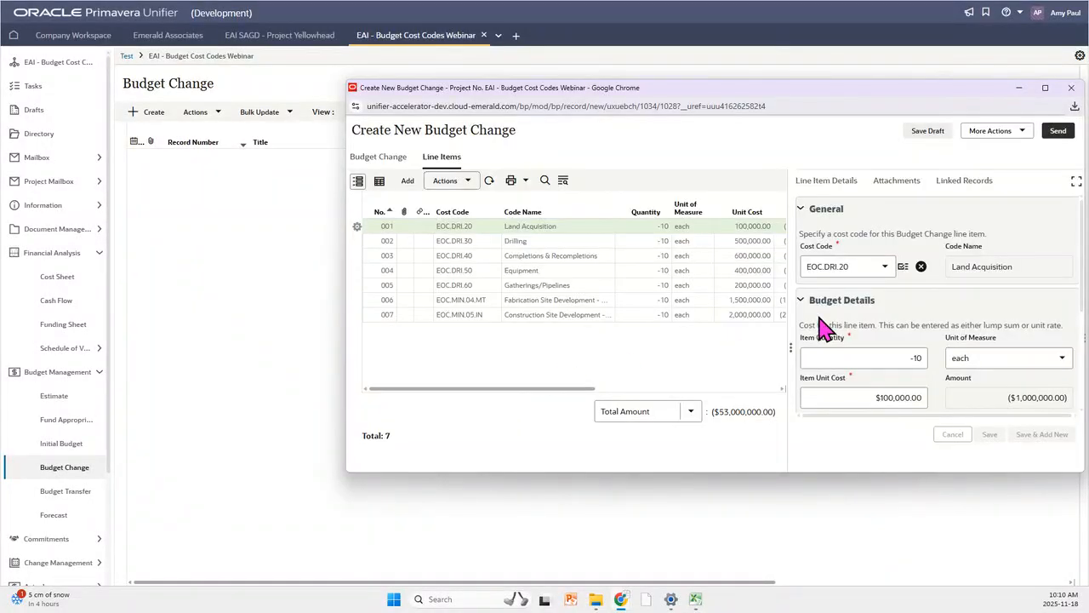
drag(790, 311, 967, 340)
drag(639, 472, 637, 512)
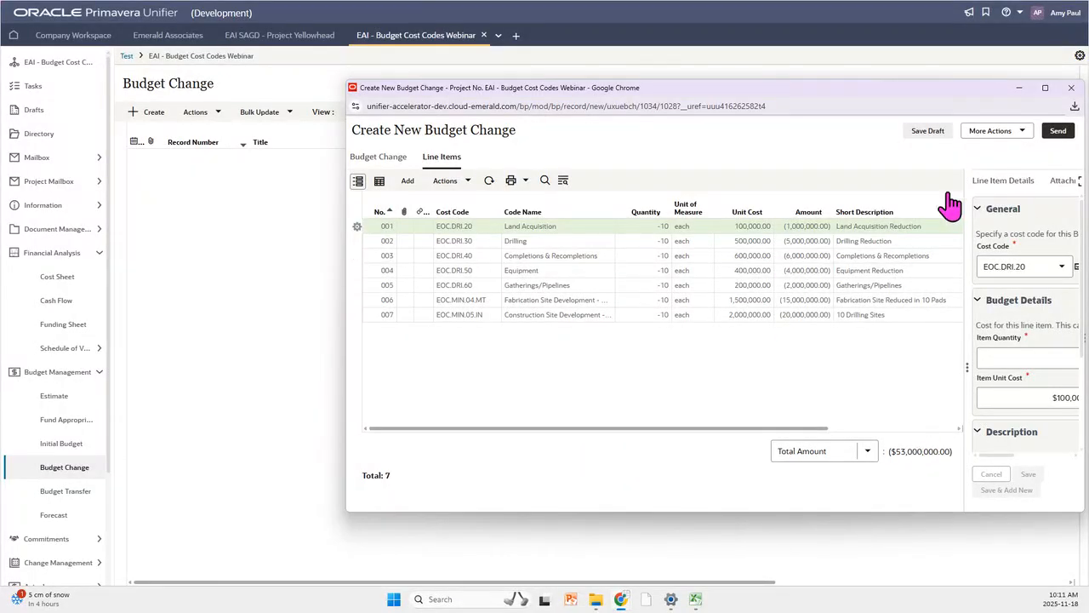
Step: Send the budget change with the workflow action "Send for Review" to the project user's own account as reviewer and acknowledge the notification
click(1052, 139)
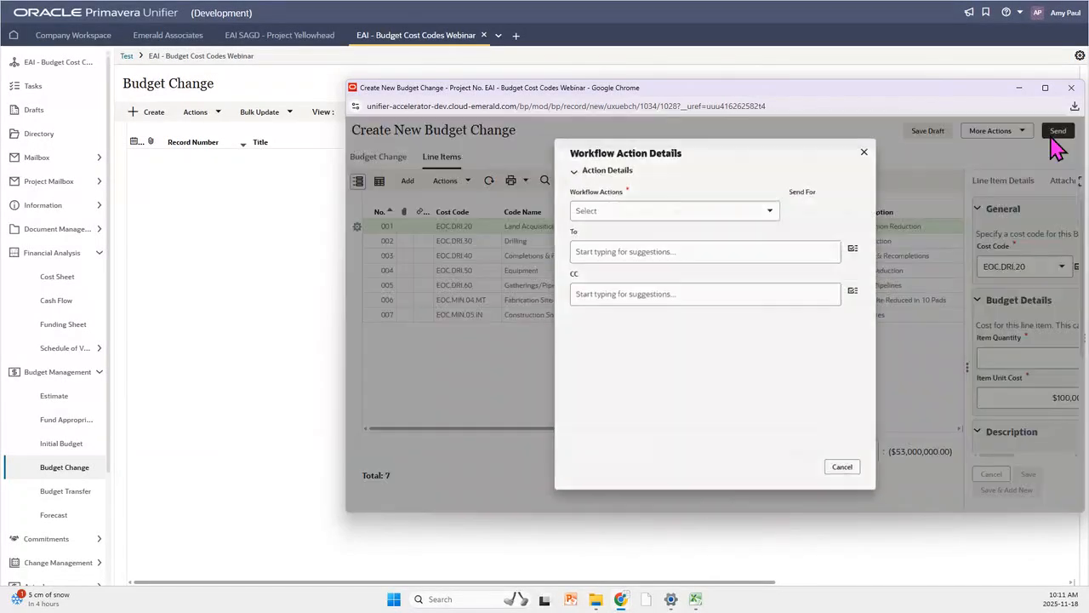
click(680, 208)
click(606, 252)
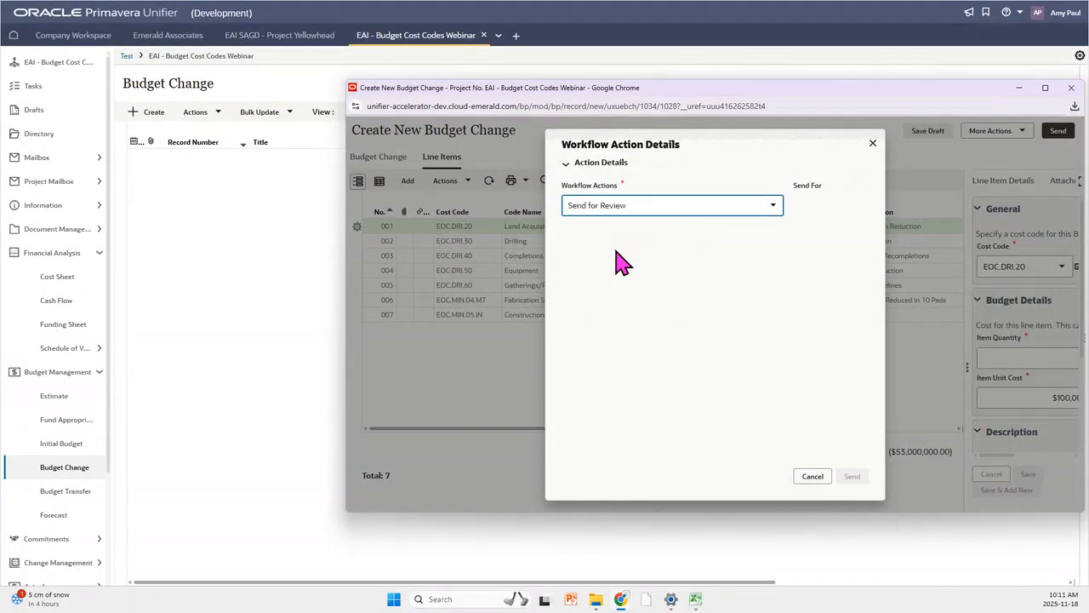
click(855, 246)
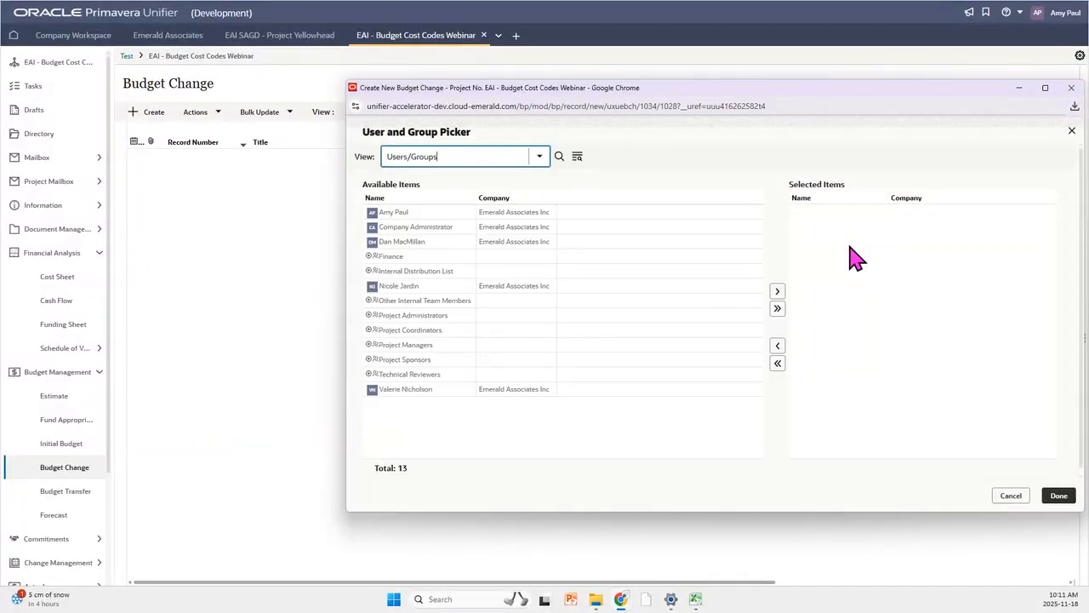
click(401, 213)
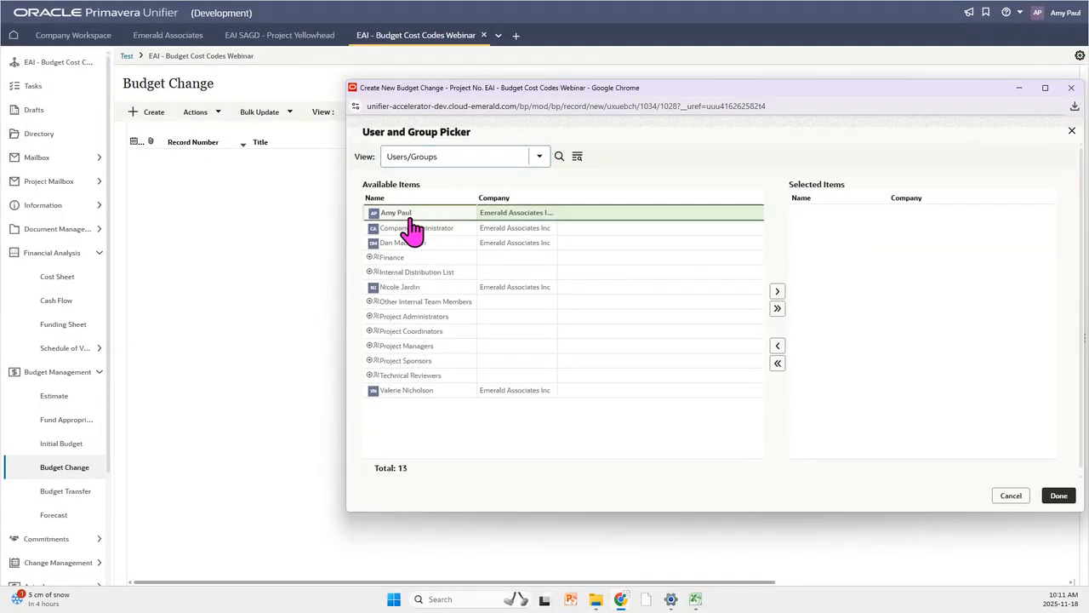
click(777, 291)
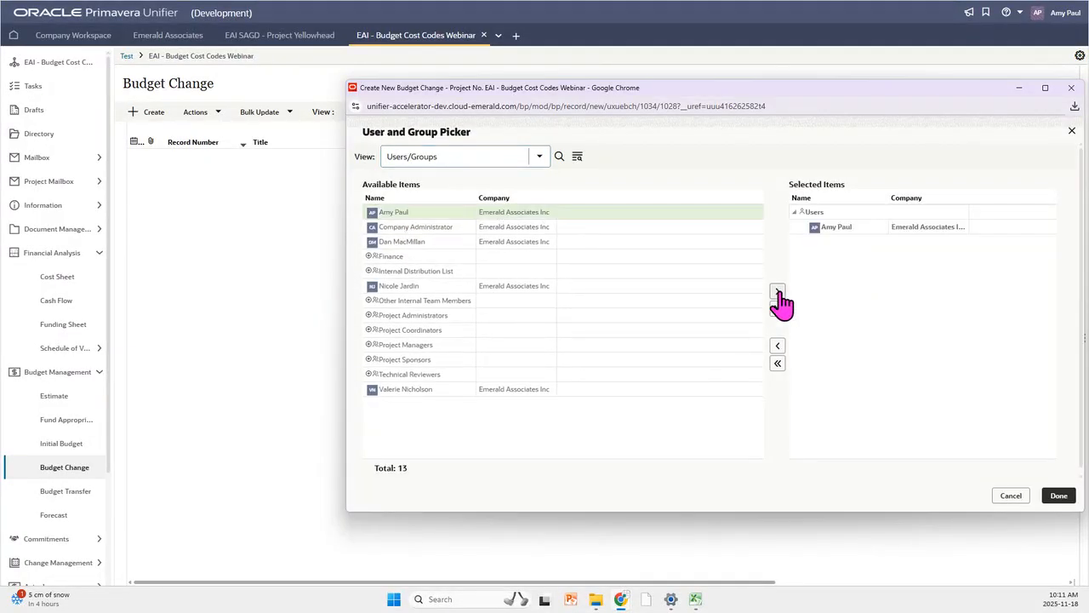
click(1059, 495)
click(854, 476)
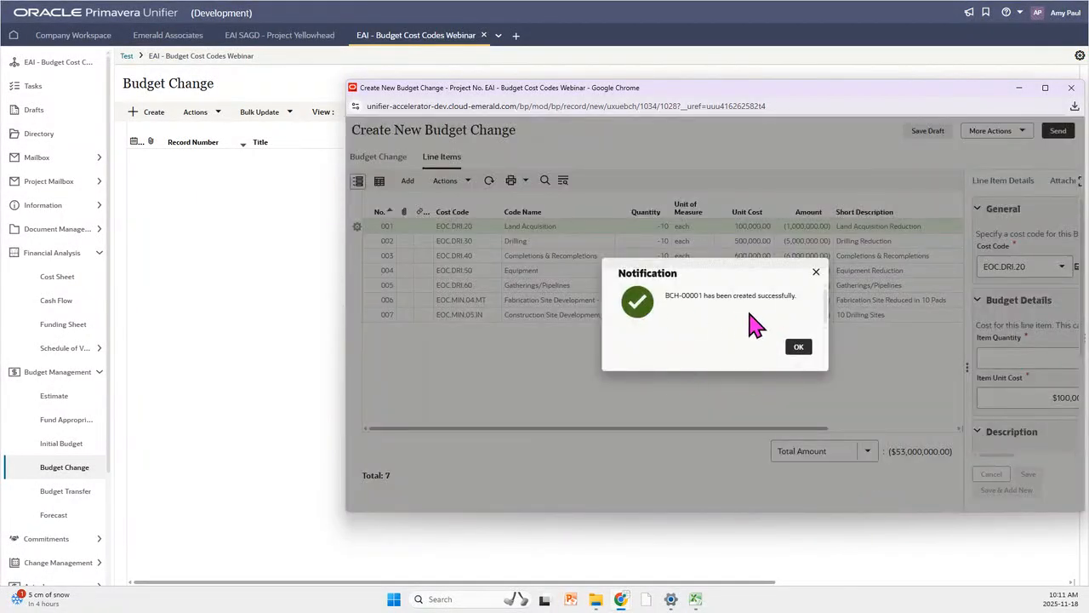
click(800, 348)
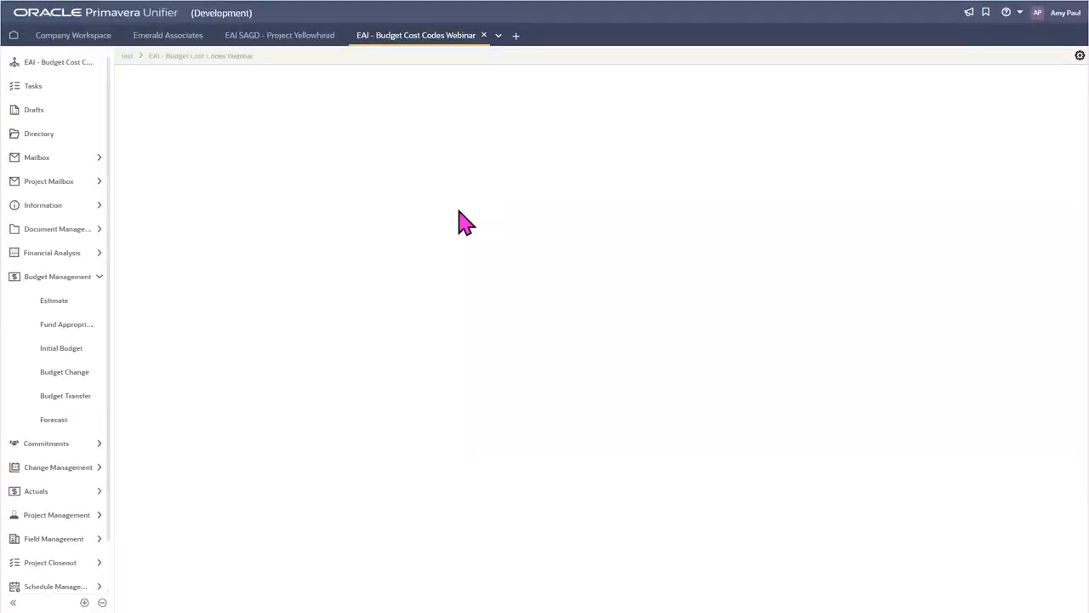
Step: Open the Project Cost Sheet under Financial Analysis to compare the Pending Budget Changes (B) column with the Revised Budget
click(47, 252)
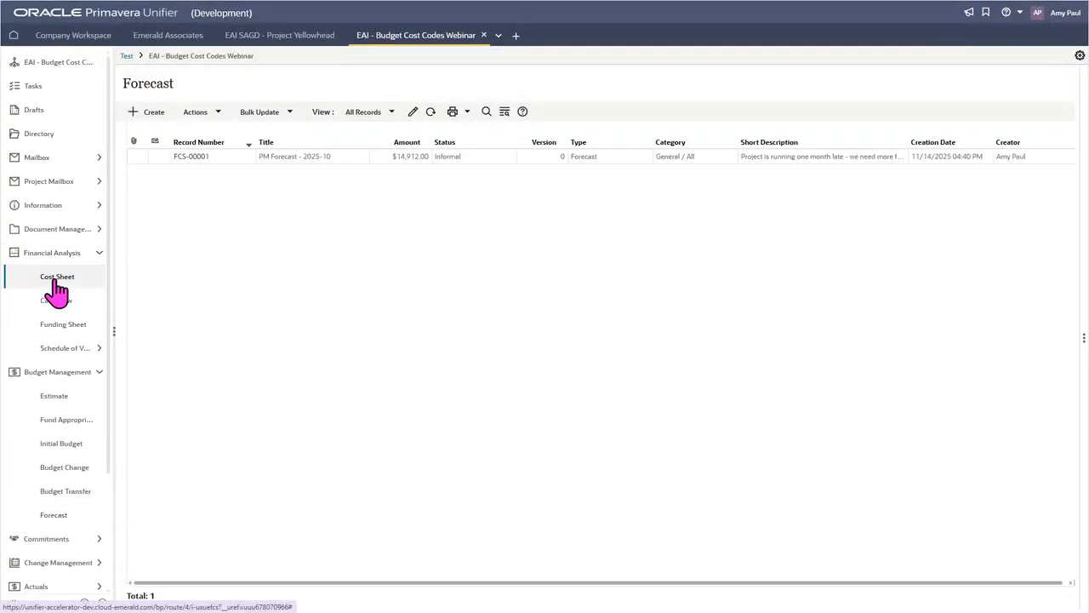
click(58, 277)
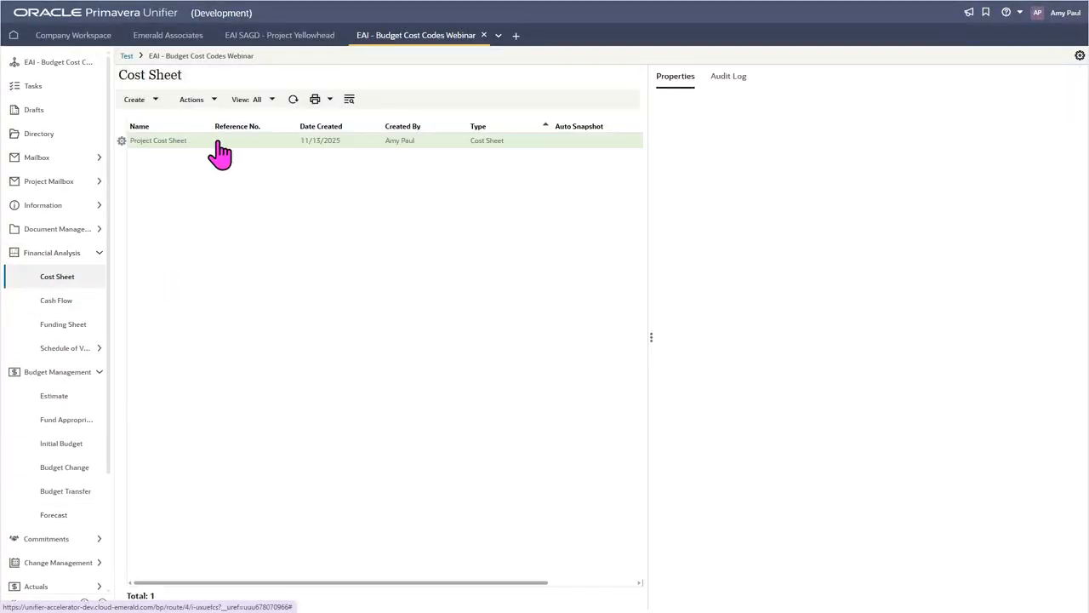
double_click(207, 146)
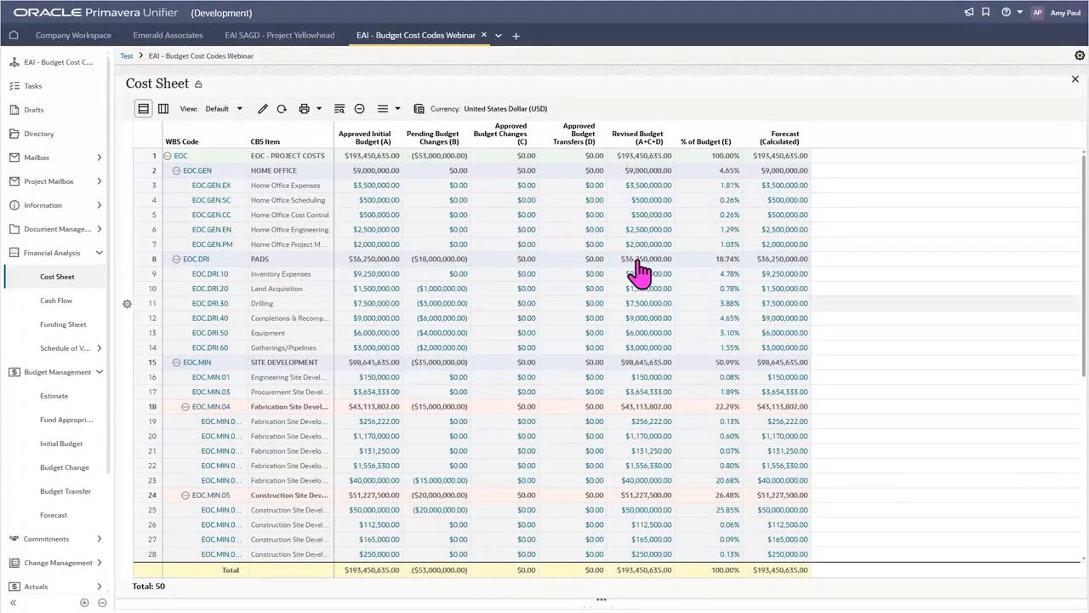
mouse_move(655, 156)
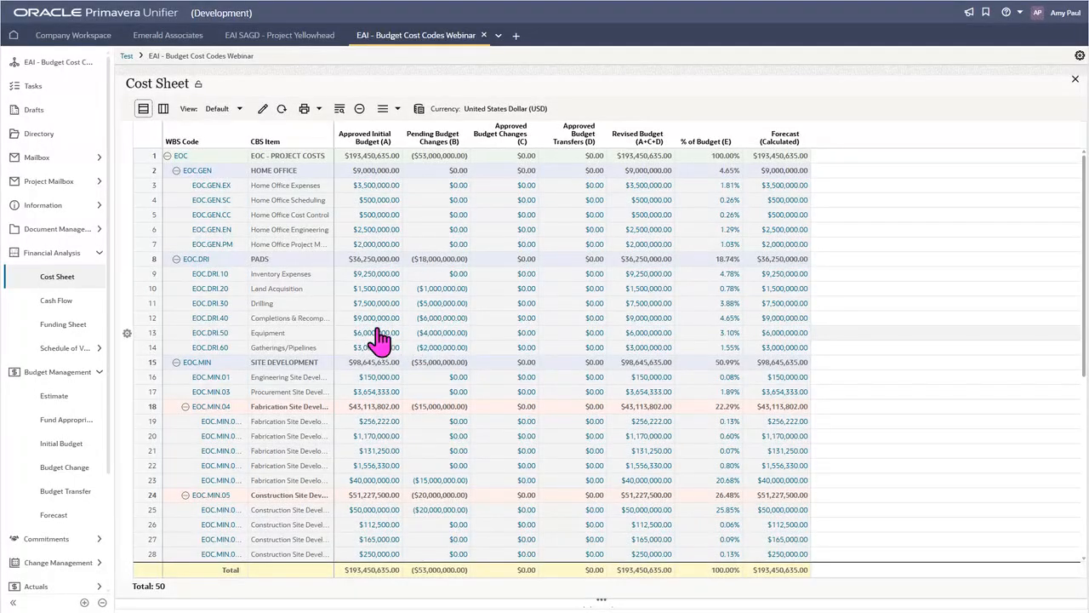
Step: Create a Budget Change record titled "Wells 1-5 Additional Depth Required" with the reason Scope Change
click(77, 468)
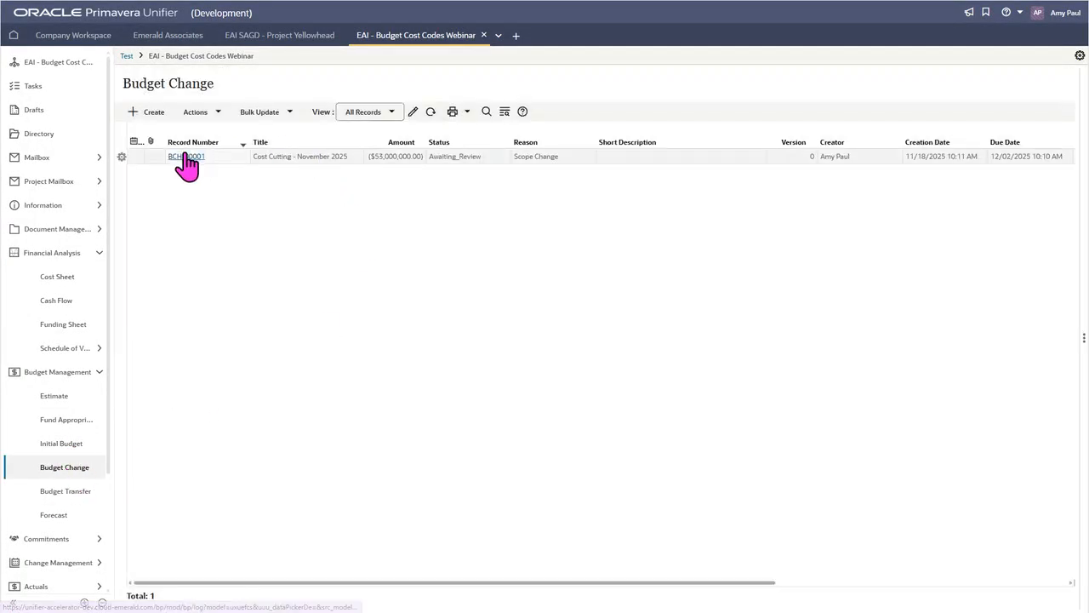
click(153, 114)
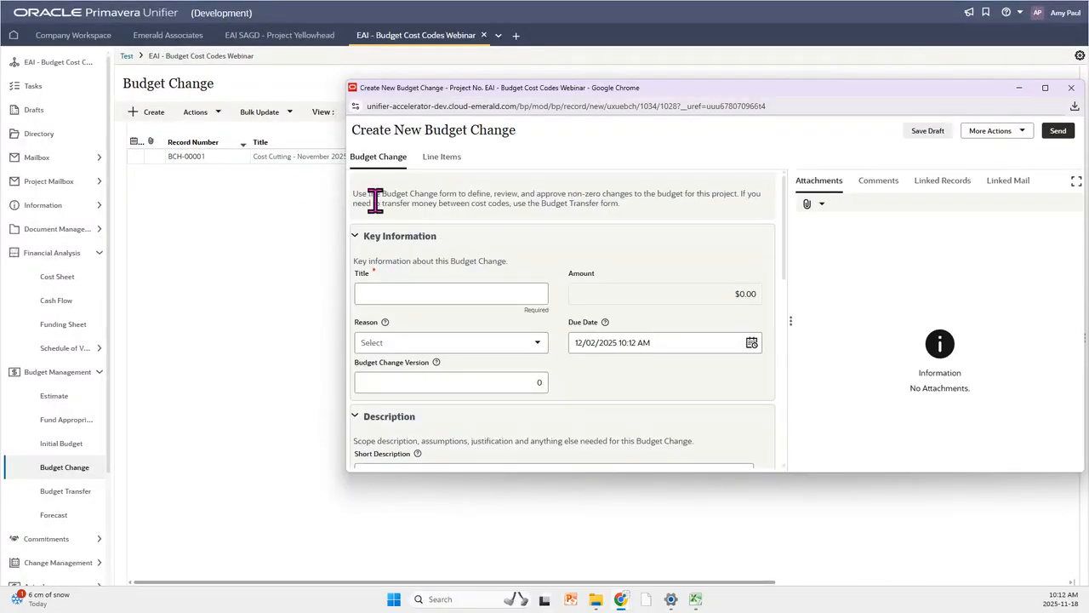
click(430, 291)
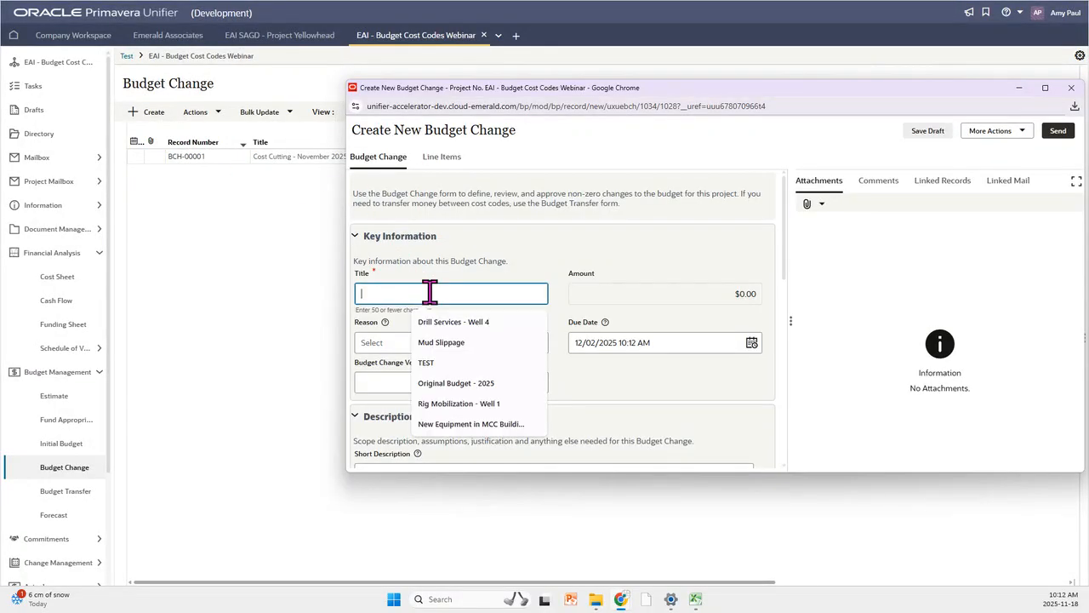
text(Wells 1-)
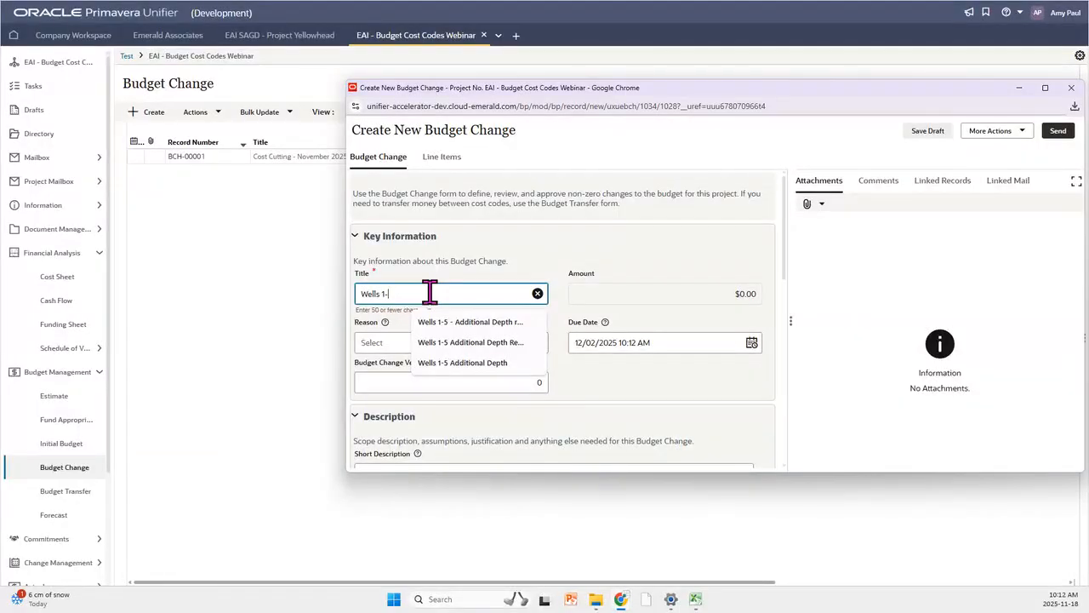
text(5 Additiona)
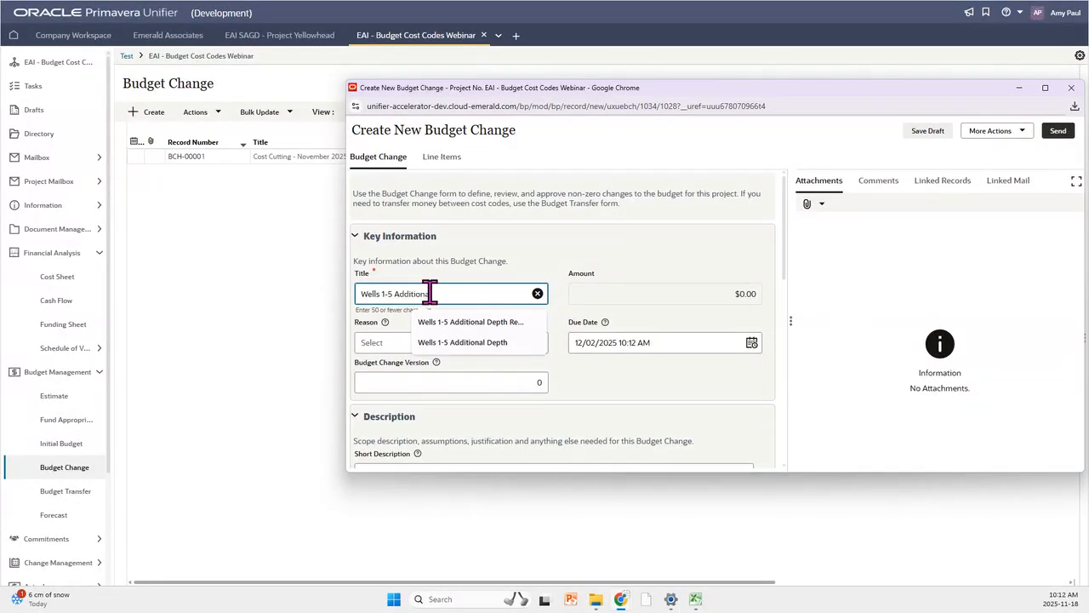
text(l Depths)
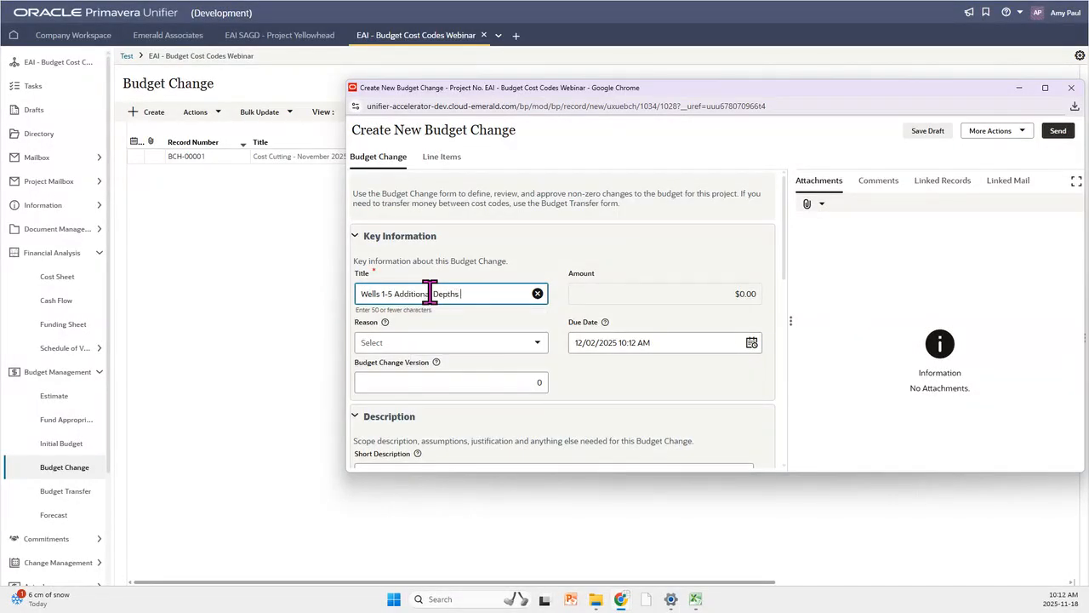
key(BackSpace)
key(BackSpace)
text(Required)
click(459, 342)
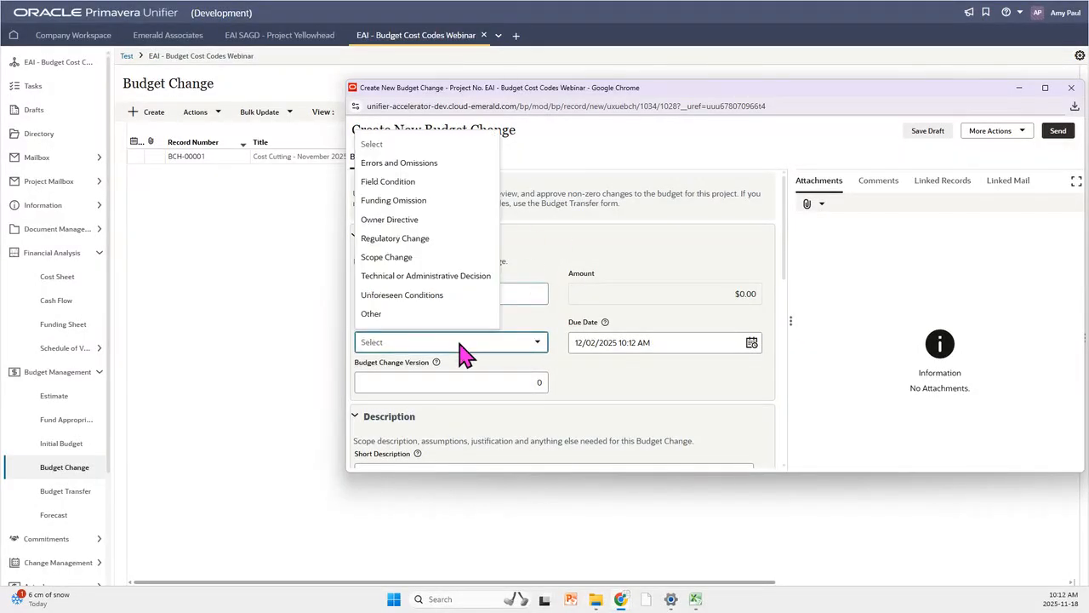
click(410, 257)
Step: Import the line items from the CSV file "C. Budget Change Line Items for Import - Approved" and widen the line item list
click(446, 158)
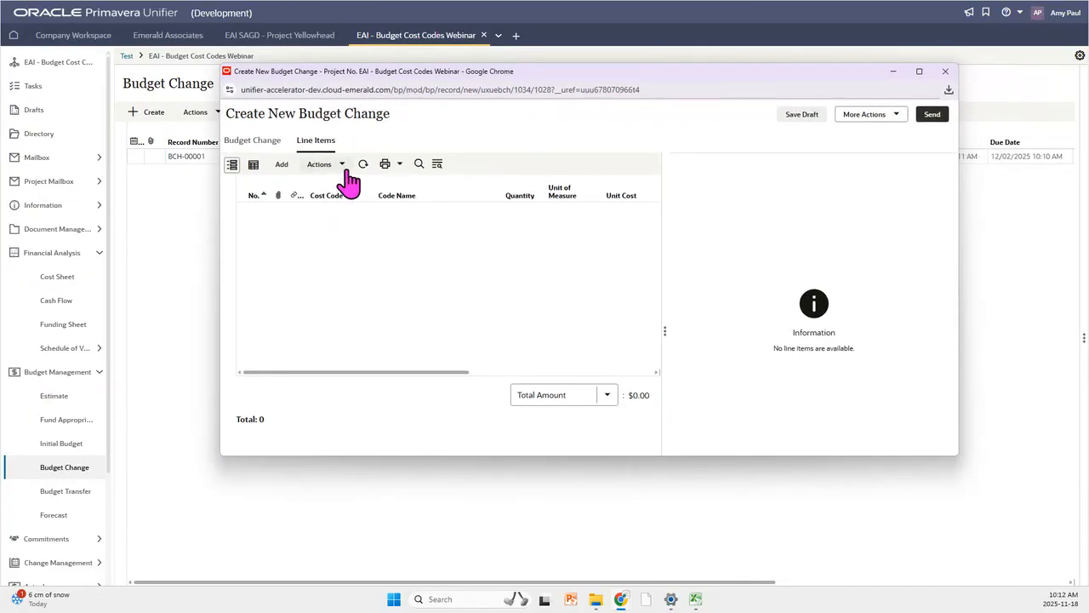
click(347, 168)
mouse_move(356, 191)
click(447, 188)
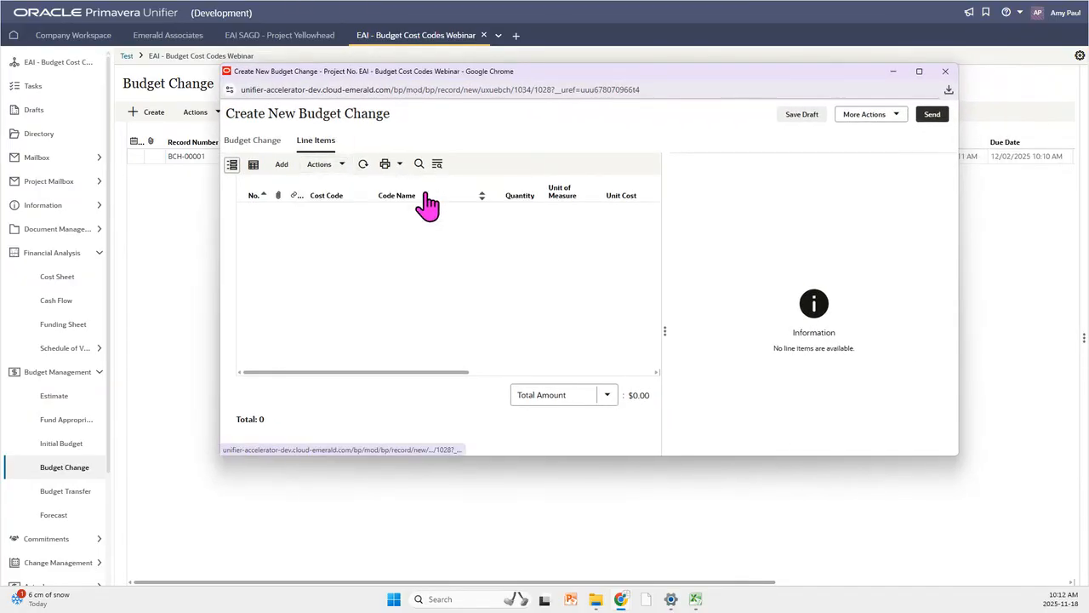
click(425, 182)
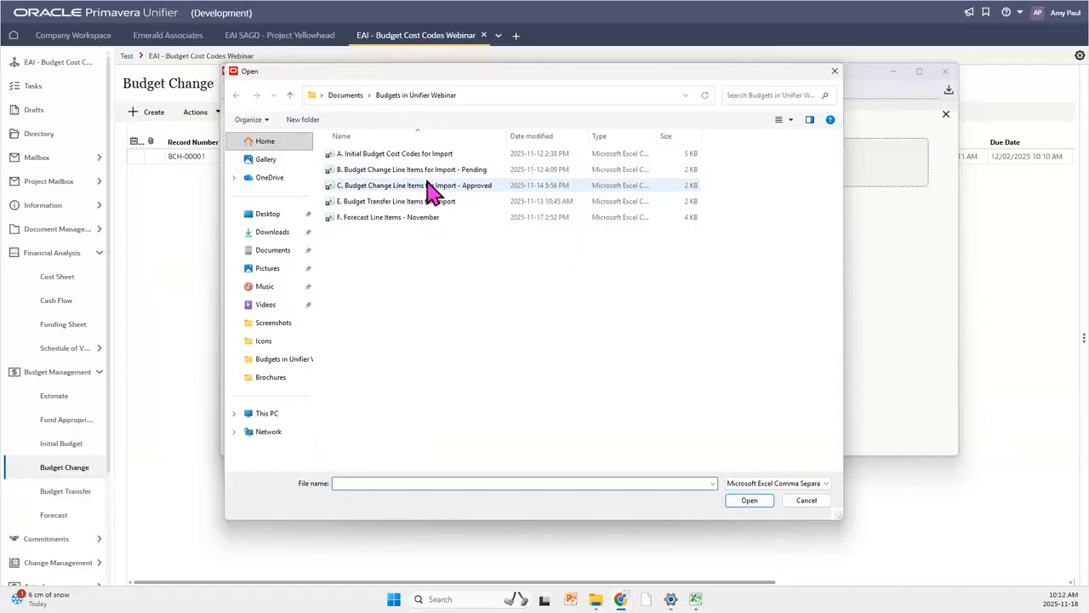
click(430, 190)
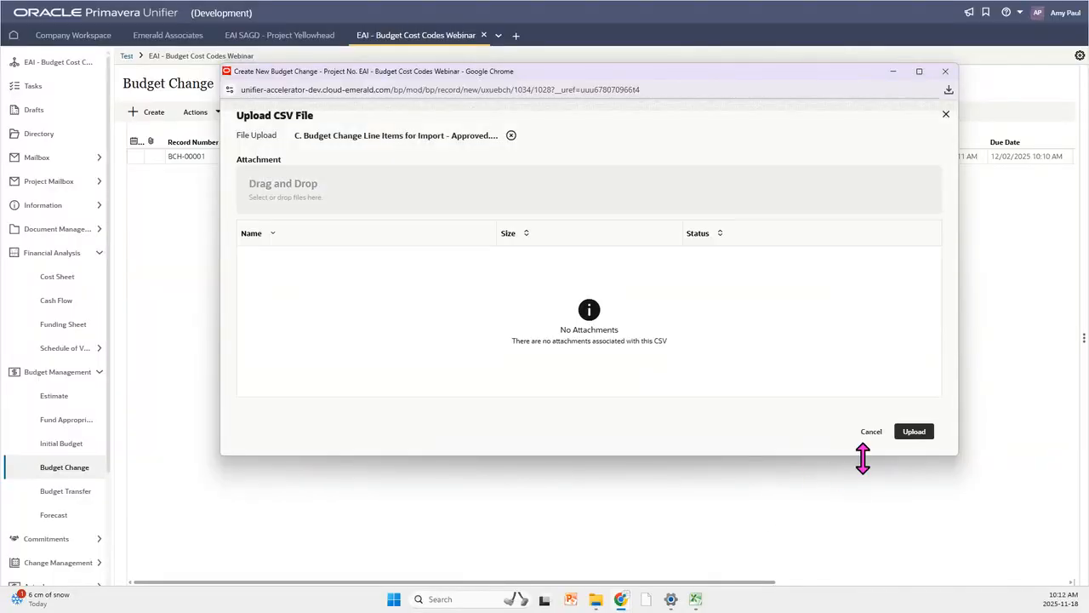
click(914, 434)
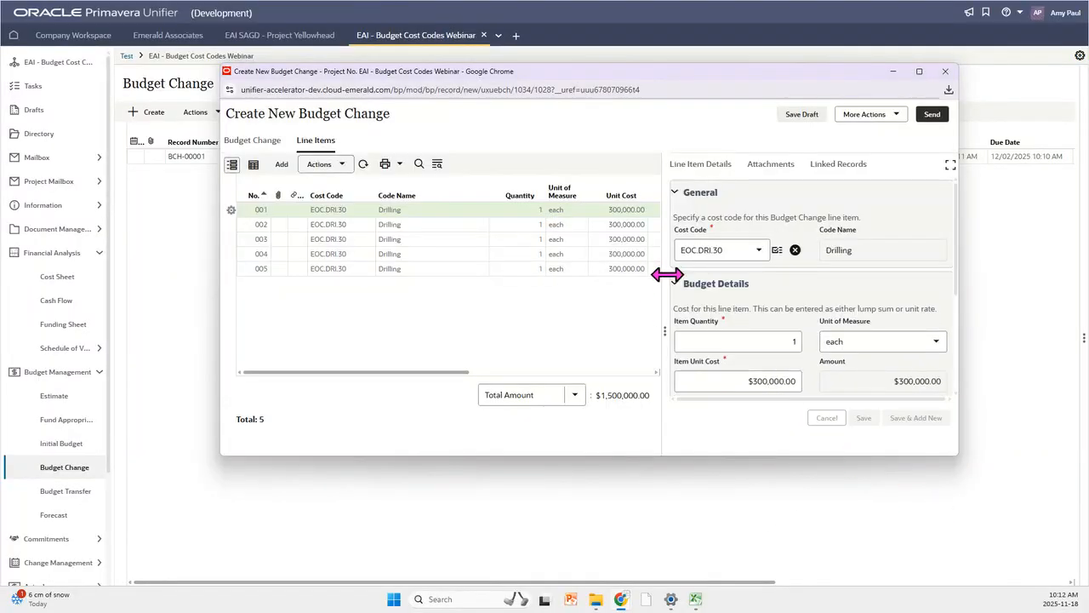
drag(665, 275, 790, 275)
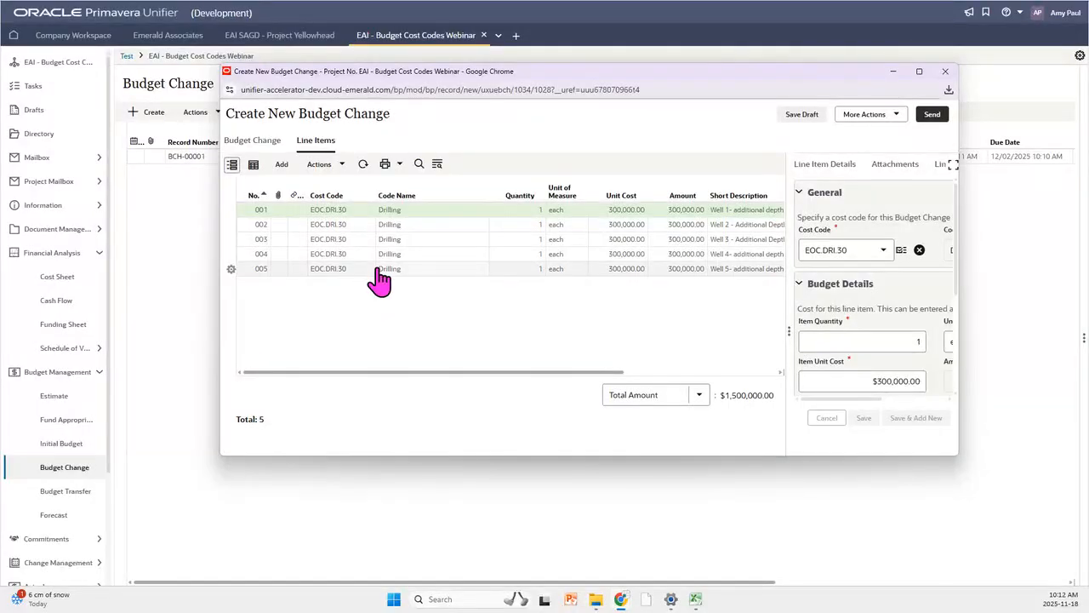
Step: Send the budget change with the workflow action "Approve without Review" and acknowledge the notification
click(936, 116)
click(596, 191)
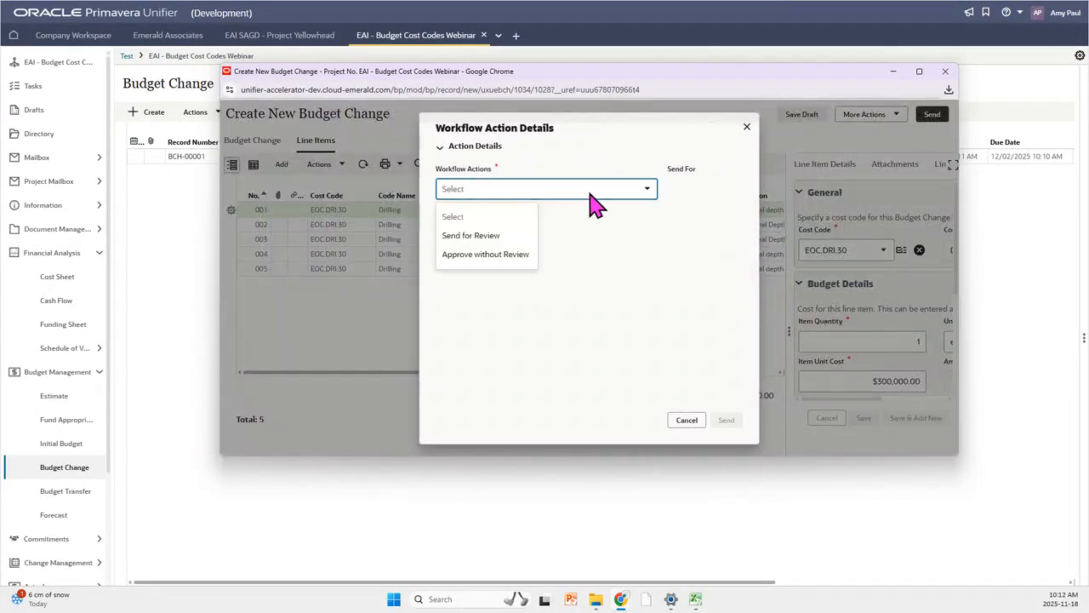
click(498, 255)
click(727, 421)
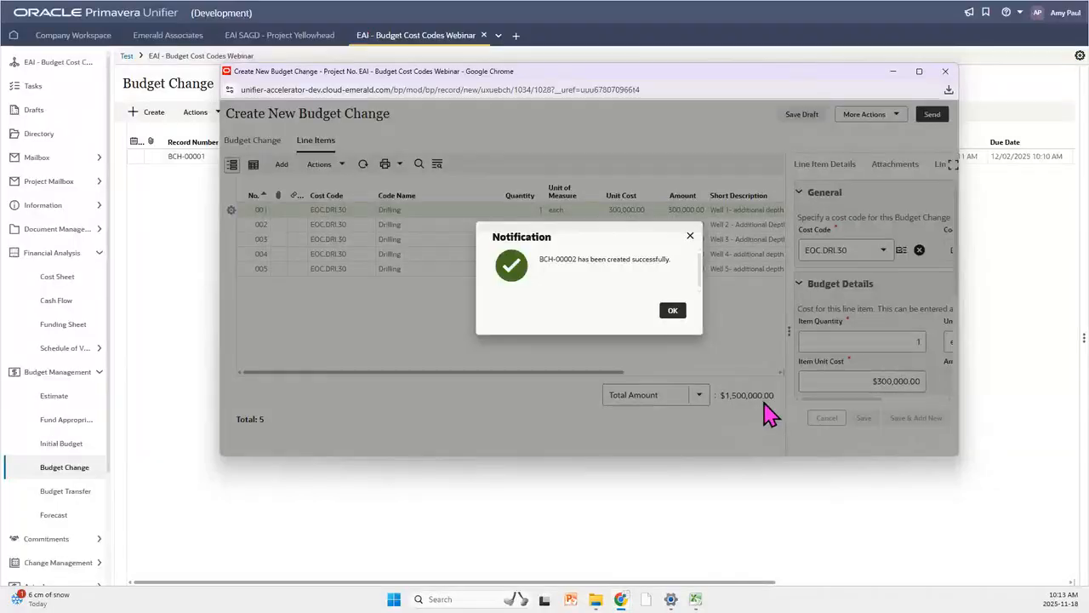
click(672, 310)
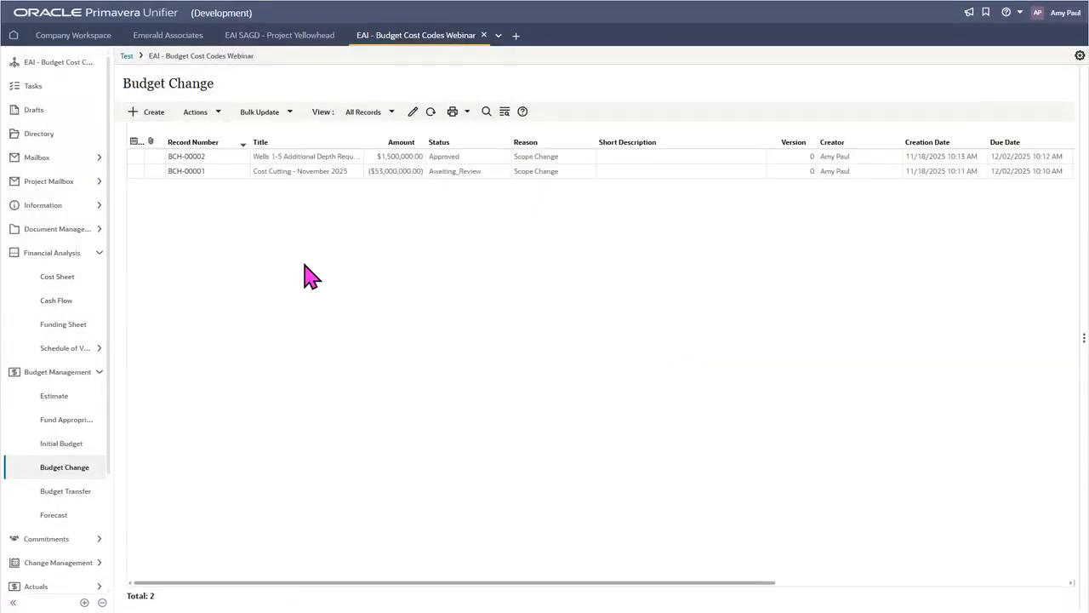
Step: Refresh the project and open the Project Cost Sheet to compare Approved Budget Changes (C) with the Revised Budget
key(F5)
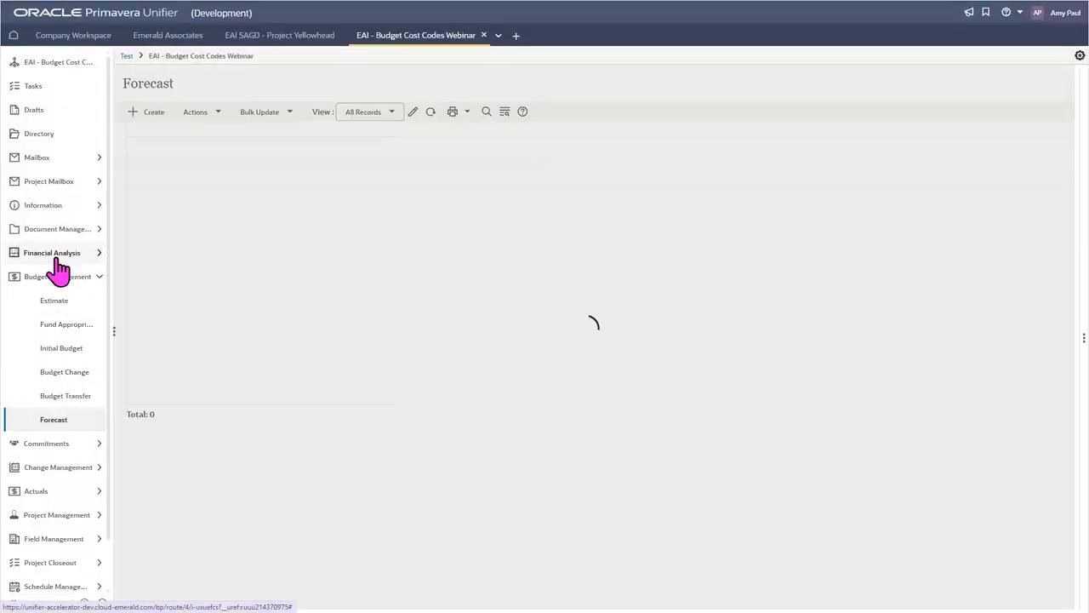
click(51, 256)
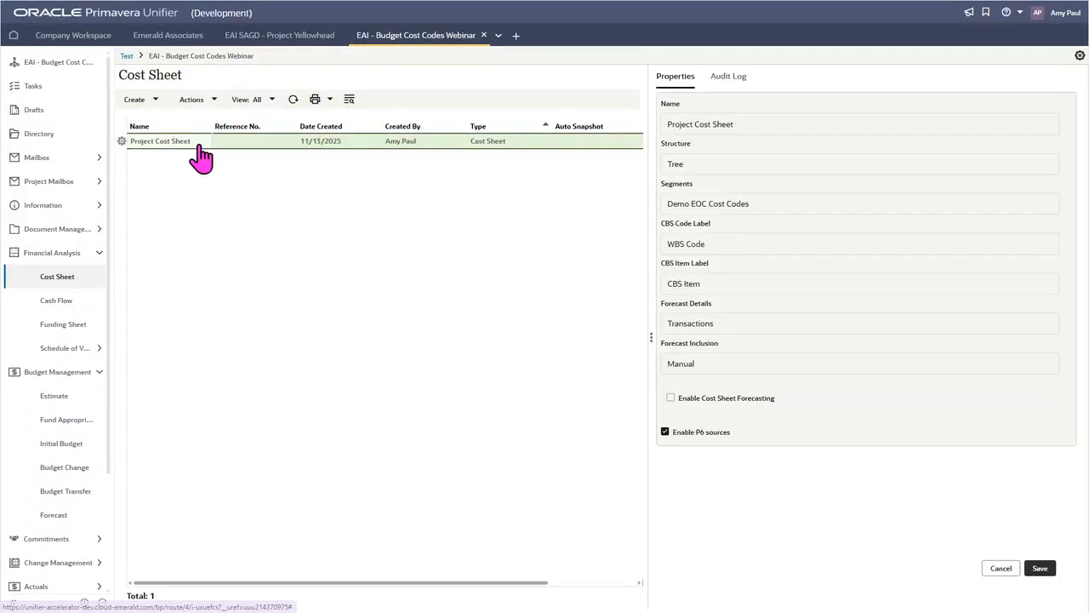
click(195, 146)
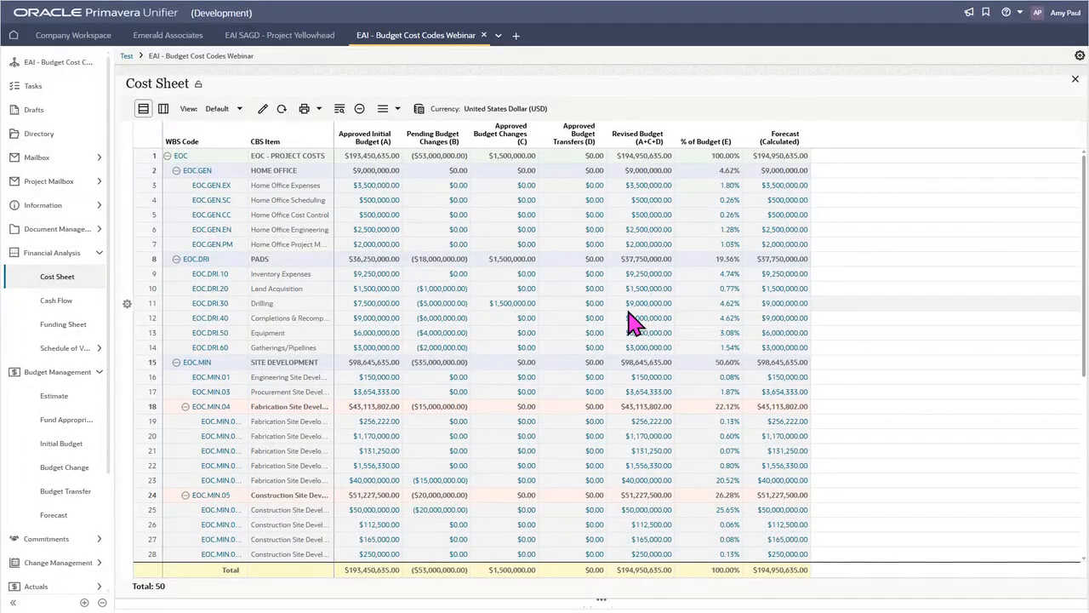
Step: Create another Budget Change record titled "Additional Software Needs" with the reason Errors and Omissions
click(65, 473)
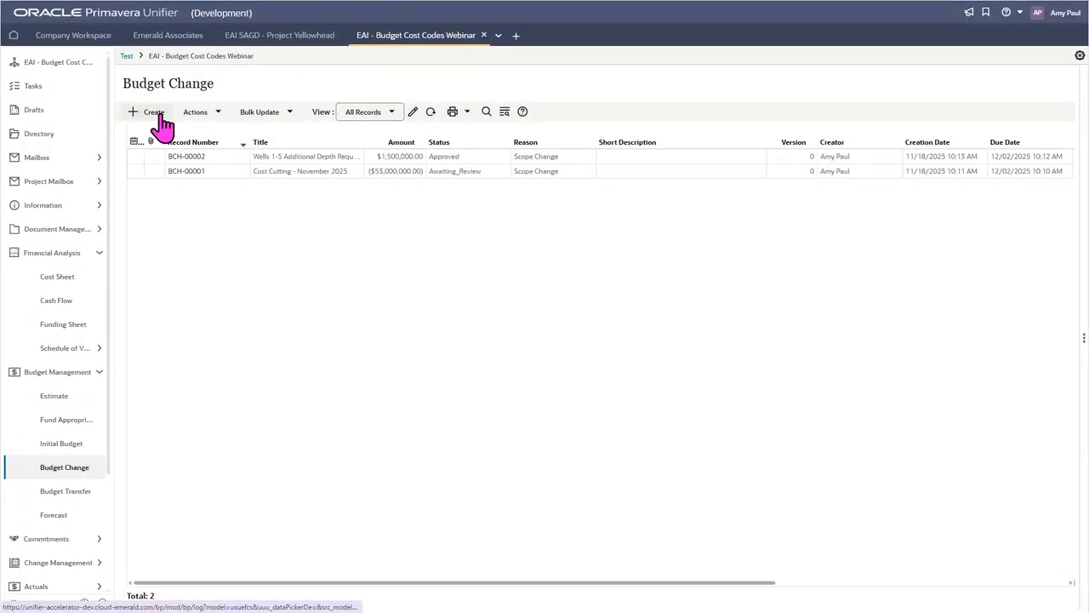
click(156, 114)
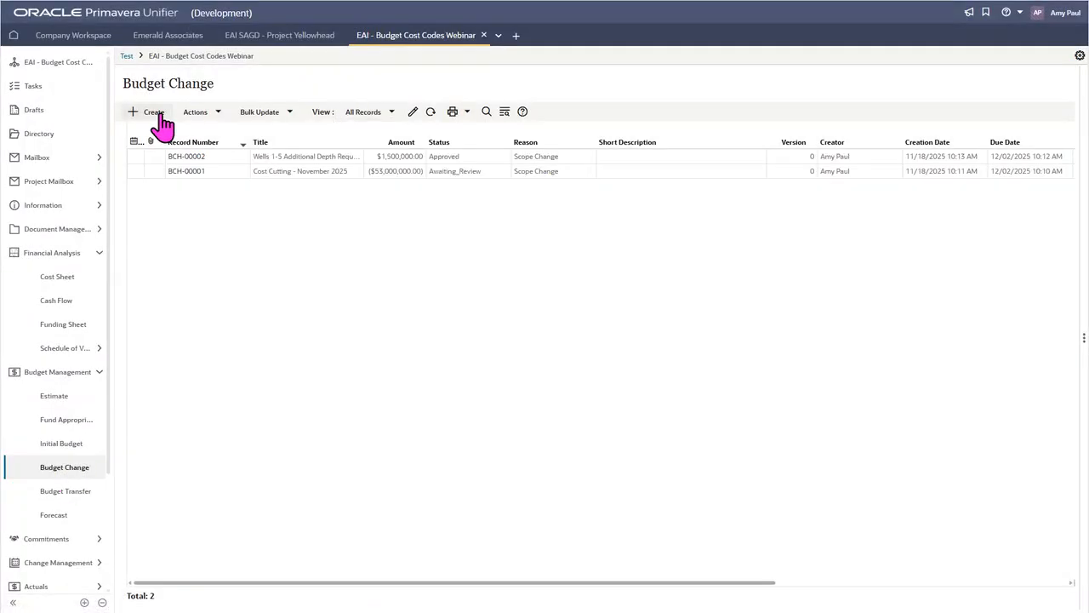
click(467, 293)
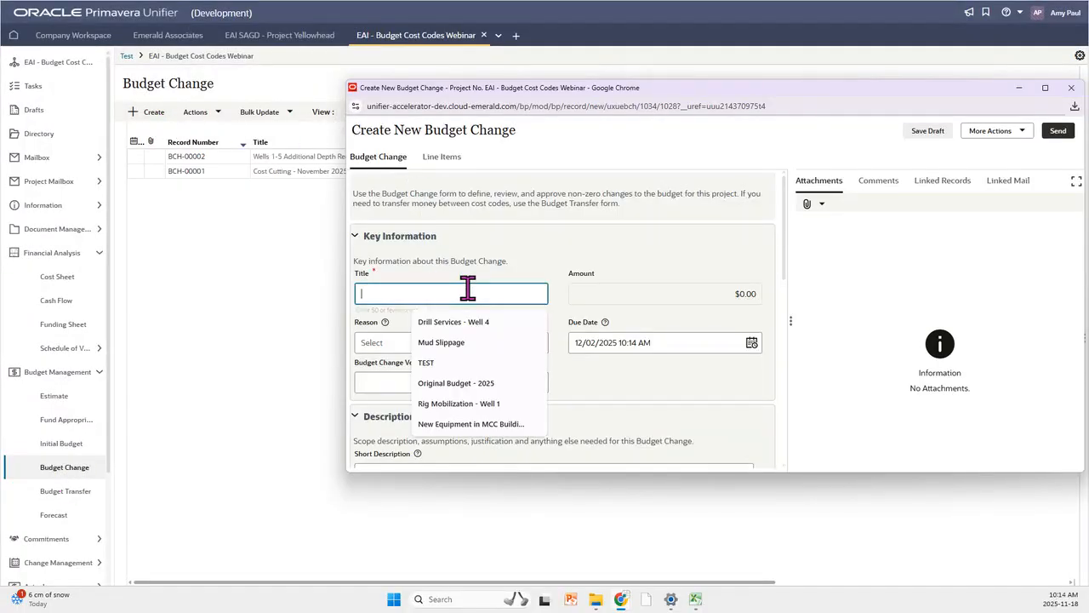
text(Additional Software Needs)
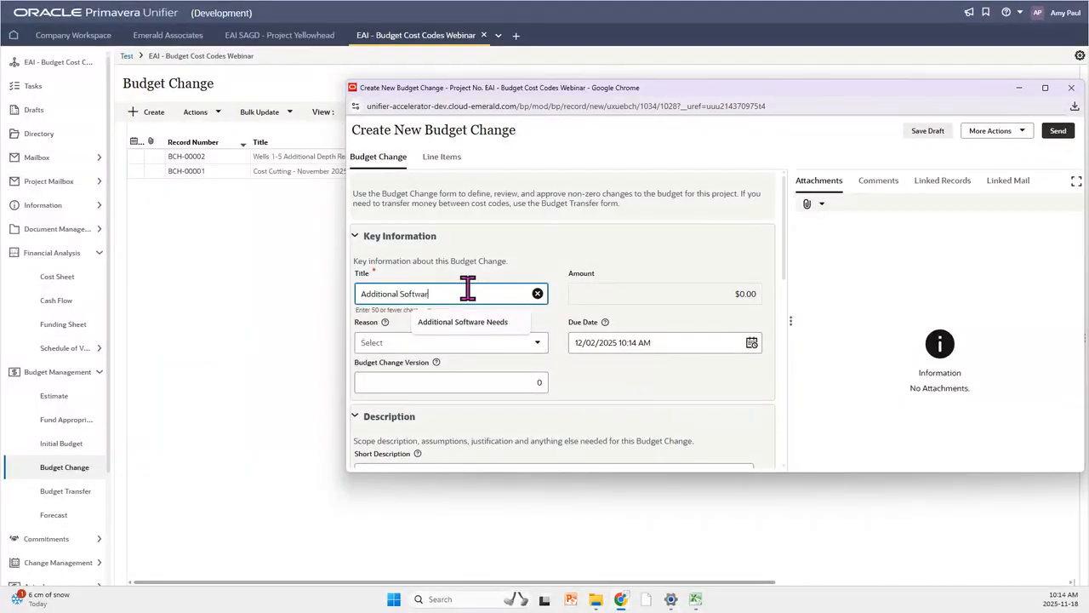
click(425, 335)
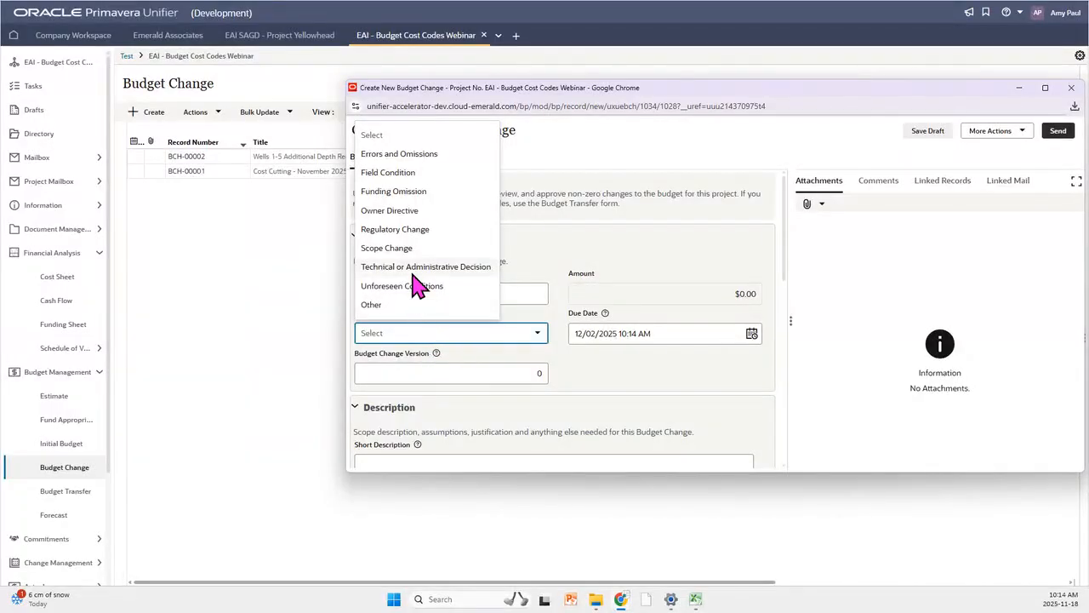
click(398, 156)
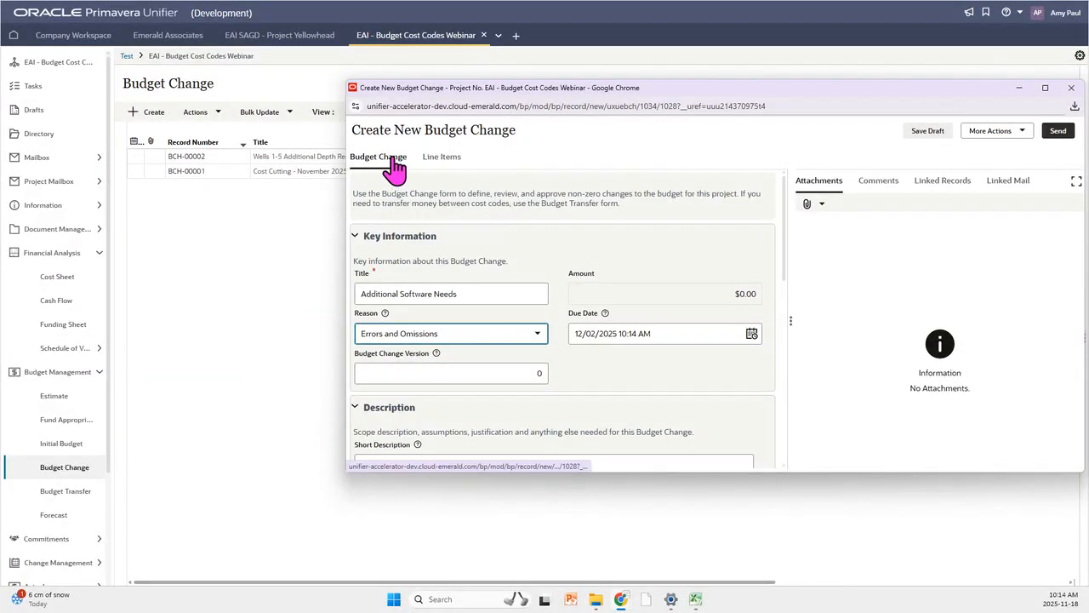
Step: Switch the line items to the editable grid view and add a line with cost code EOC.DRI.10, Inventory Expenses
click(441, 158)
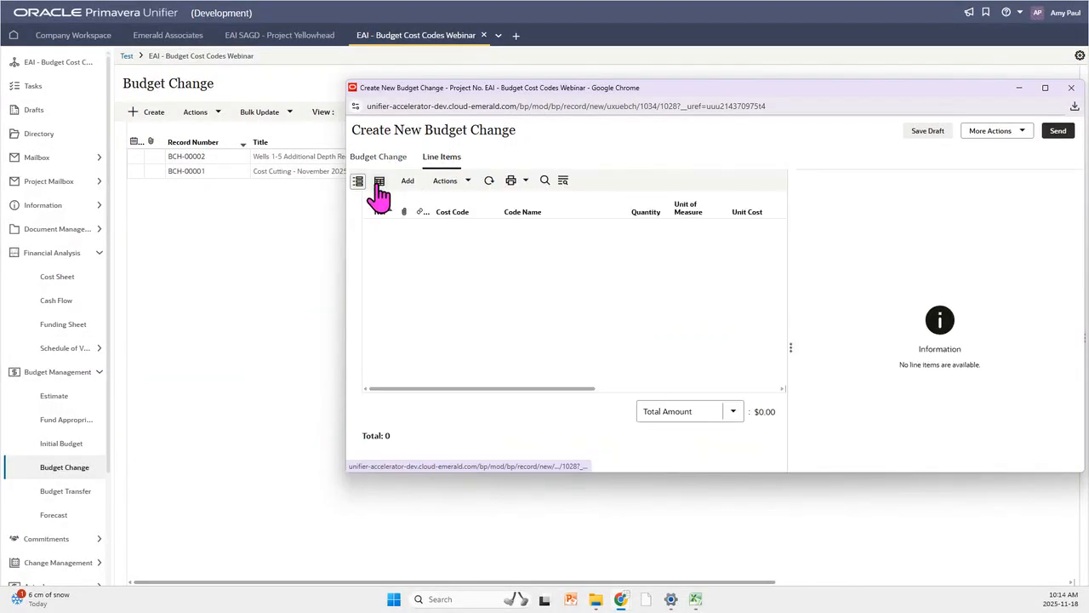
click(379, 181)
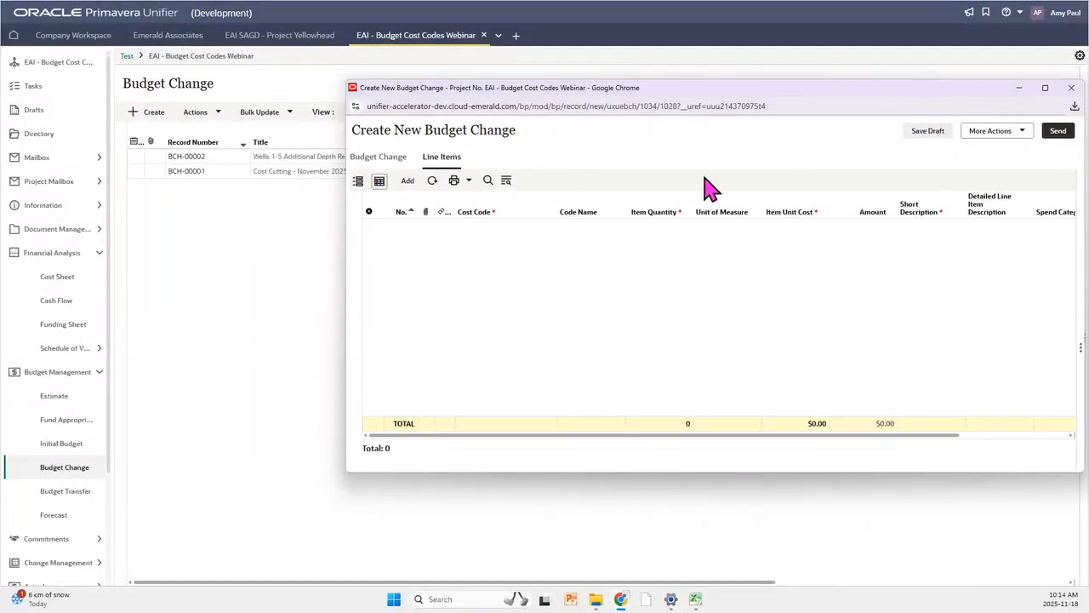
click(408, 180)
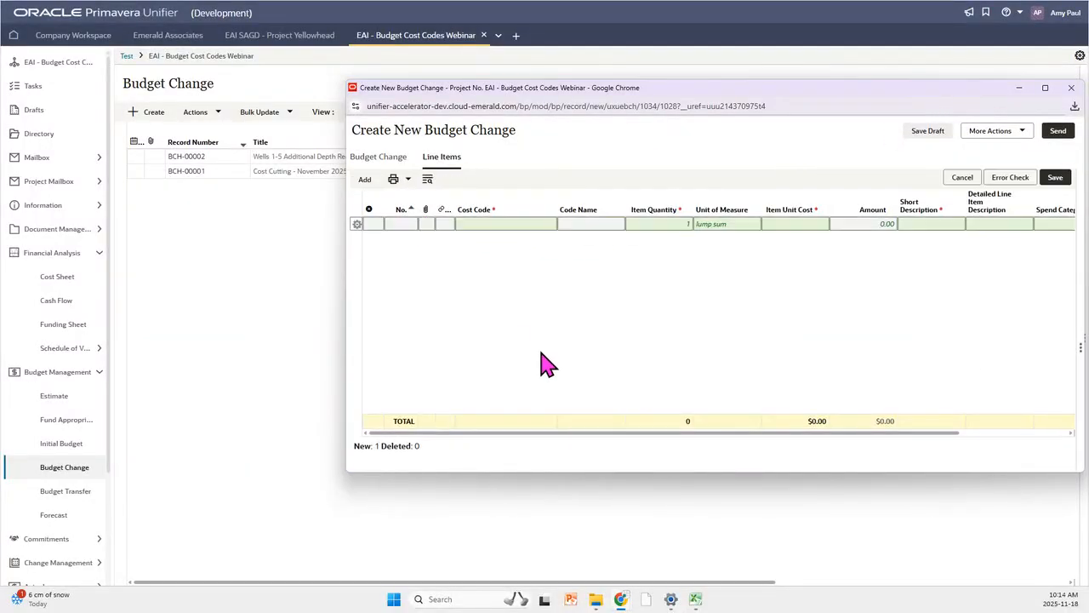
click(502, 225)
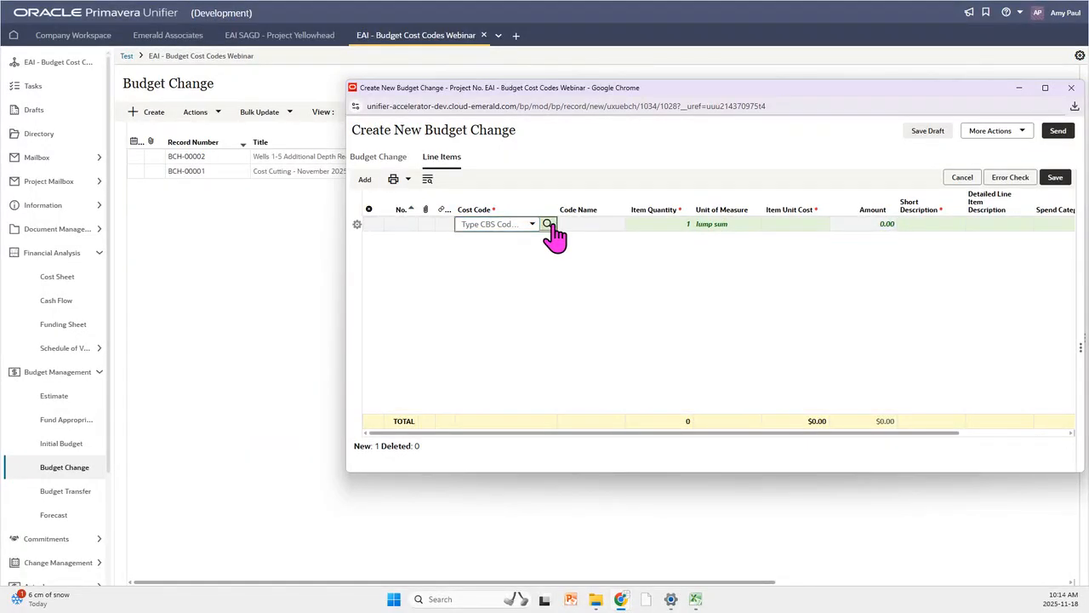
click(551, 226)
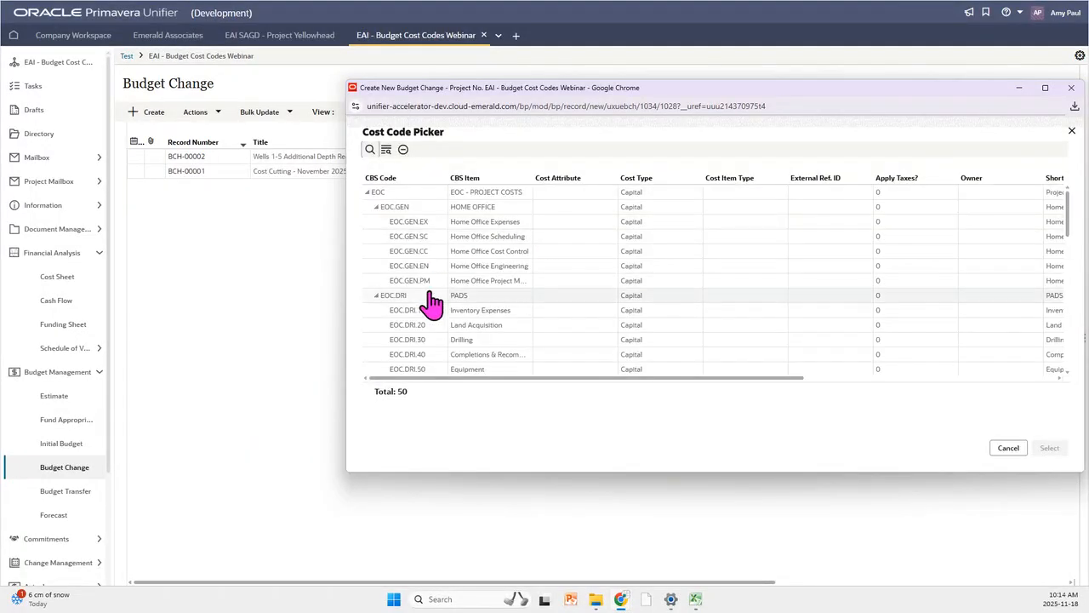
click(479, 312)
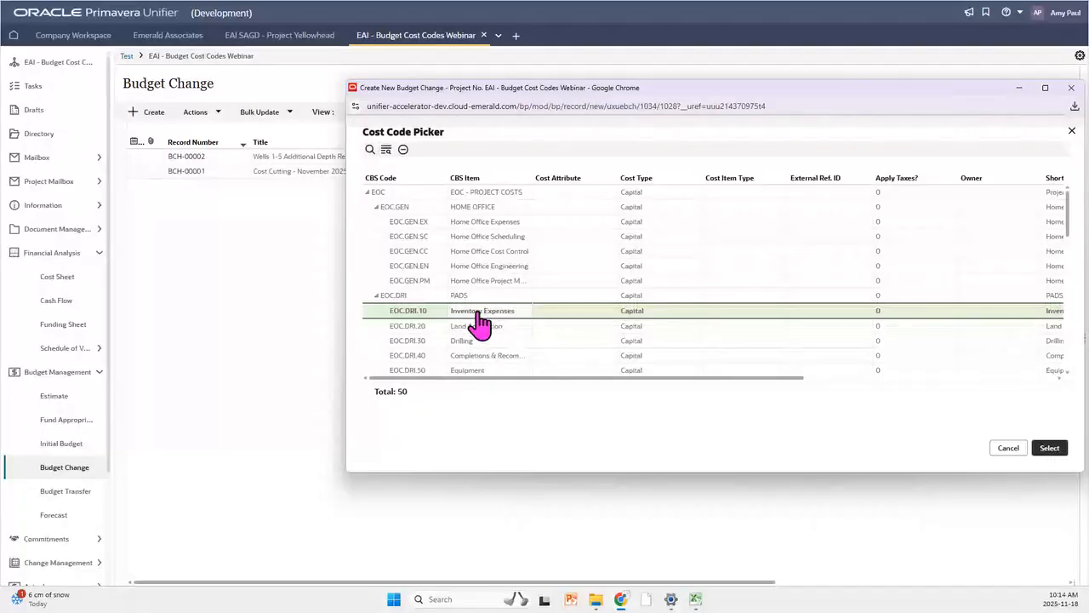
click(1049, 449)
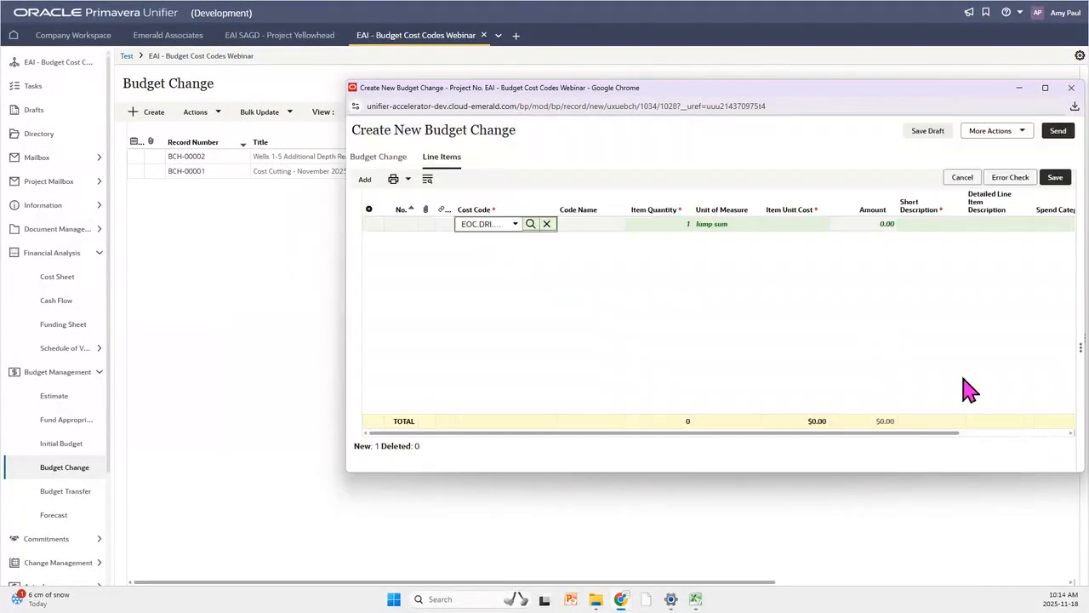
Step: Set the item quantity of the Inventory Expenses line item to 2
click(654, 227)
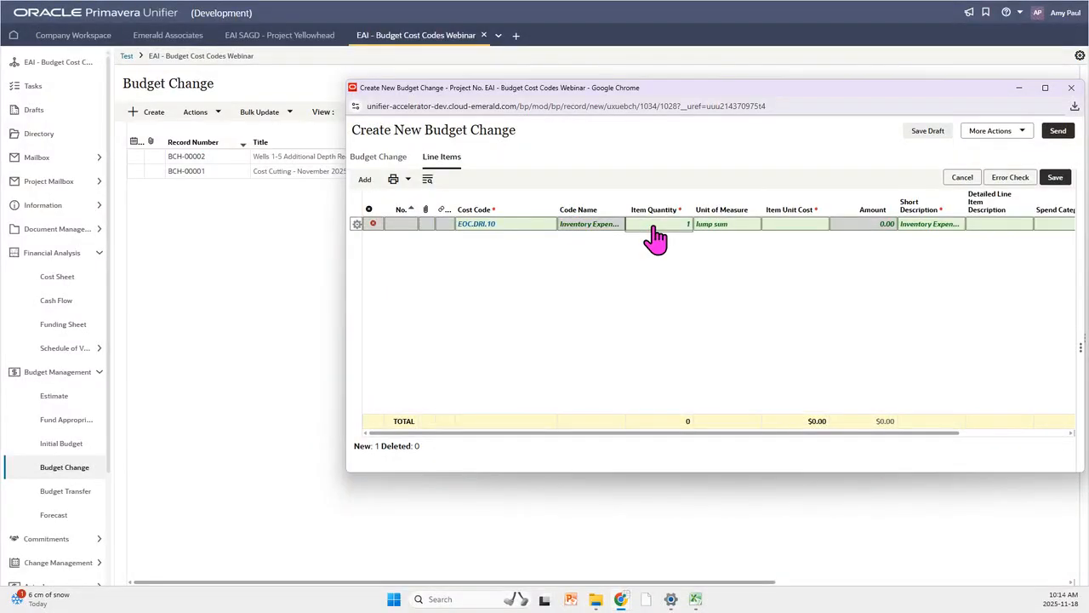
click(664, 227)
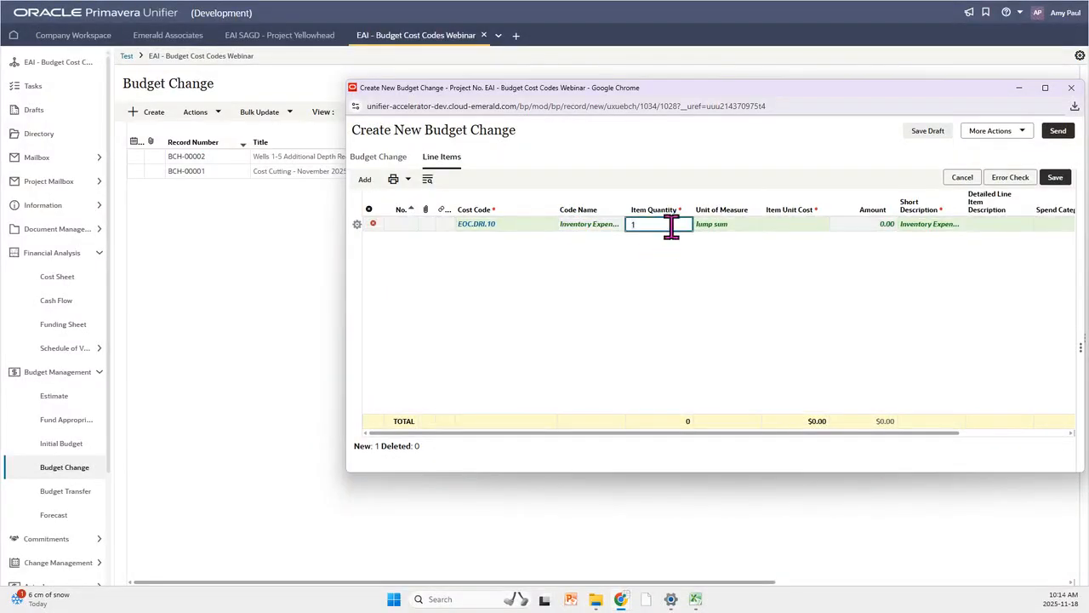
text(2)
click(754, 225)
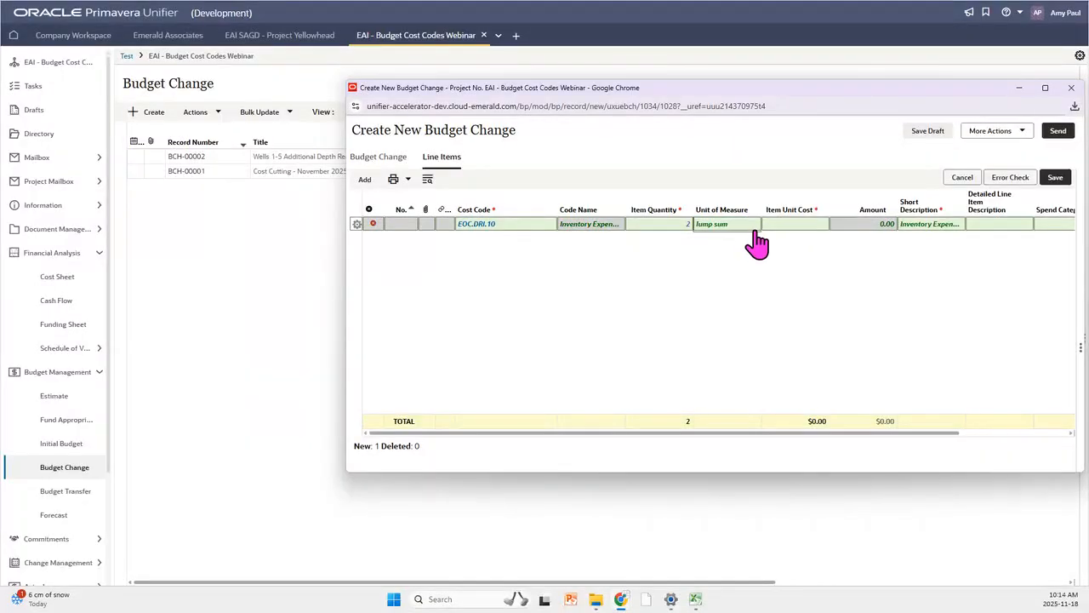
Step: Set the Inventory Expenses line's unit of measure to each and its item unit cost to 800,048, then save the line item
click(753, 226)
click(753, 225)
click(732, 275)
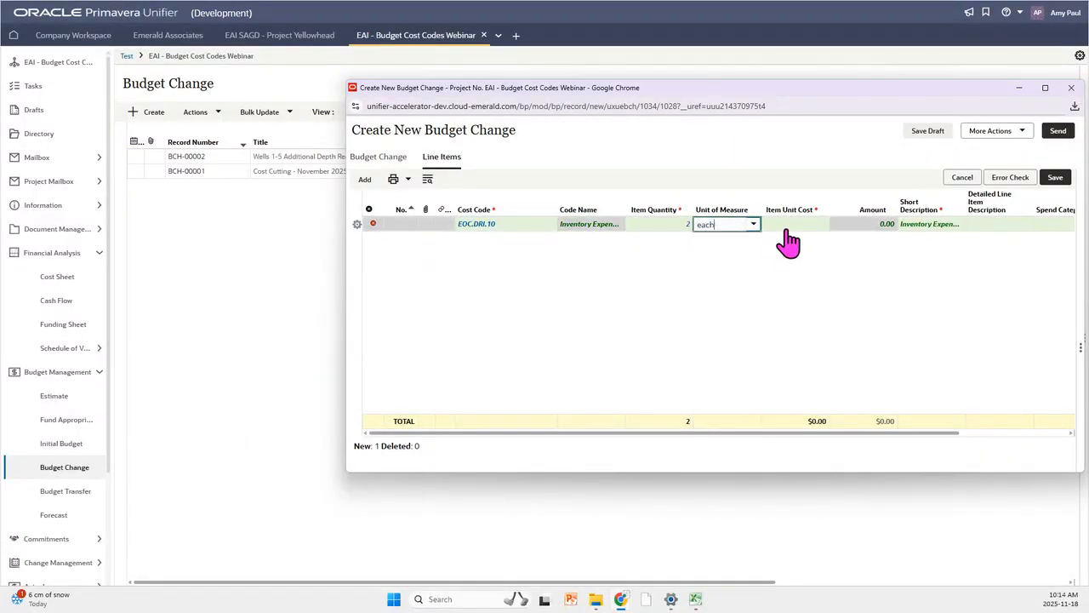
click(789, 225)
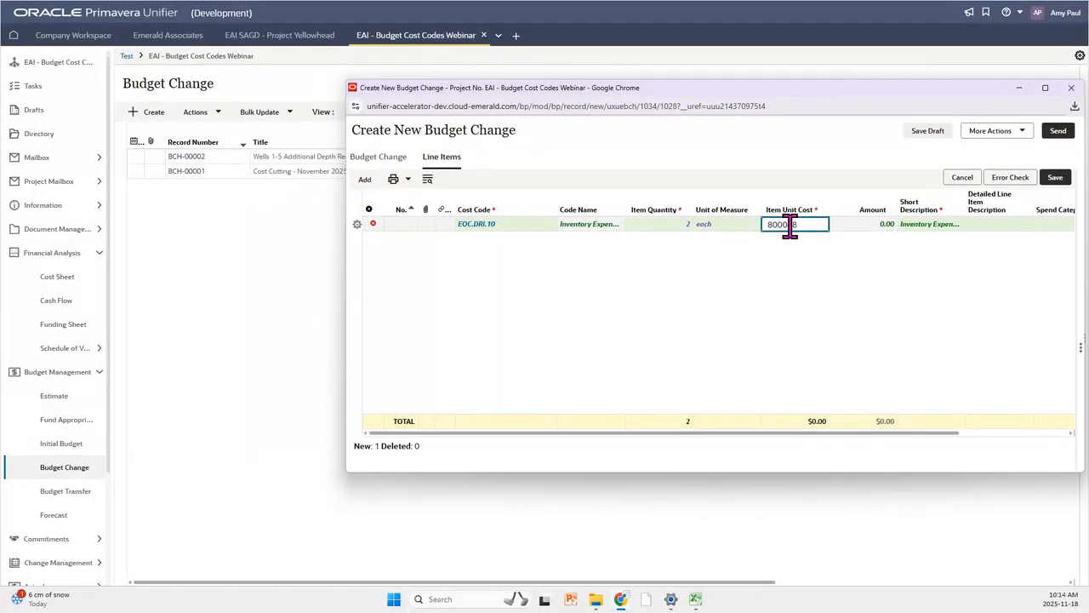
click(851, 277)
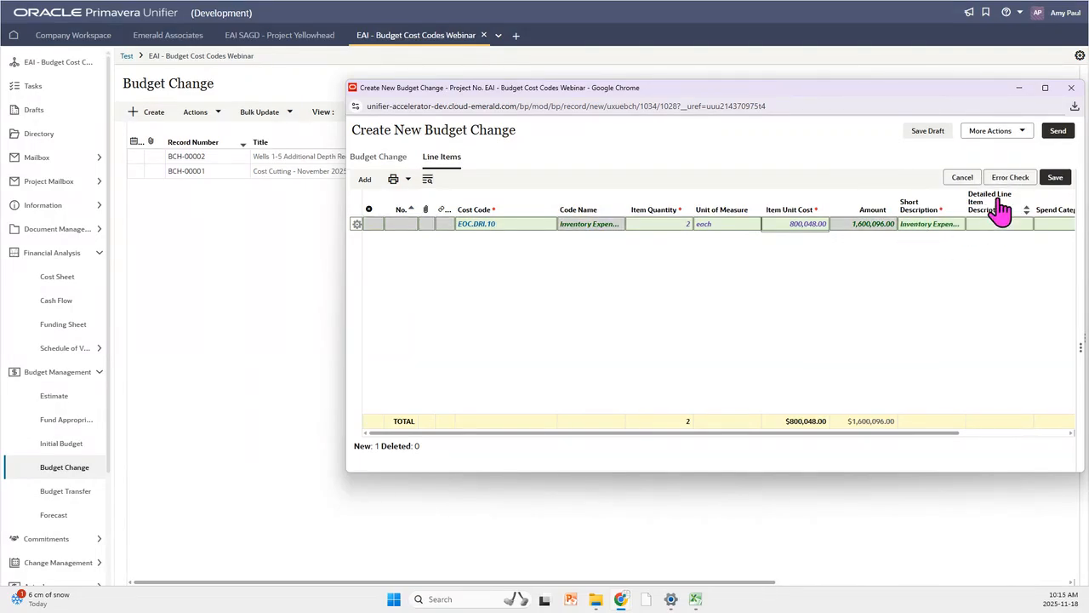
click(1057, 177)
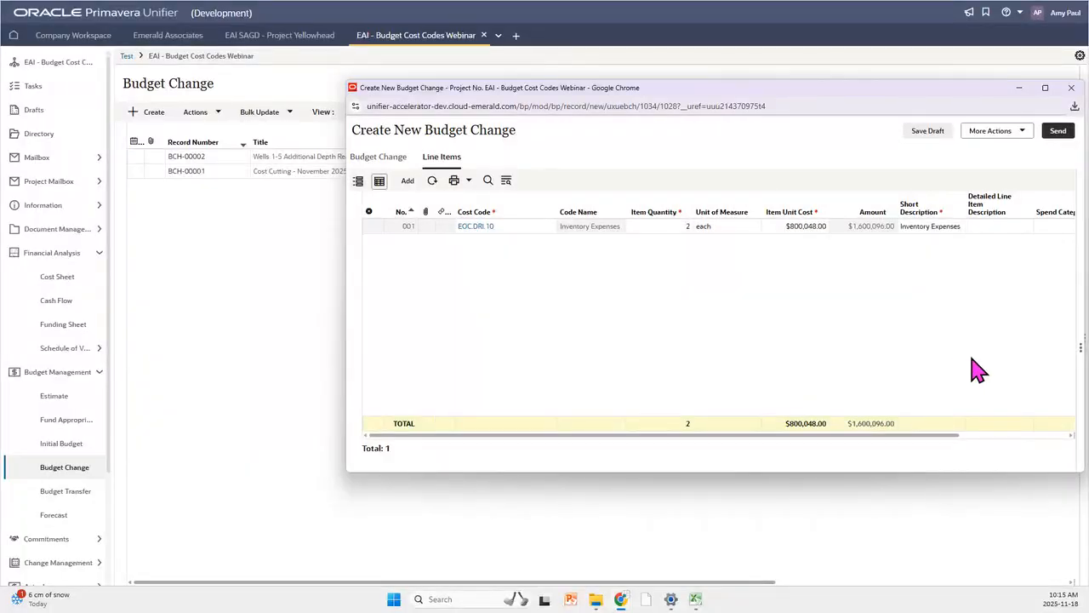
Step: Submit the new Budget Change with the workflow action Send for Review, assigning your own user account as the recipient
click(1069, 135)
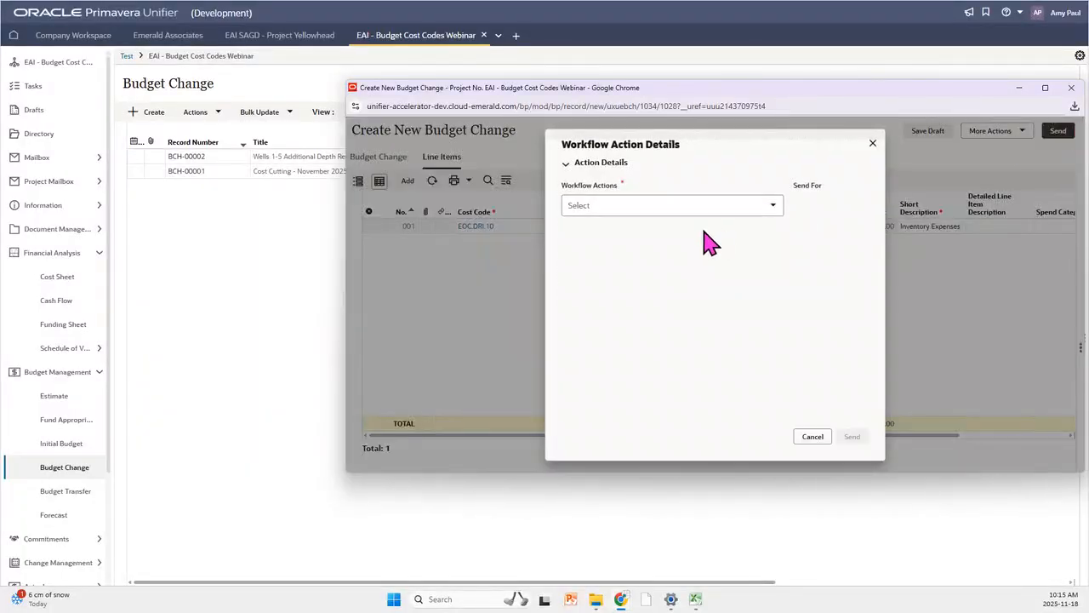
click(698, 208)
click(630, 252)
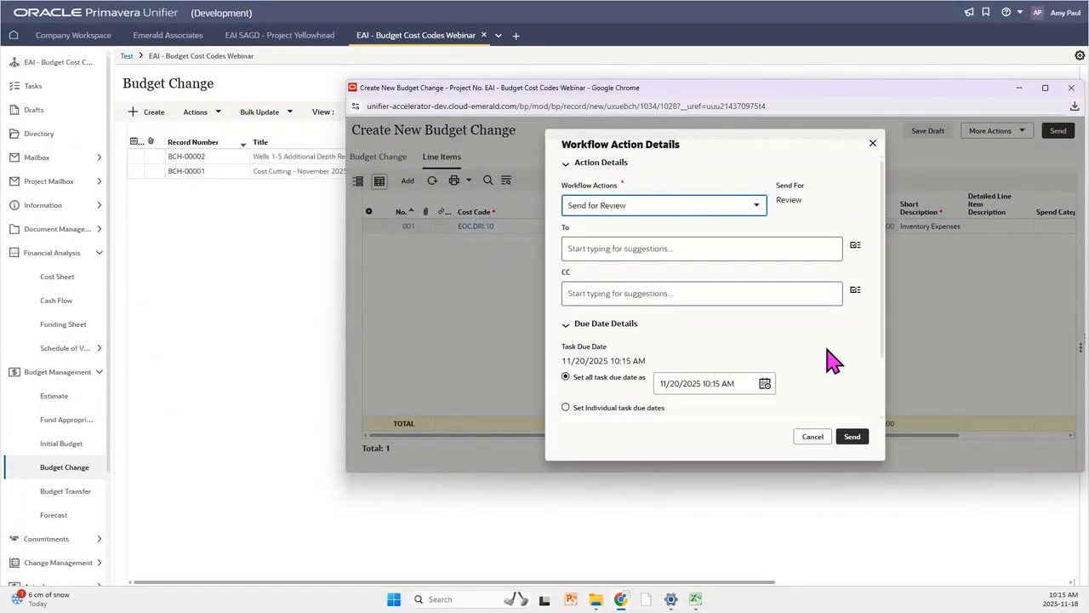
click(856, 250)
click(426, 212)
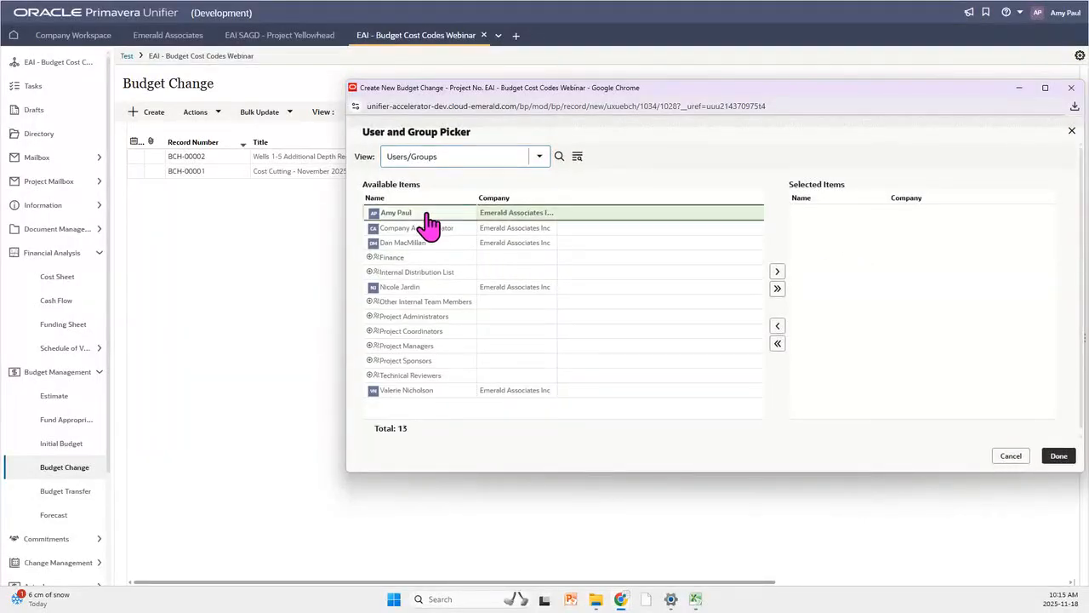
click(777, 272)
click(1054, 457)
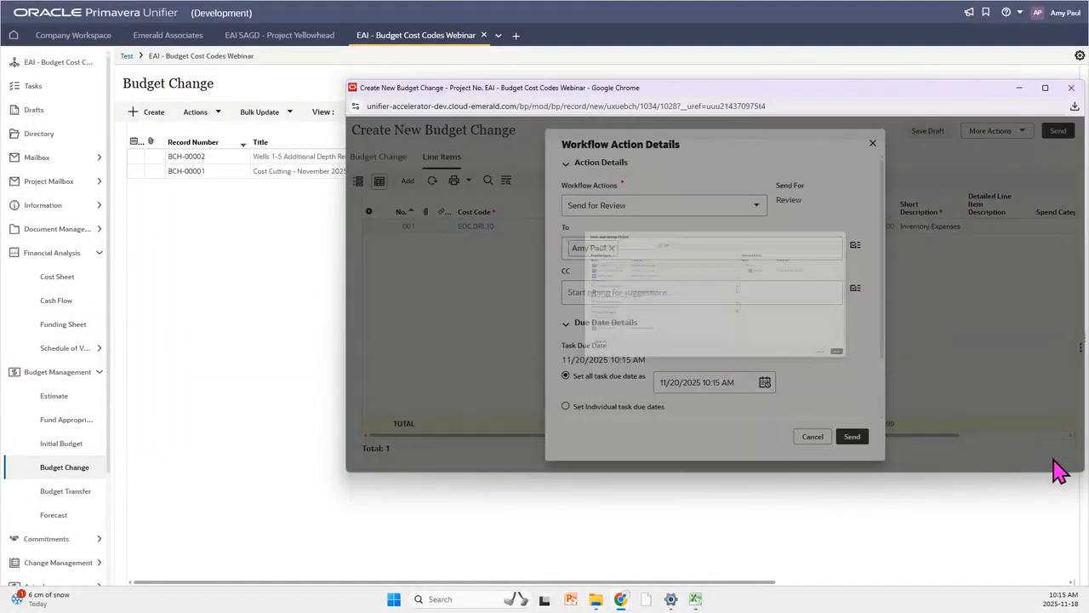
click(851, 437)
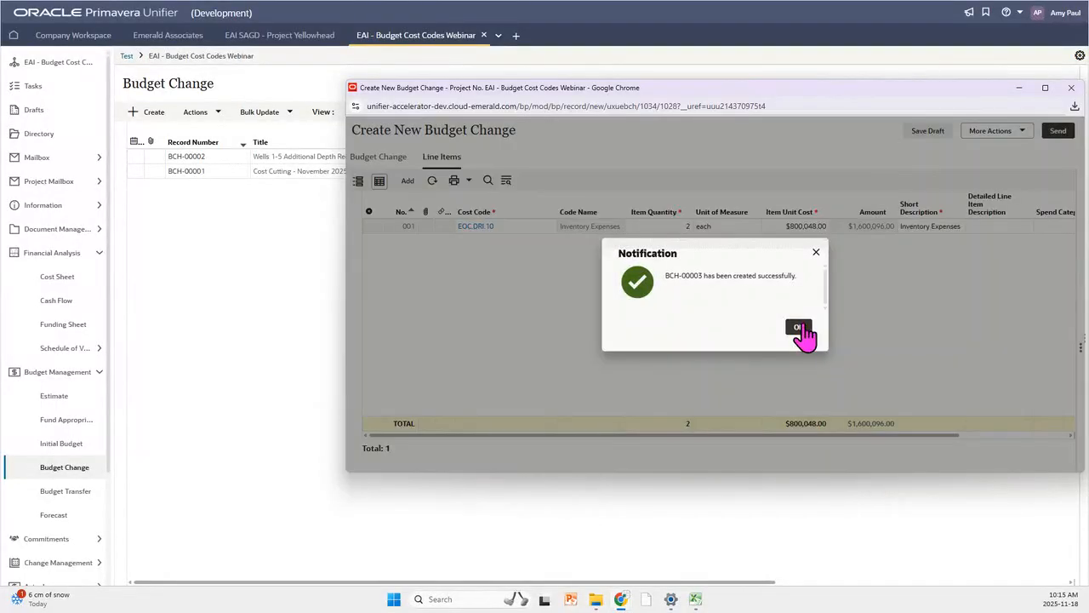
click(800, 330)
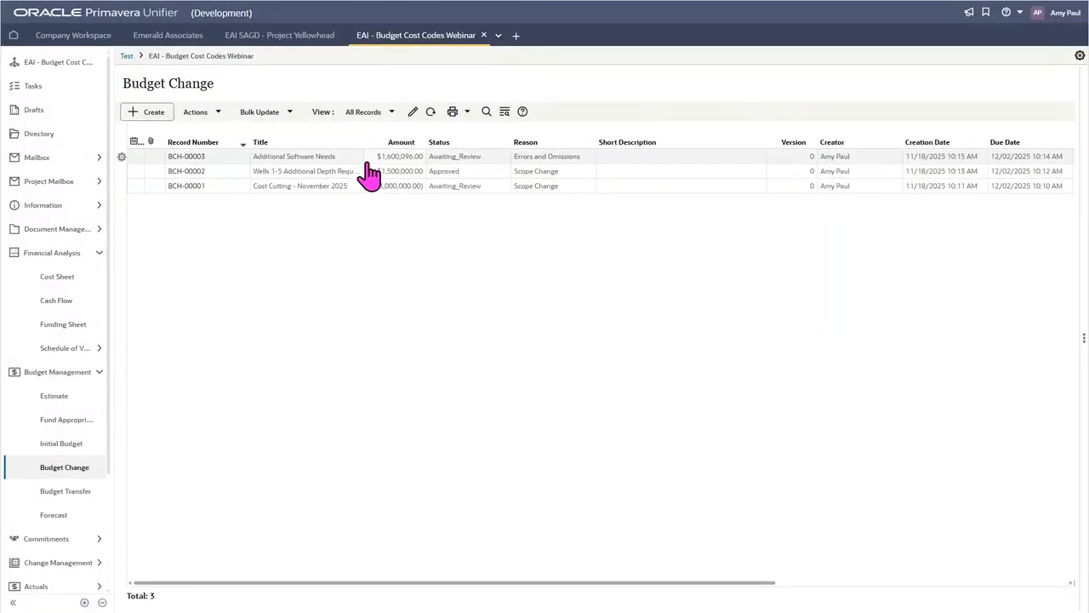
Step: Open the "Additional Software Needs" Budget Change, accept its review task and submit it with the workflow action Reject
double_click(367, 161)
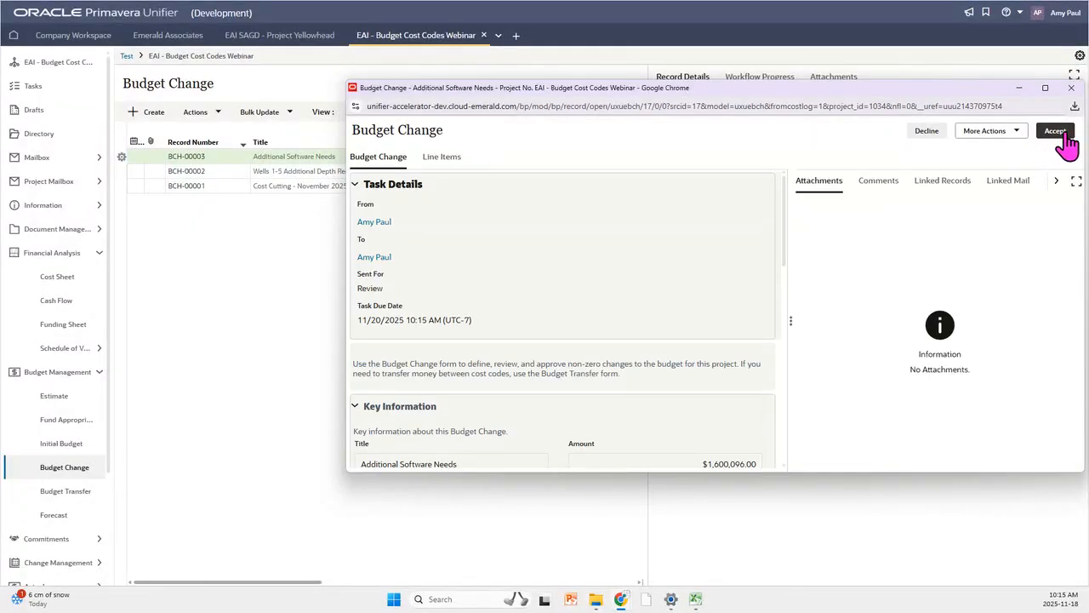
click(1063, 136)
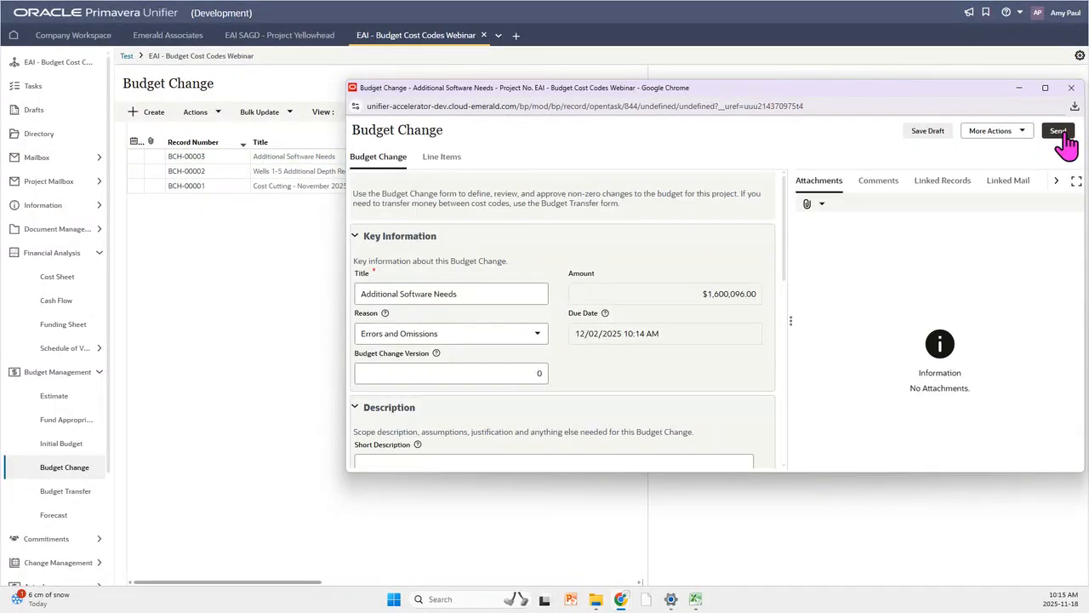
click(1060, 132)
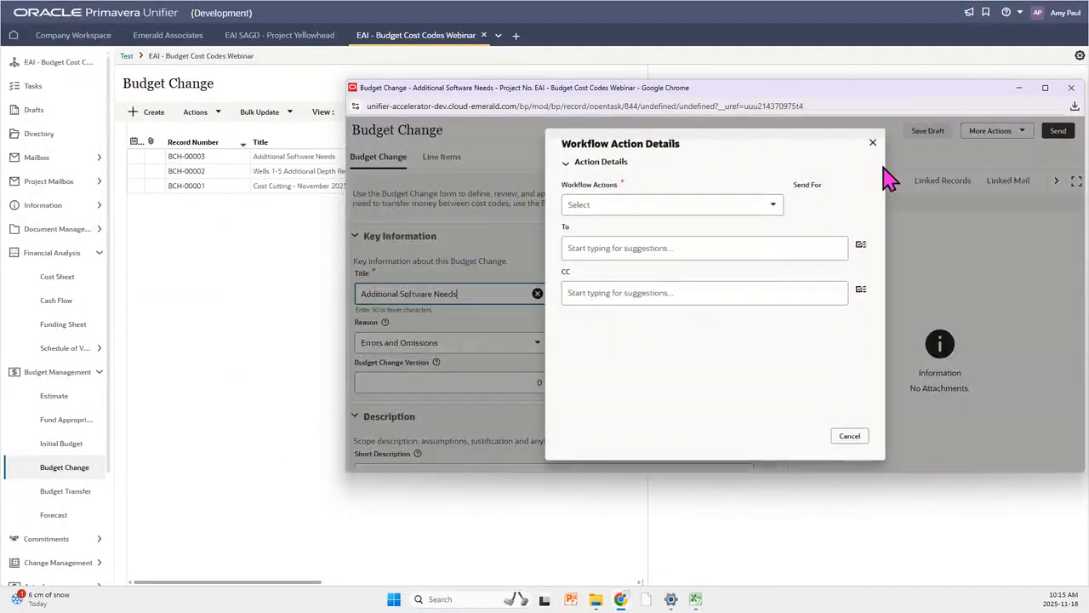
click(671, 208)
click(598, 290)
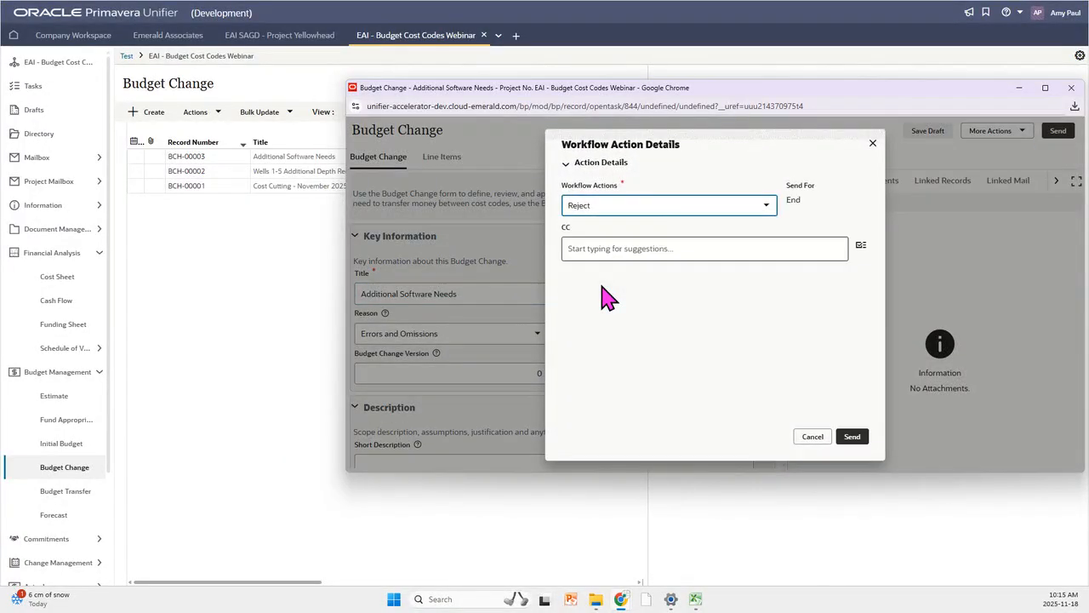
click(851, 438)
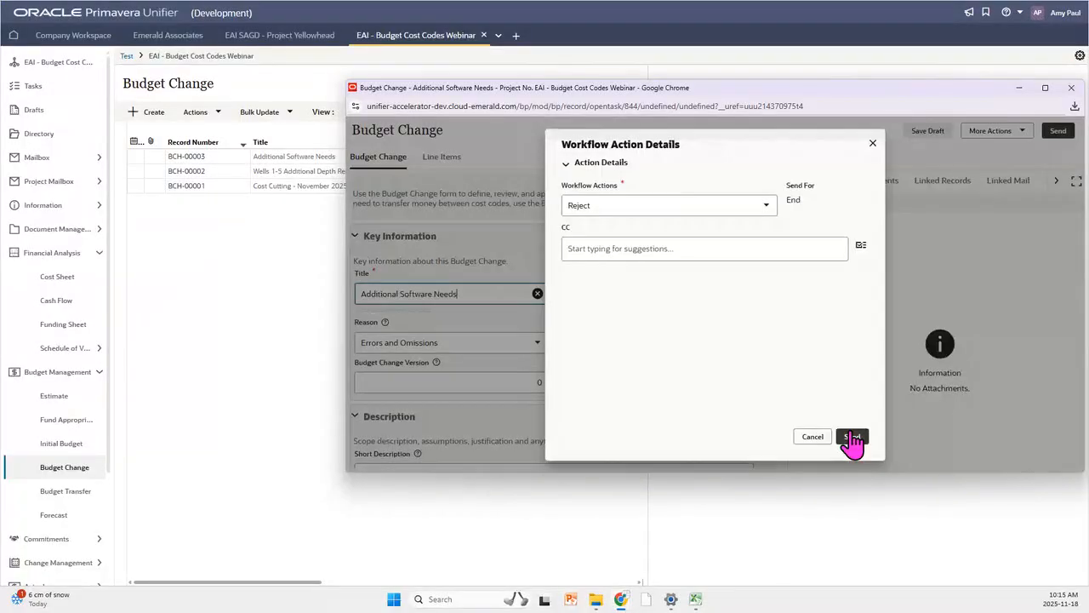
click(287, 158)
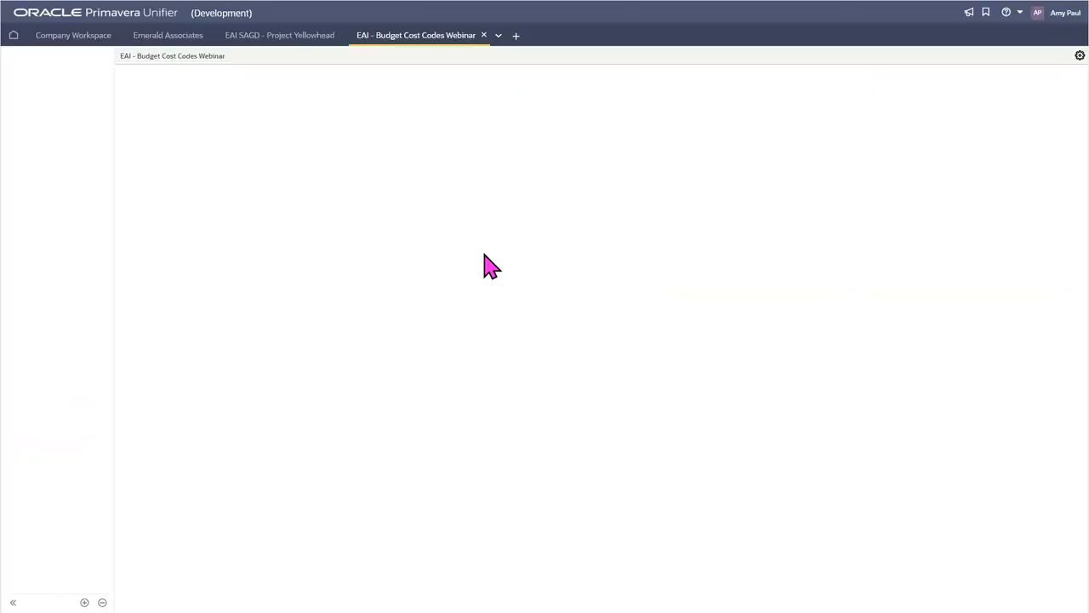
Step: Open the Project Cost Sheet to examine the pending and approved budget change columns and the revised budget
click(52, 253)
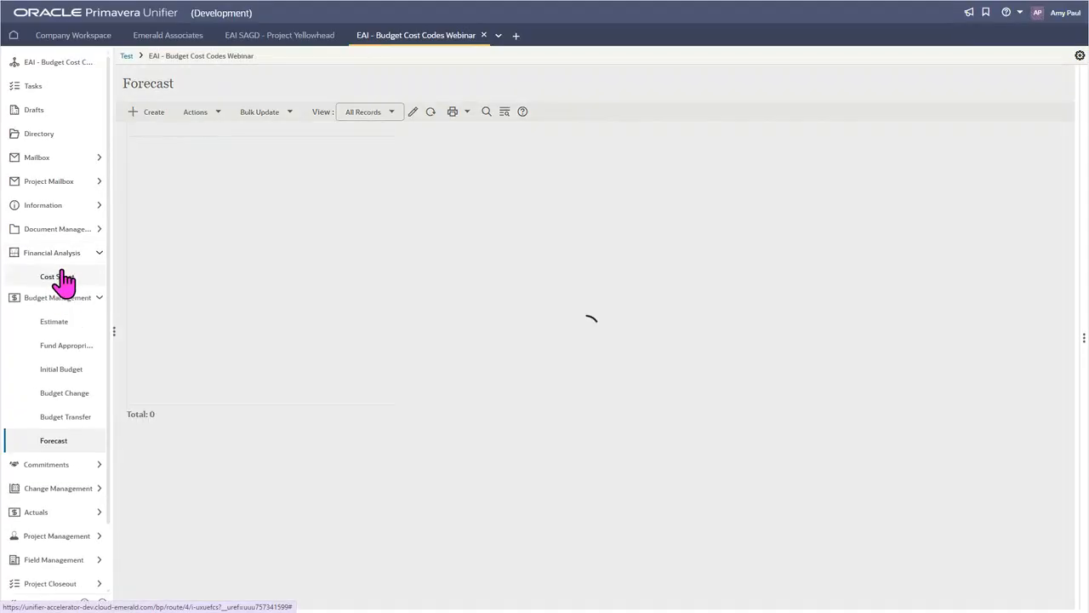
click(58, 279)
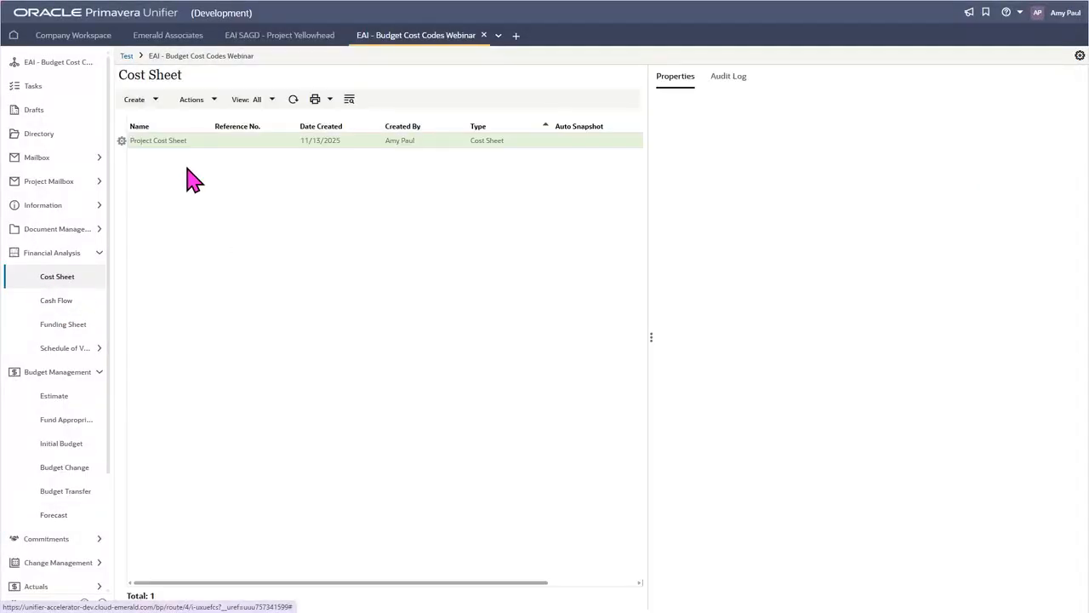
double_click(203, 143)
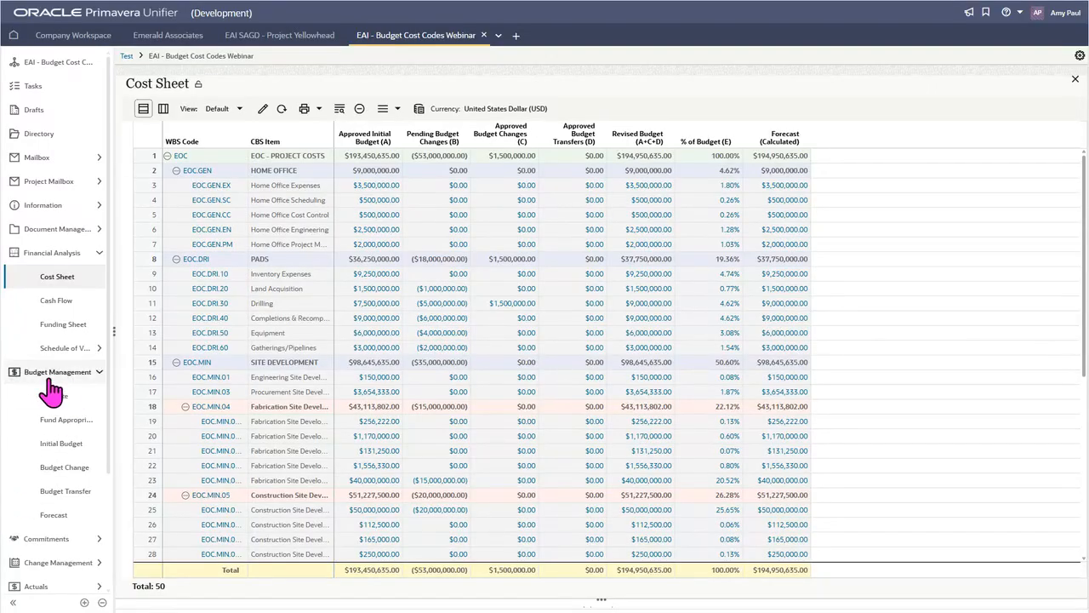
Step: Create a Budget Transfer record titled "Transfer From 5 Wells into the Facility Expansion" with the reason Scope Change
click(71, 492)
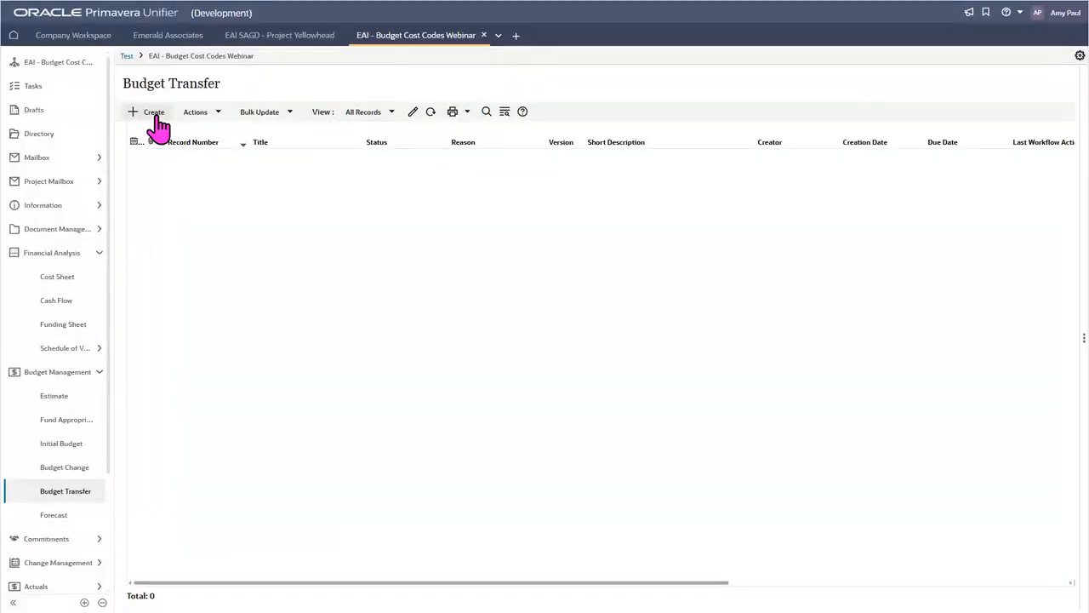
click(155, 118)
click(416, 305)
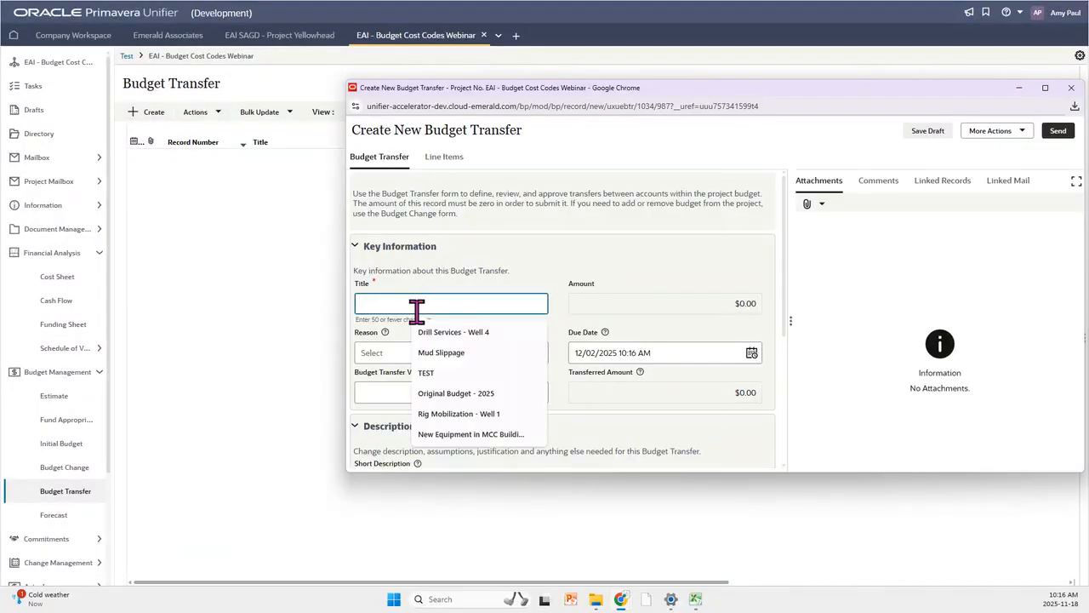
text(Transfer From 5 Wells)
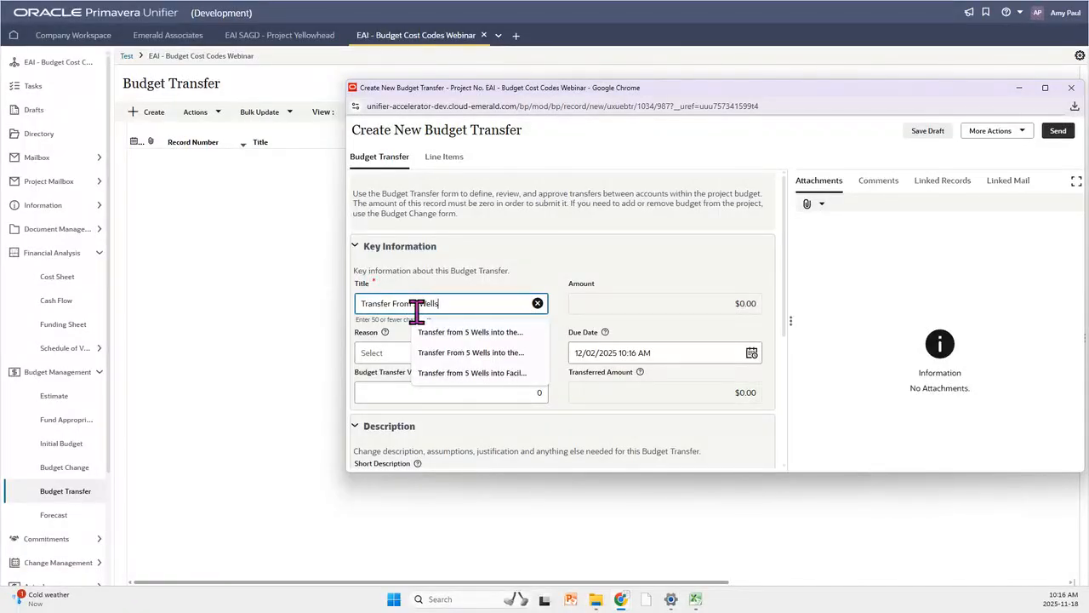
text( into the Facili)
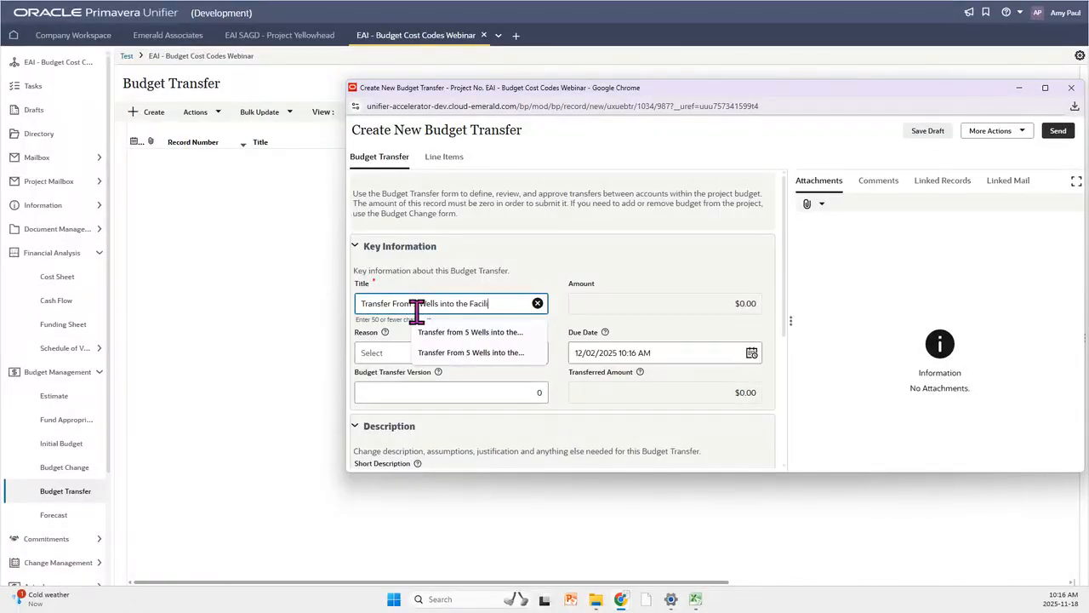
text(ty Expansion)
click(575, 268)
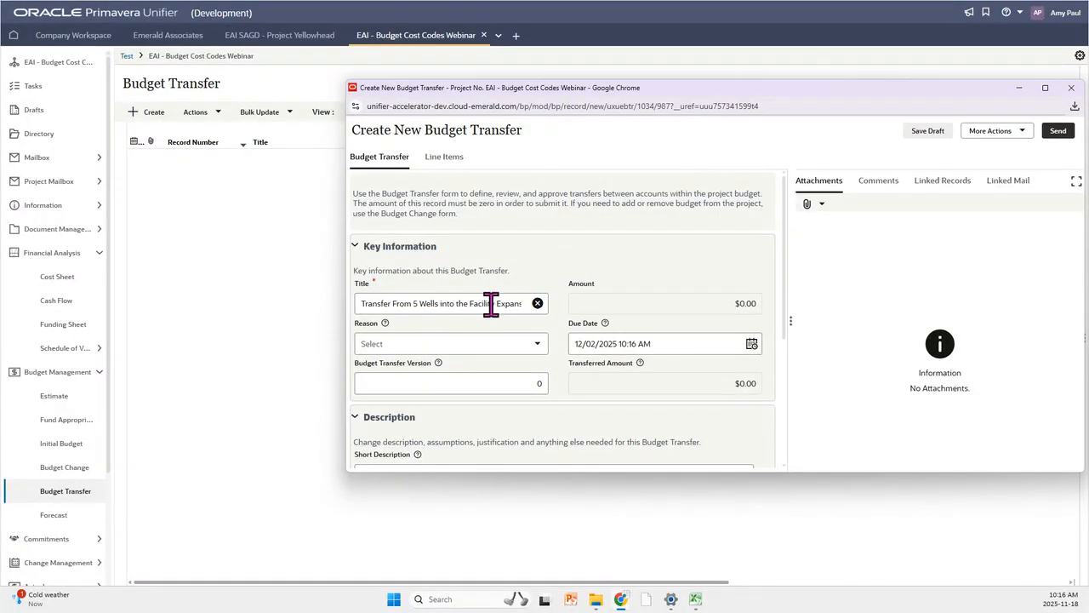
click(460, 344)
click(396, 255)
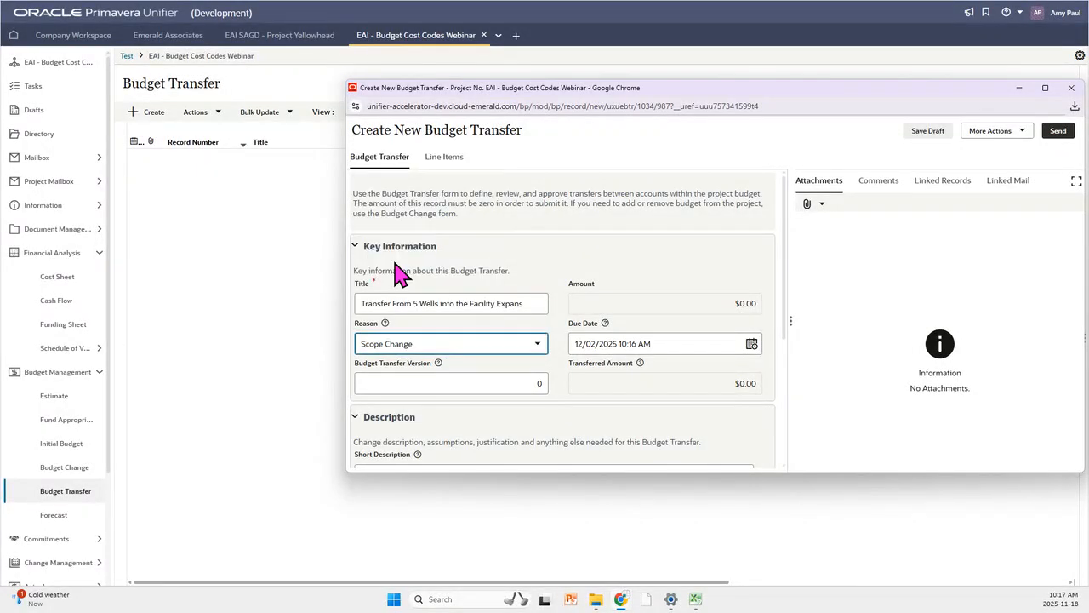
Step: Import the transfer's line items from "E. Budget Transfer Line Items for Import.csv" and widen the line item list
click(437, 163)
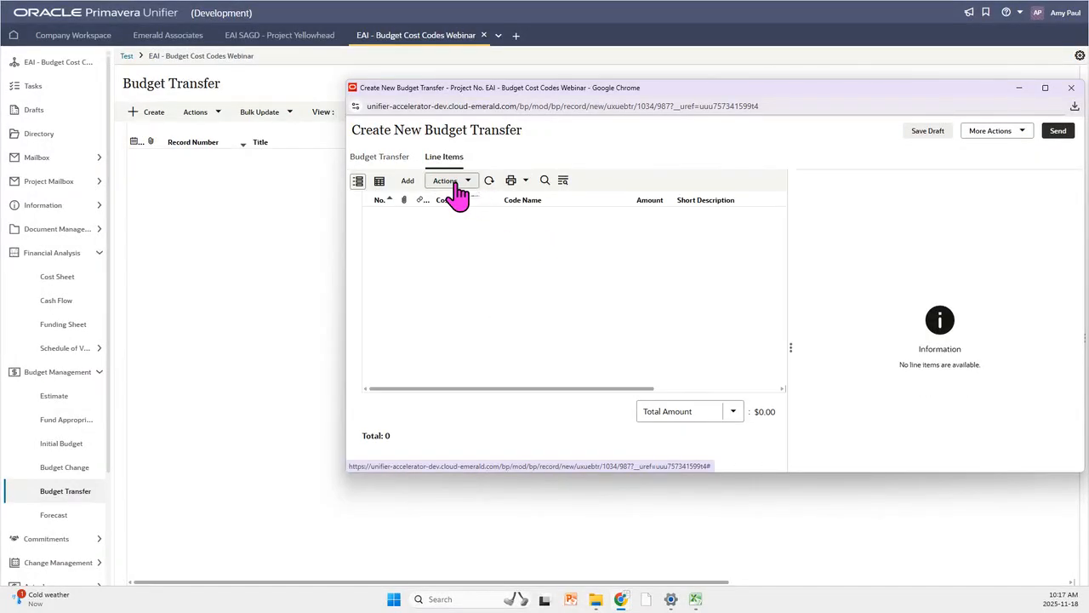
click(451, 183)
mouse_move(465, 208)
click(540, 208)
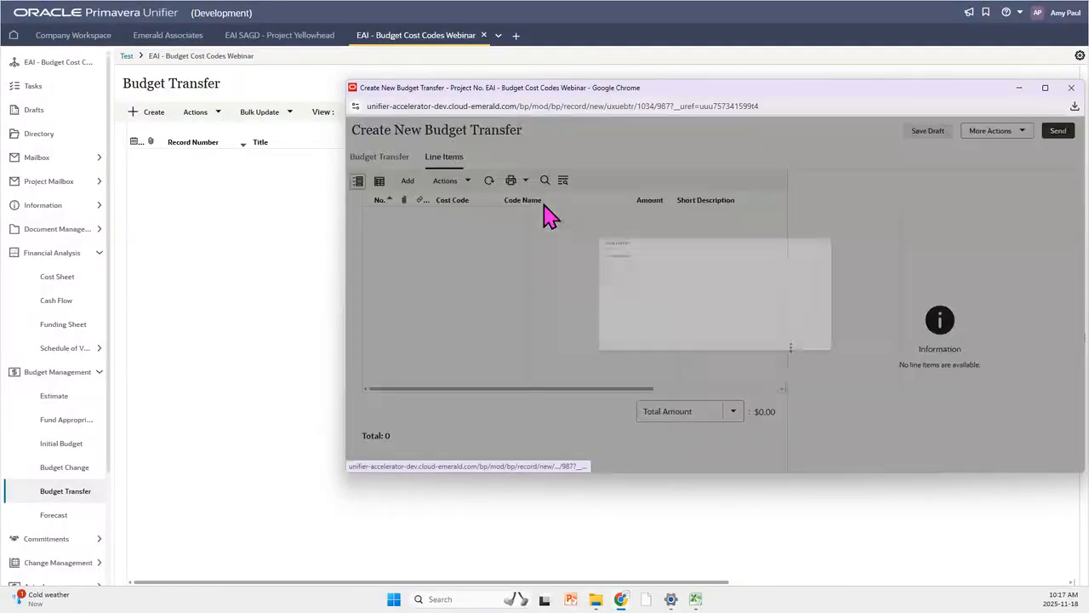
click(494, 202)
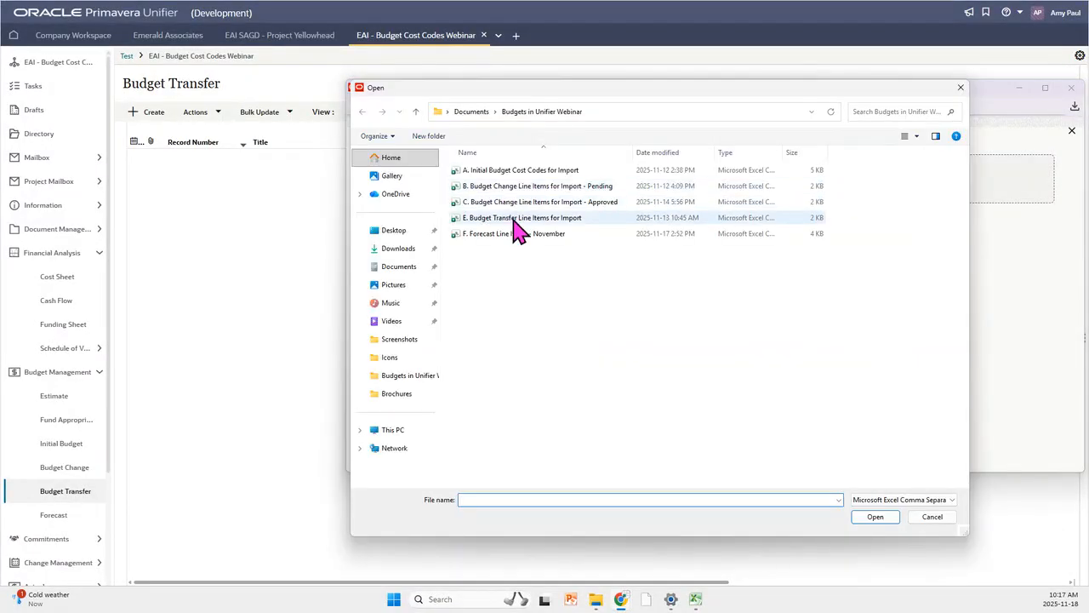
click(514, 218)
click(893, 515)
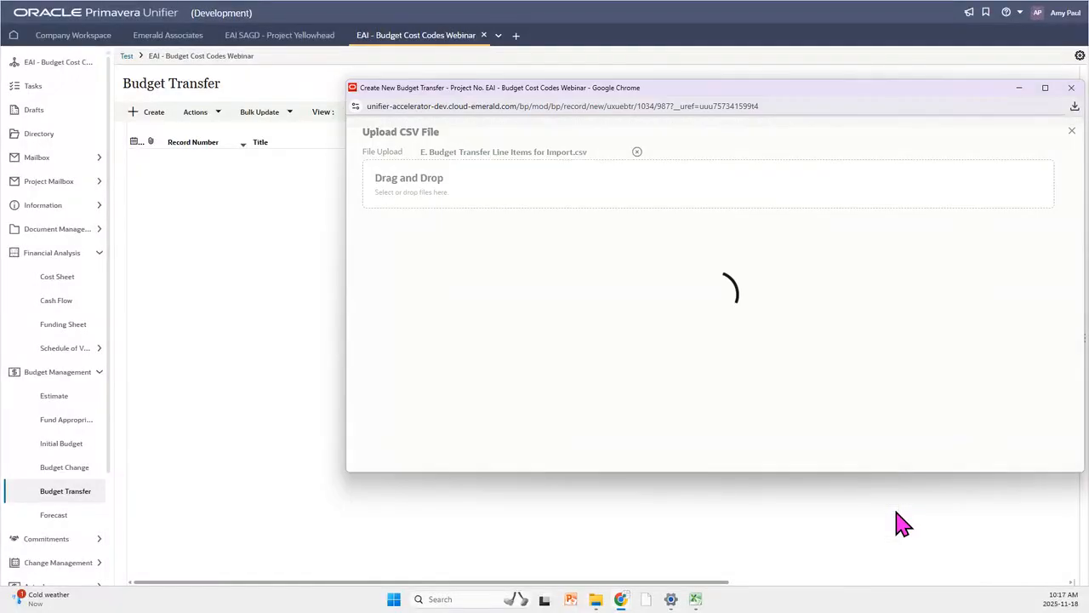
click(1040, 447)
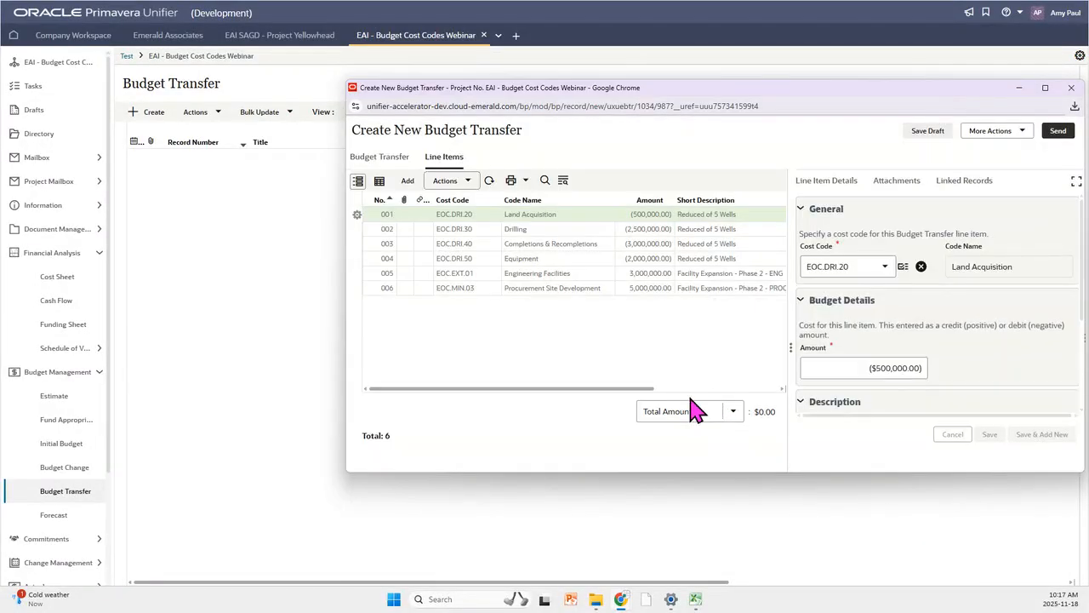
drag(790, 297, 914, 286)
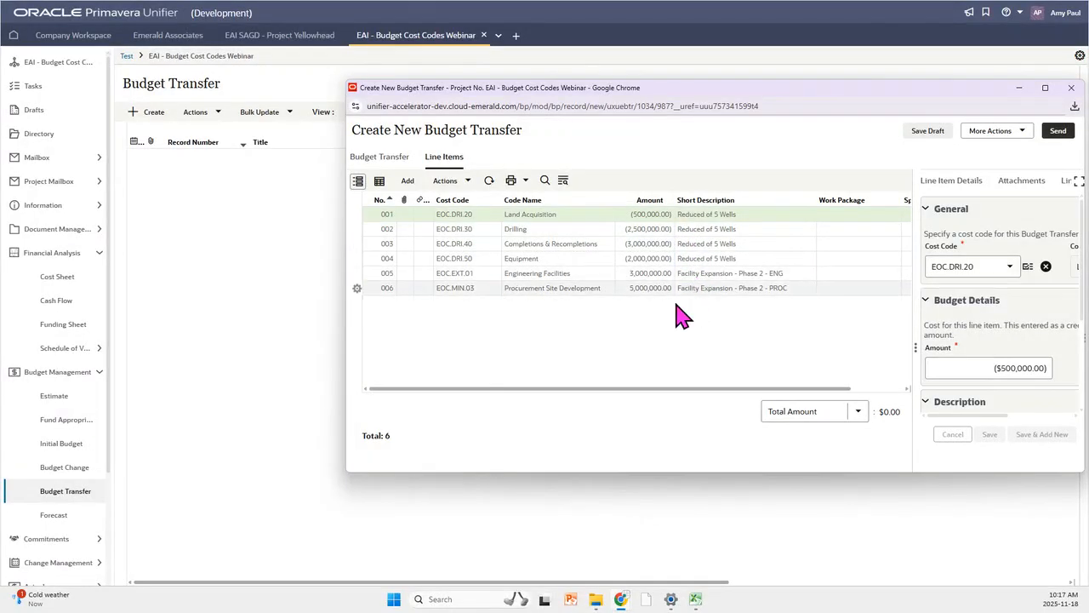
Step: Check the transfer's amounts on its main form and submit the record with the workflow action Approve without Review
click(374, 160)
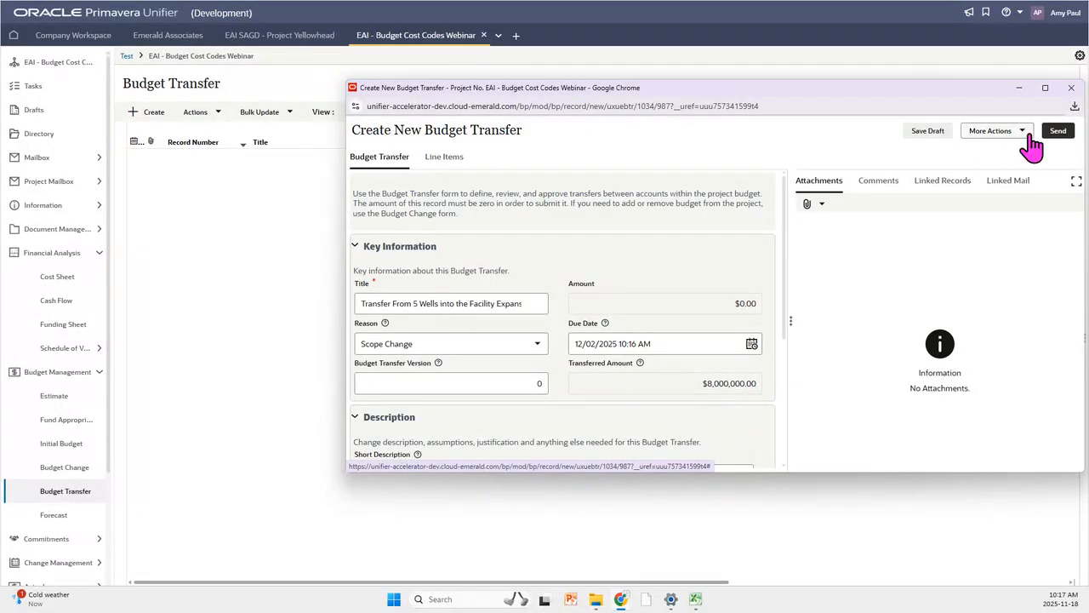
click(1058, 130)
click(671, 206)
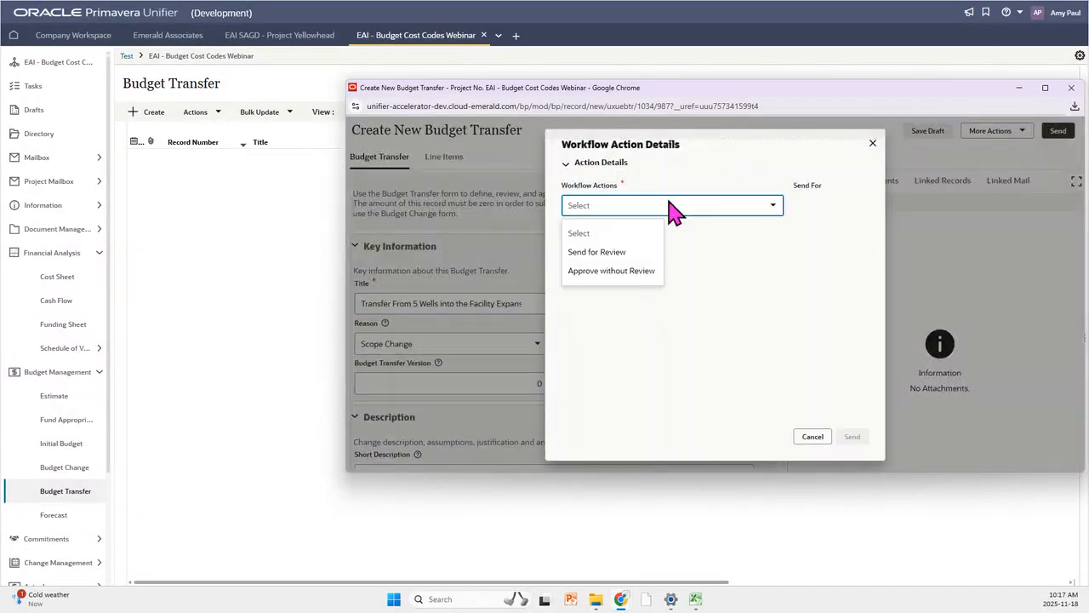
click(648, 274)
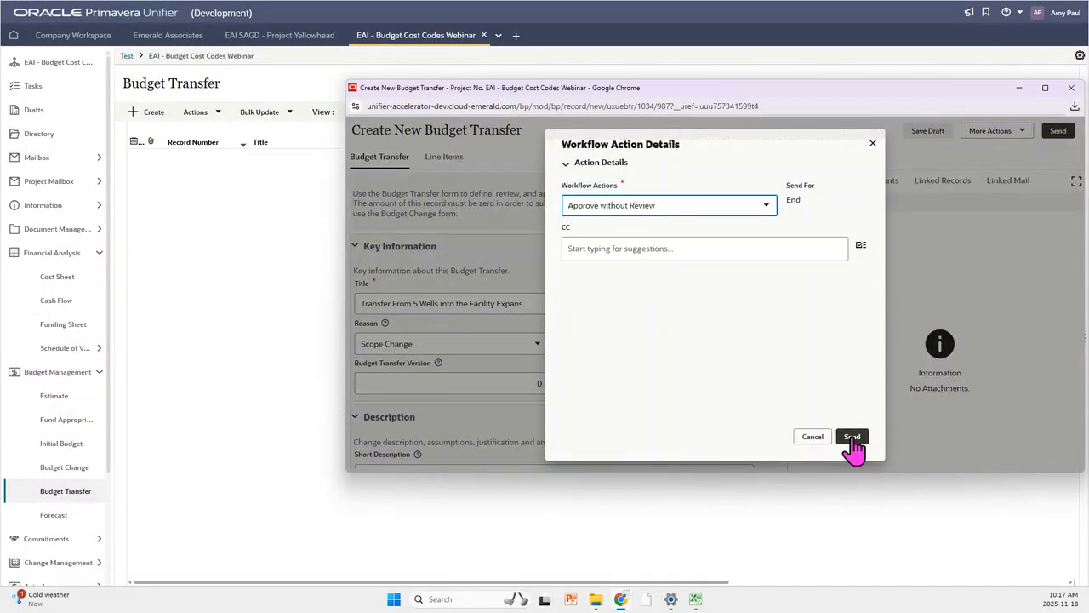
click(851, 435)
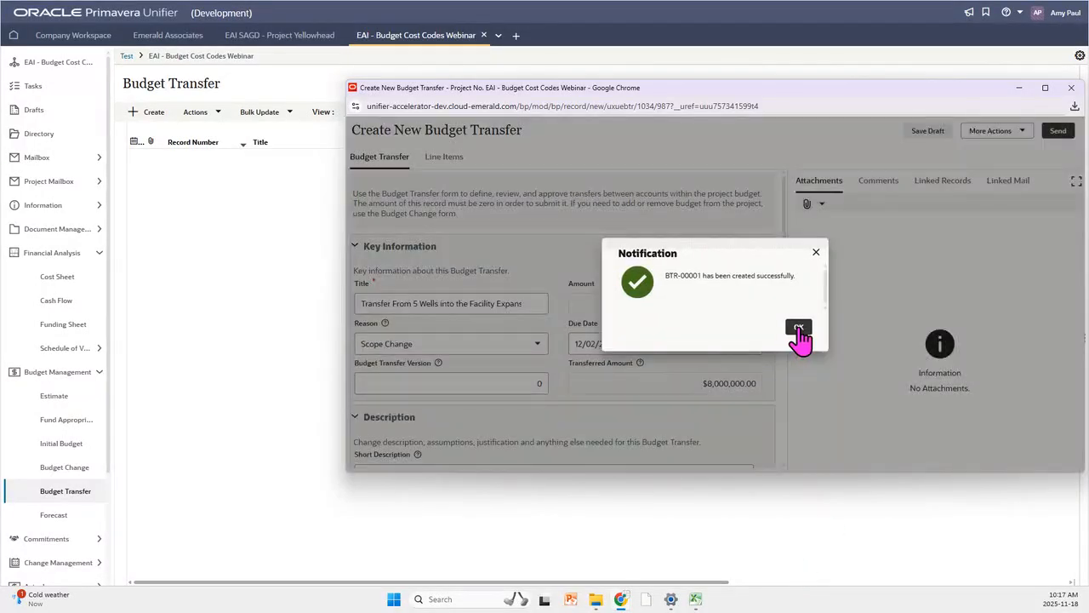
Step: Close the transfer's creation notice and open the Project Cost Sheet to examine the Approved Budget Transfers column across the cost codes
click(798, 329)
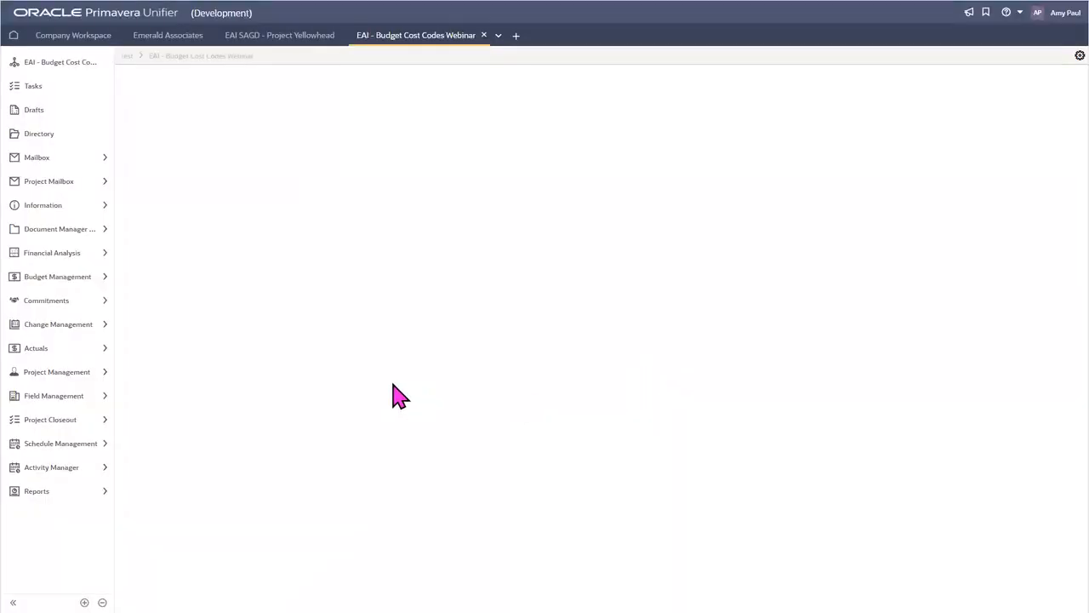
click(53, 255)
click(55, 276)
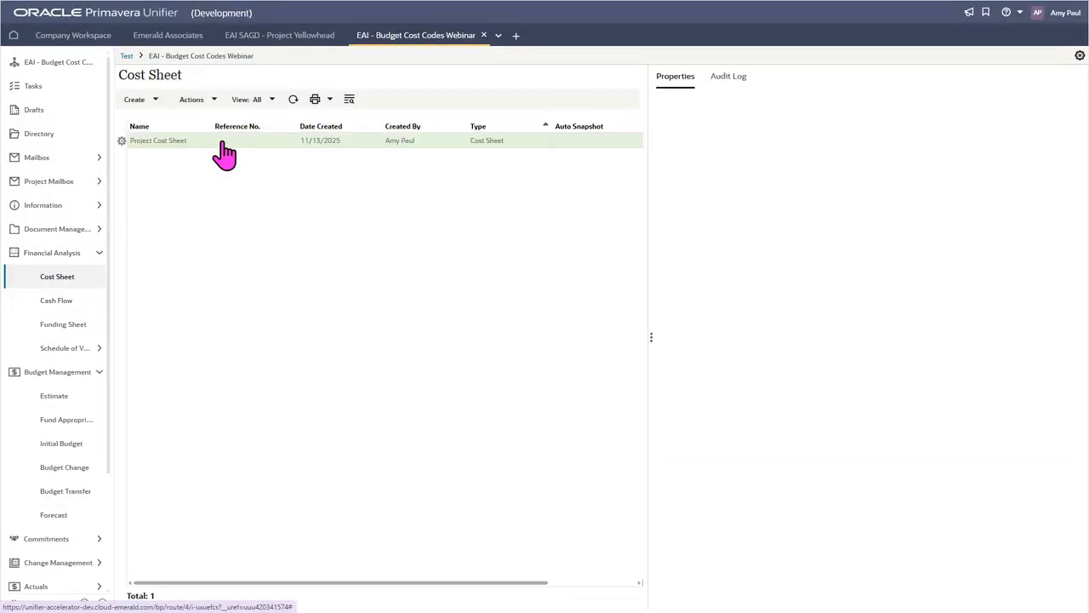
double_click(218, 150)
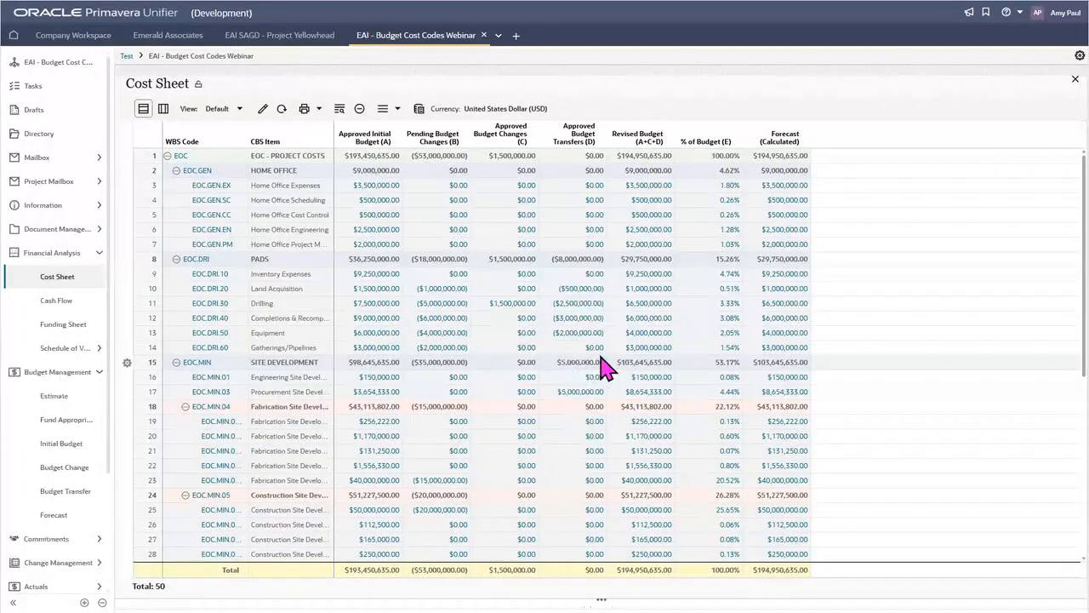
scroll(600, 366, down, 5)
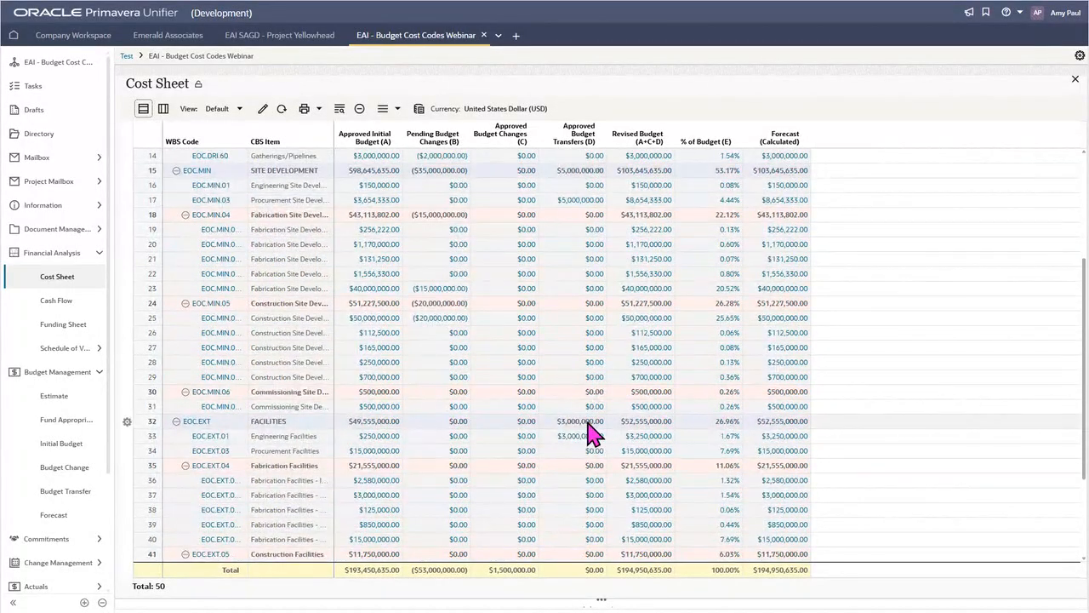
scroll(591, 434, up, 2)
scroll(596, 438, up, 3)
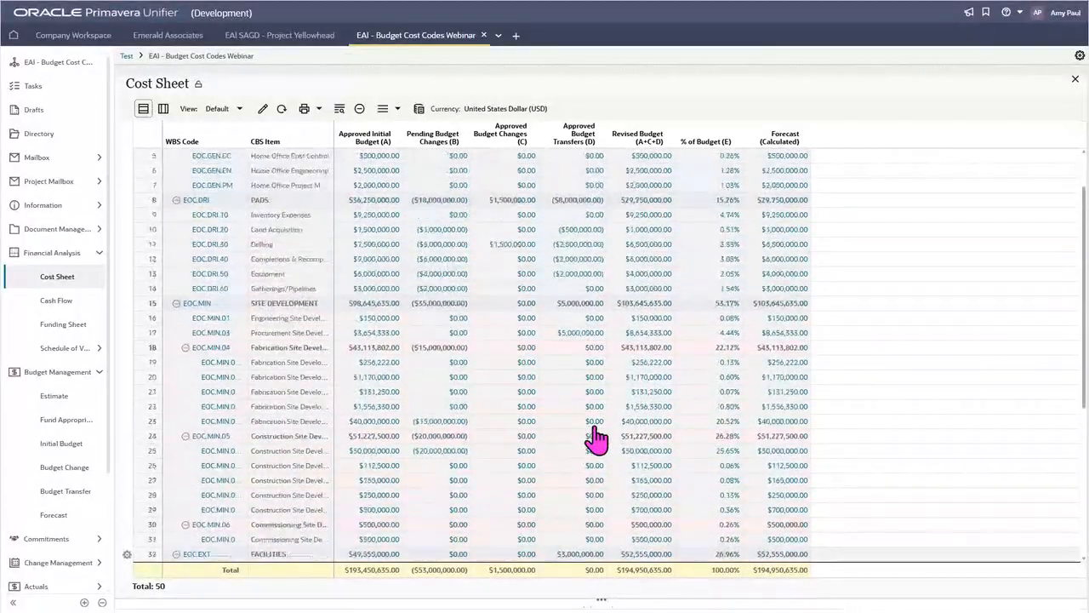
scroll(593, 436, down, 2)
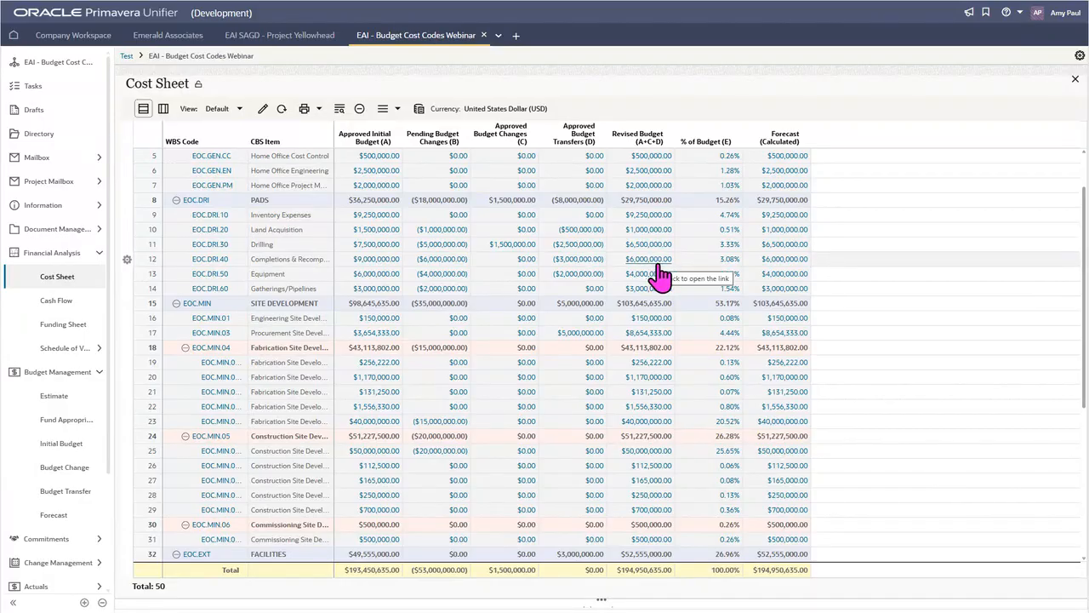
Step: Examine the Revised Budget, % of Budget and calculated Forecast columns of the cost sheet
scroll(659, 274, down, 1)
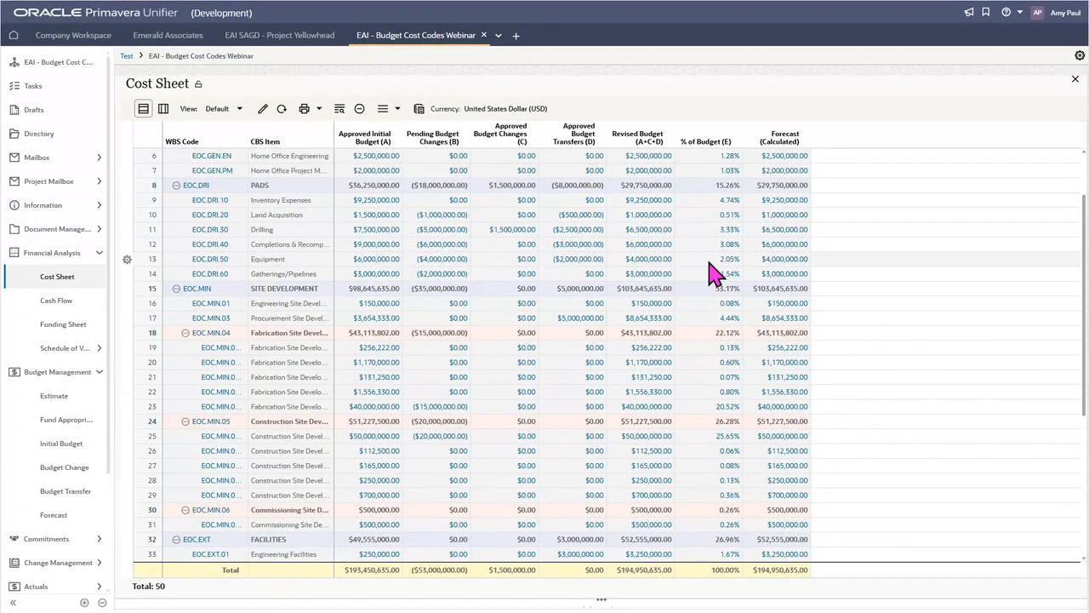
mouse_move(715, 155)
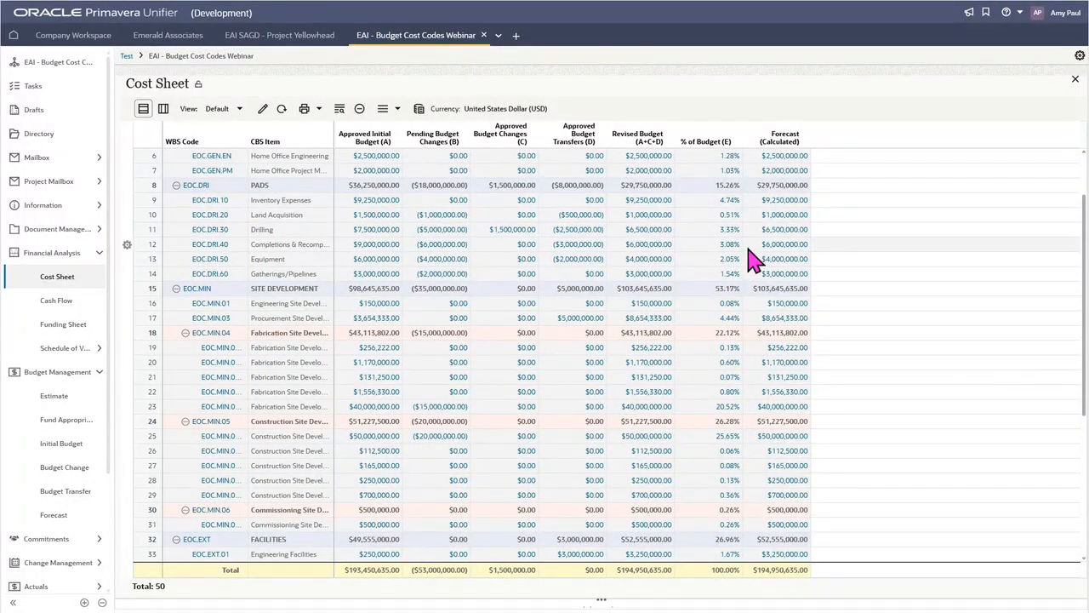
scroll(766, 293, up, 1)
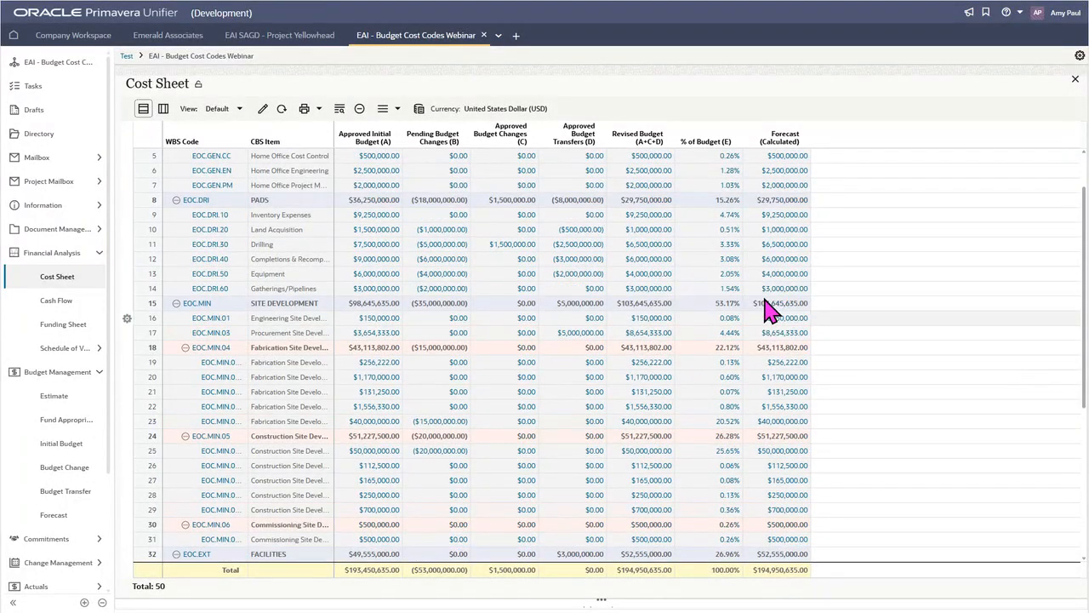
scroll(766, 308, up, 1)
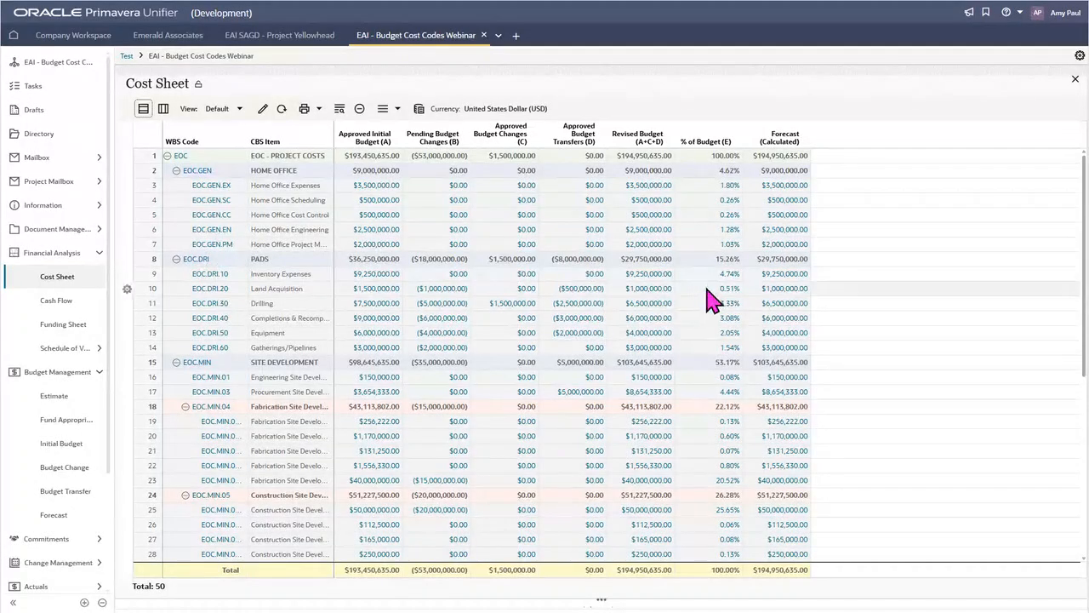
mouse_move(787, 151)
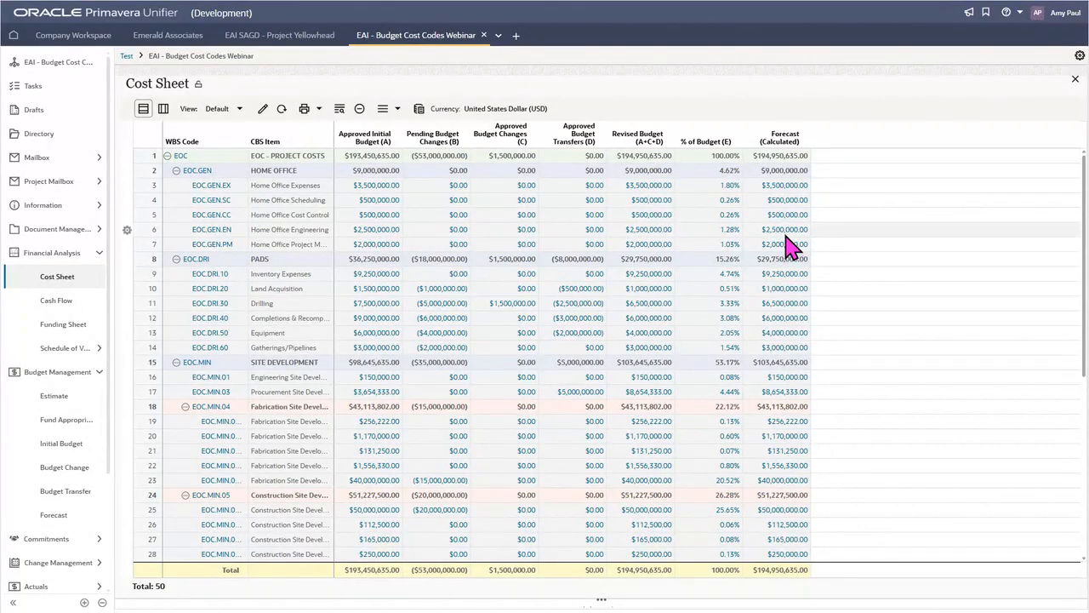
Step: Open the forecast record "PM Forecast - 2025-10" and review its key information and short description
scroll(73, 450, down, 1)
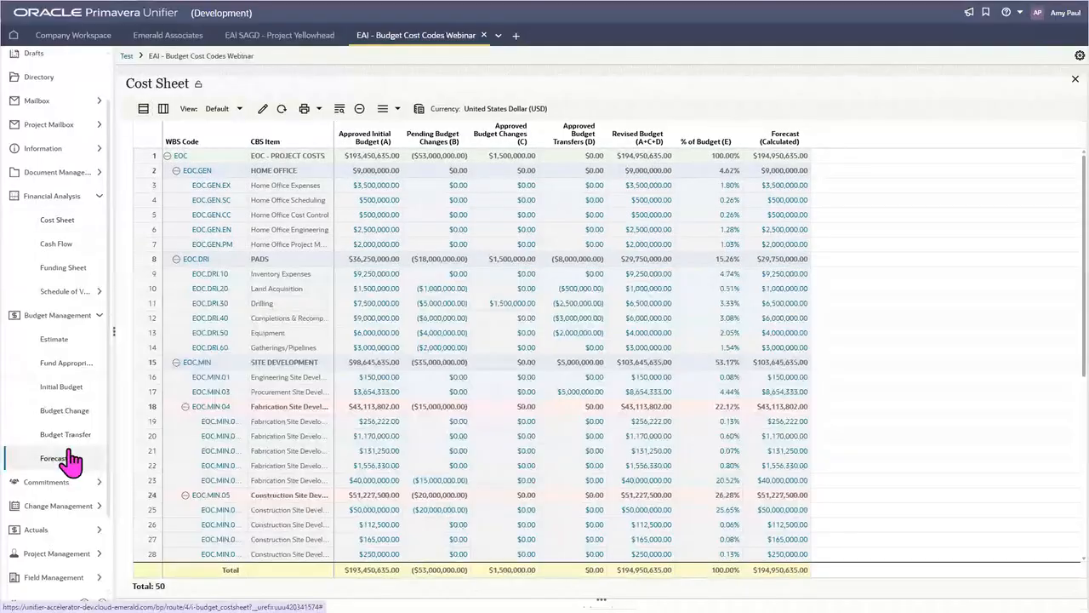
click(70, 459)
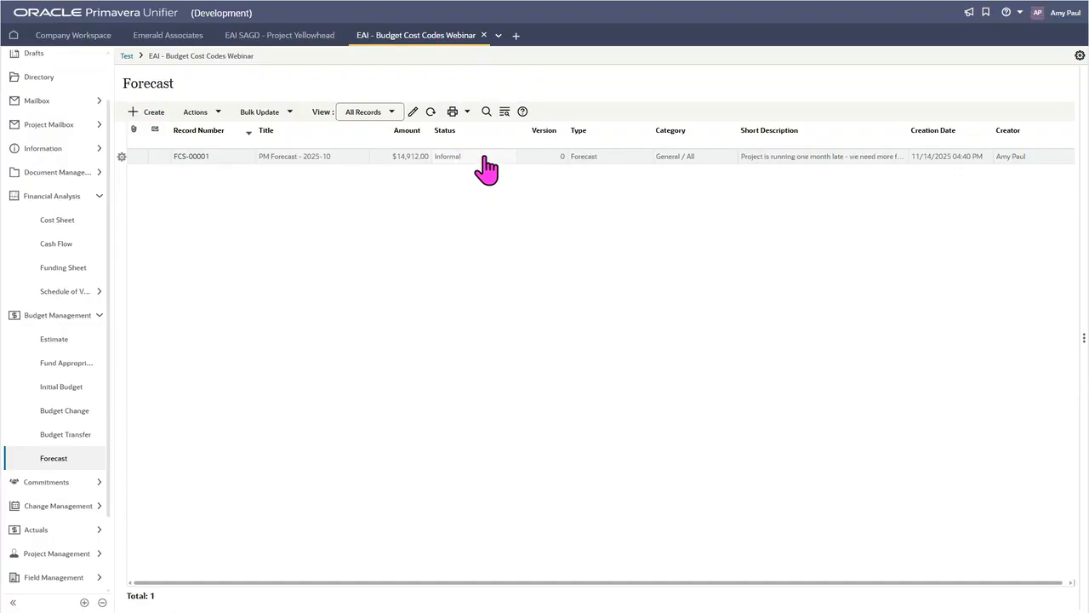
click(347, 162)
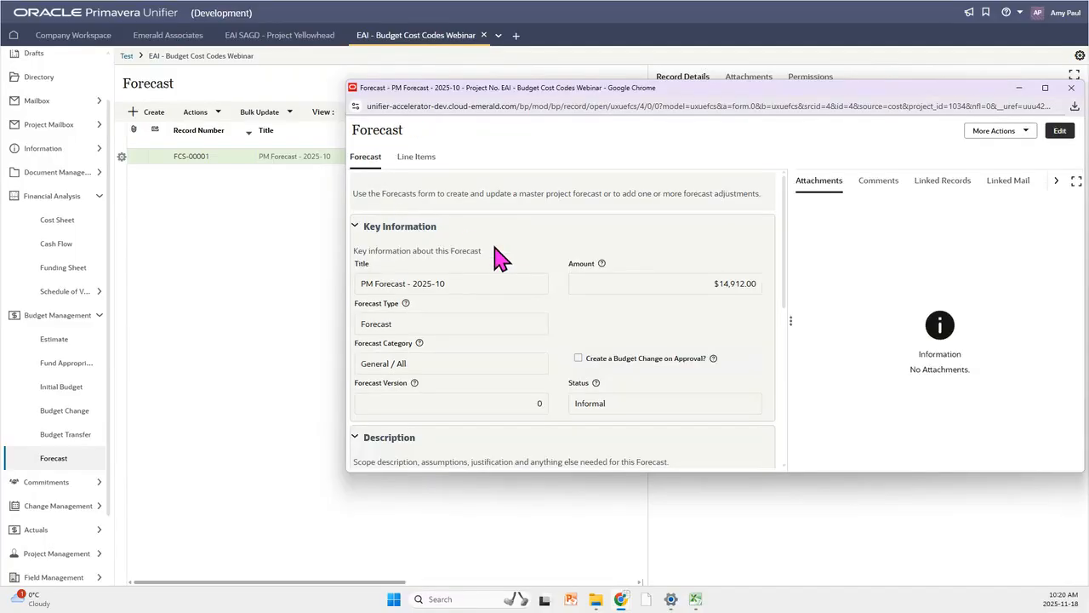
scroll(498, 258, down, 1)
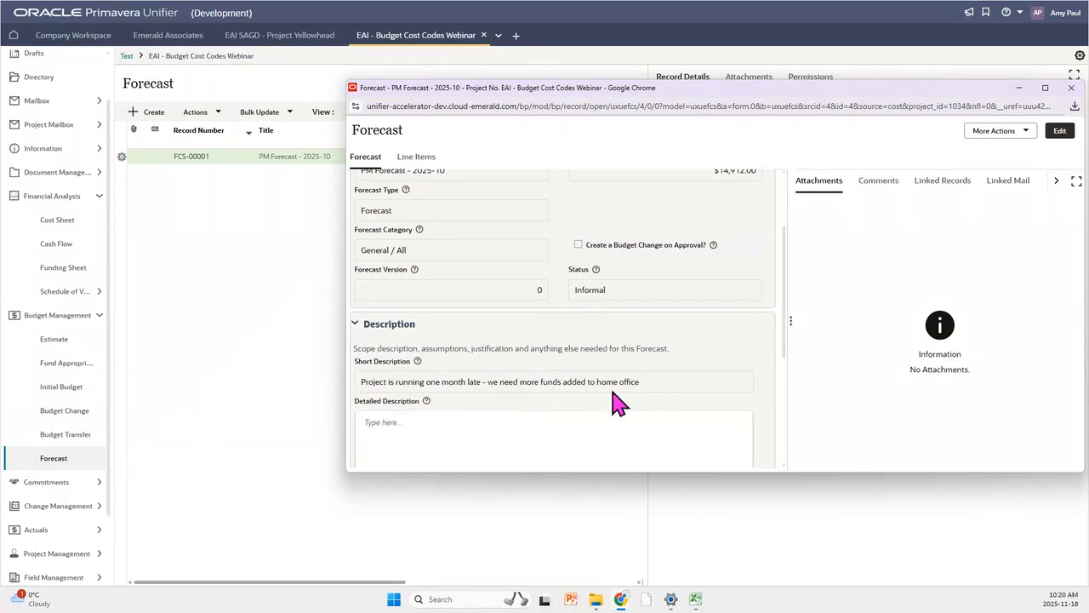
scroll(644, 400, up, 1)
scroll(645, 400, up, 2)
Step: Show the forecast's line items in the grid view and widen the Code Name column to read them
click(430, 158)
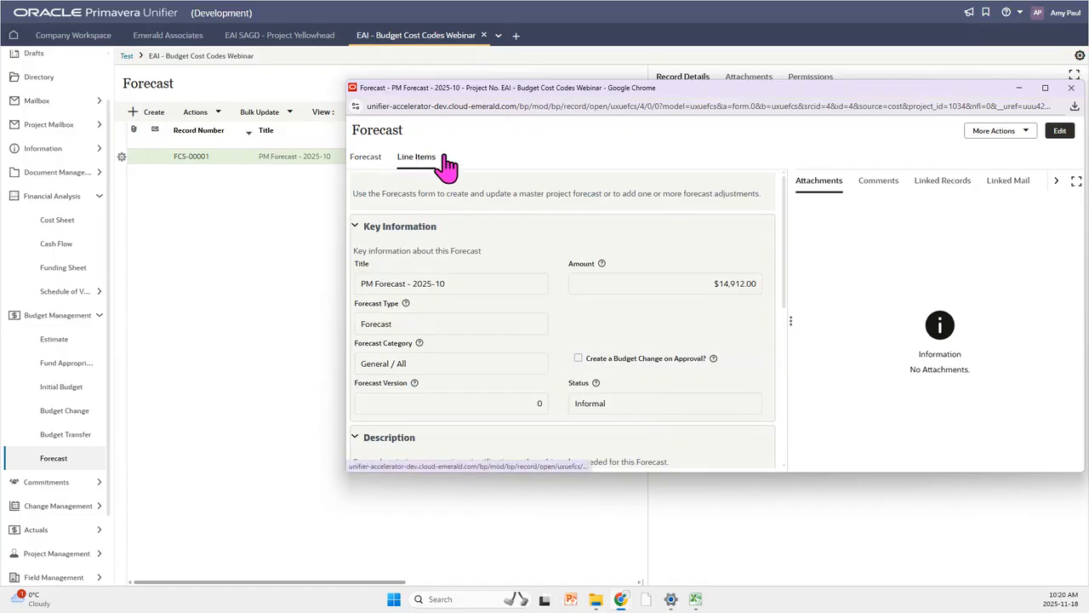
drag(553, 93, 439, 82)
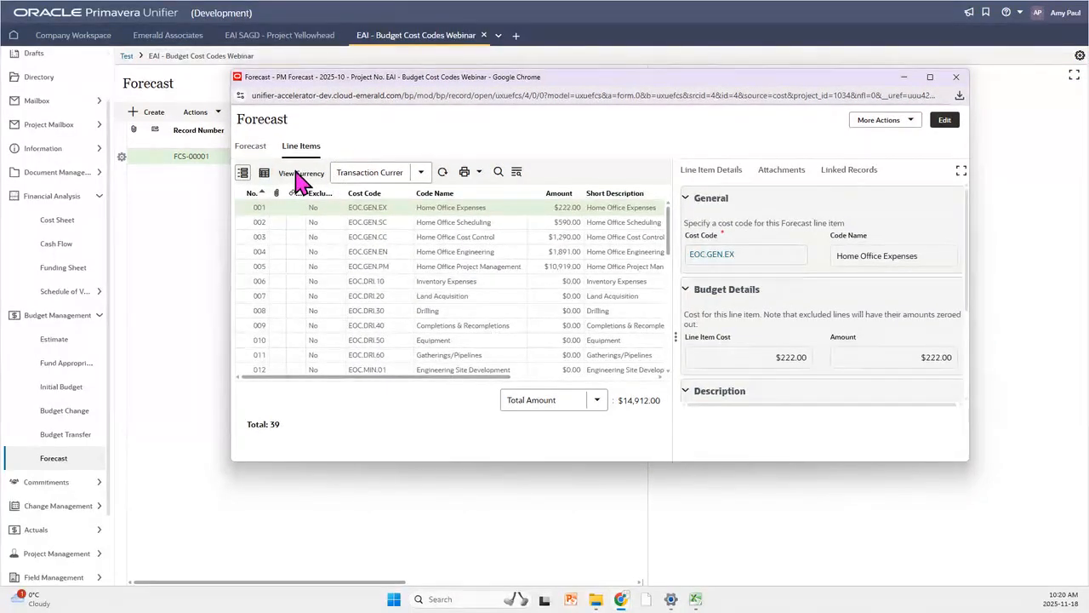
click(264, 173)
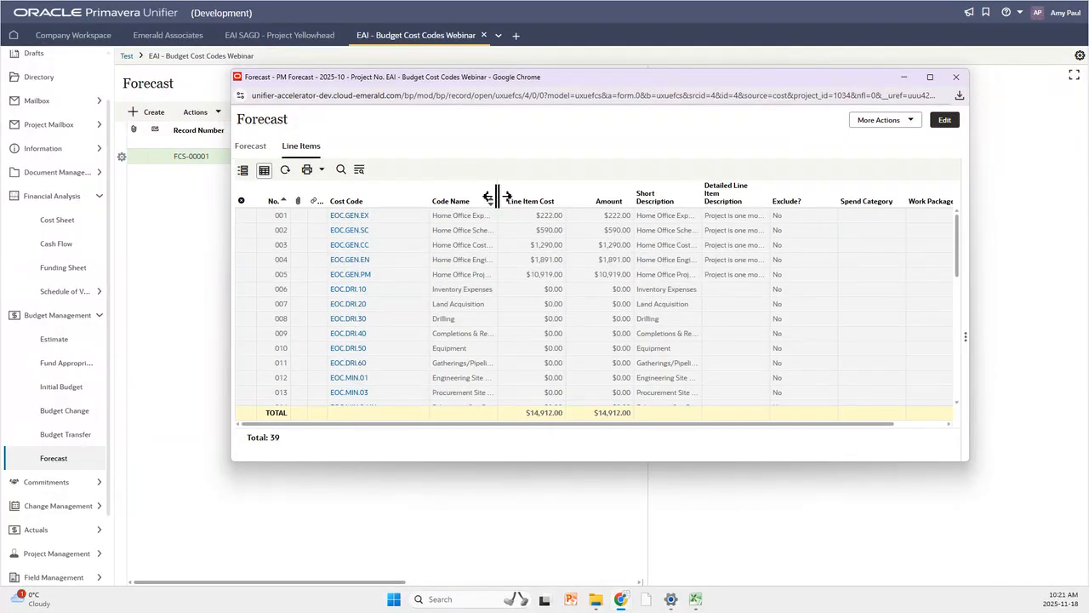
drag(497, 197, 586, 194)
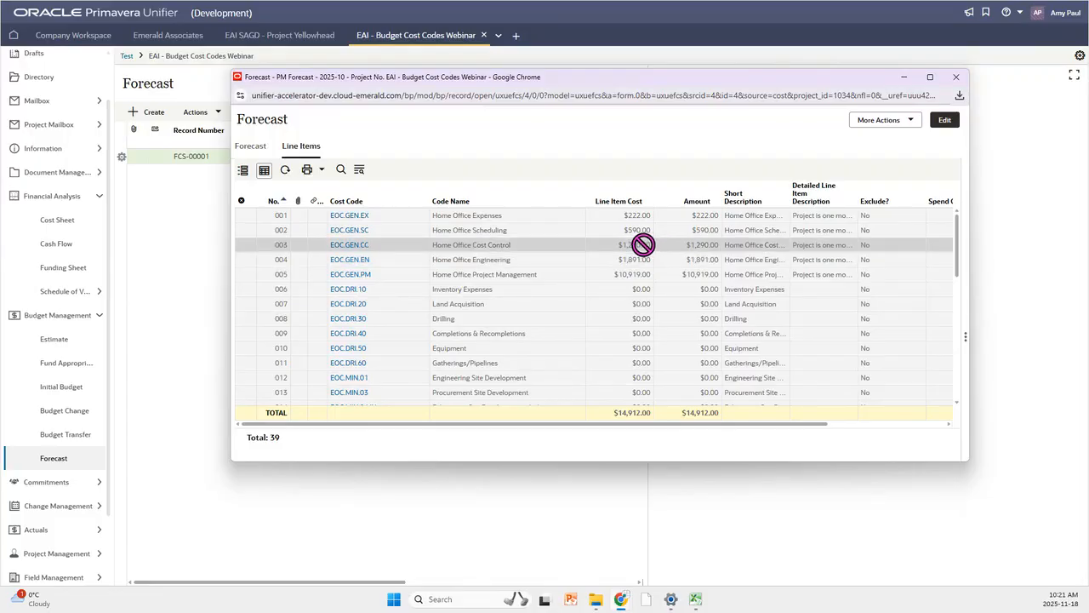
Step: Edit the October forecast record, set its status to Discarded and submit it
click(251, 146)
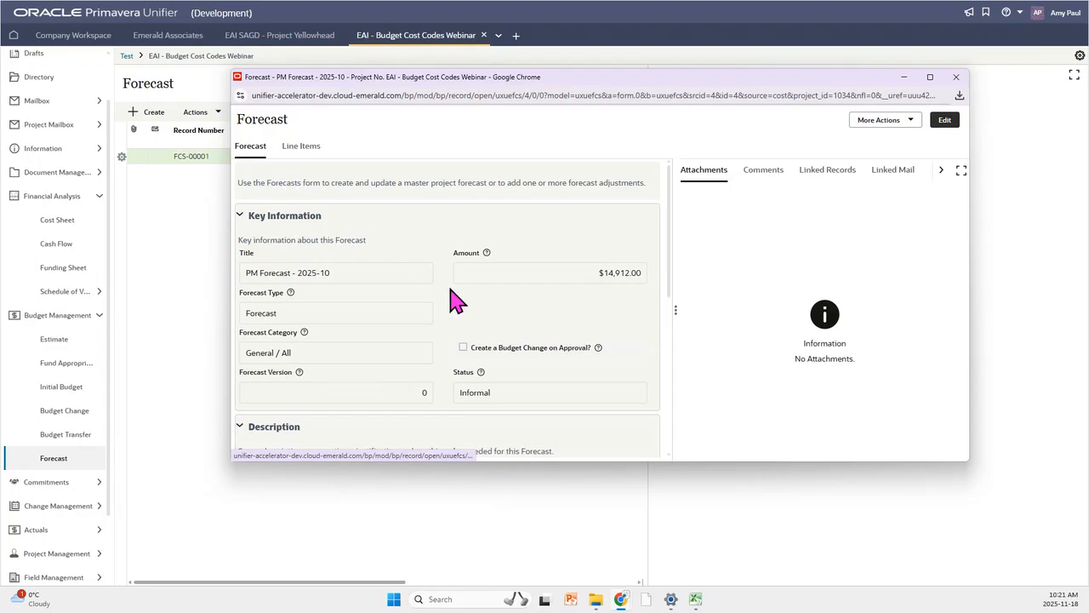
click(942, 121)
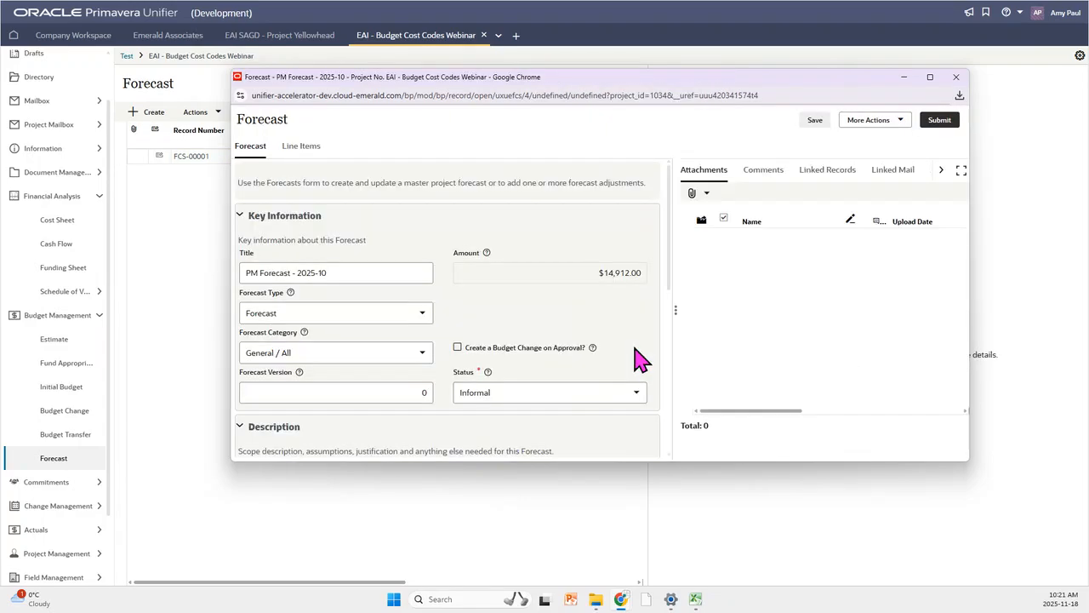
click(584, 393)
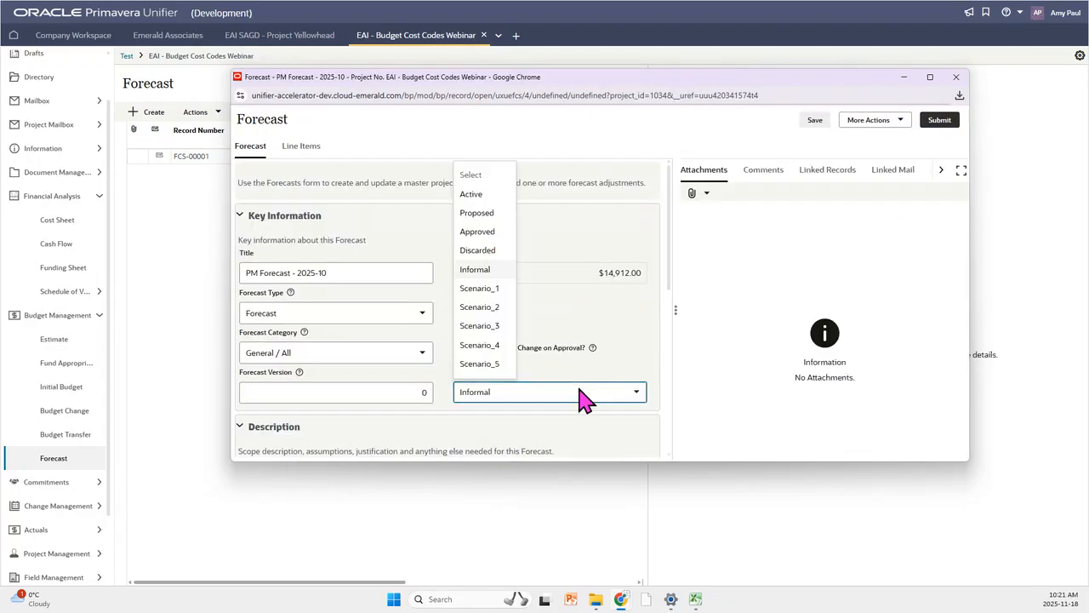
click(494, 251)
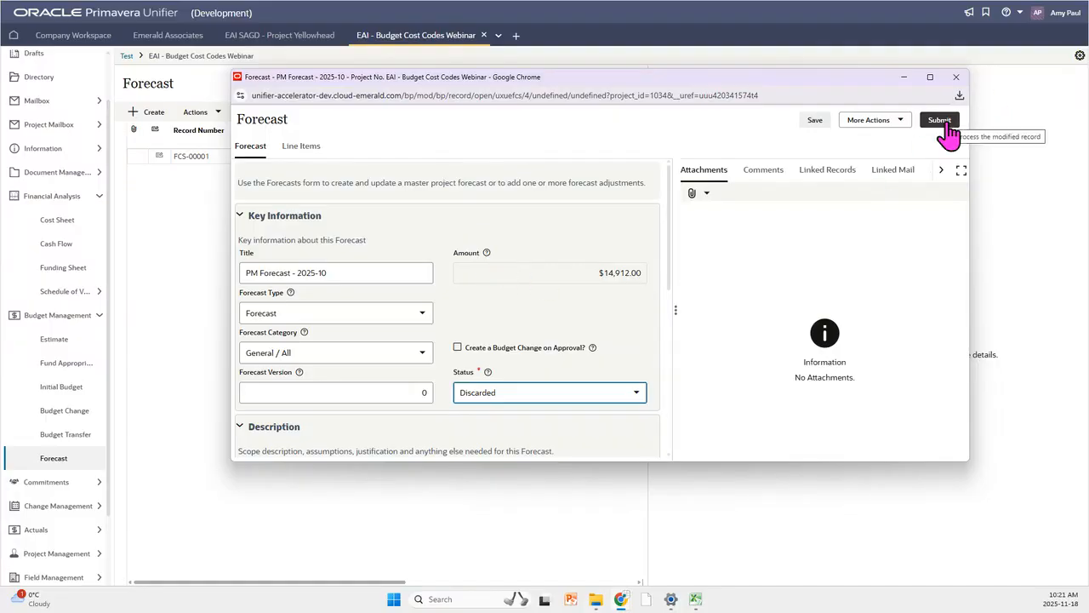
click(943, 120)
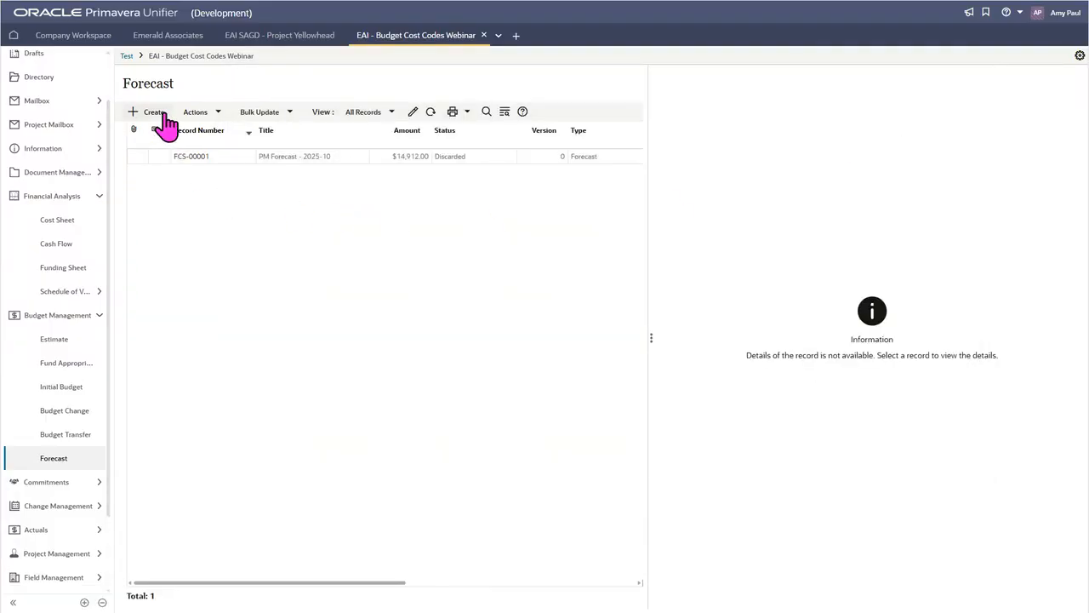
Step: Create a forecast record titled "PM Forecast - 2025-11" with the forecast type Forecast and the status Active
click(165, 116)
click(444, 283)
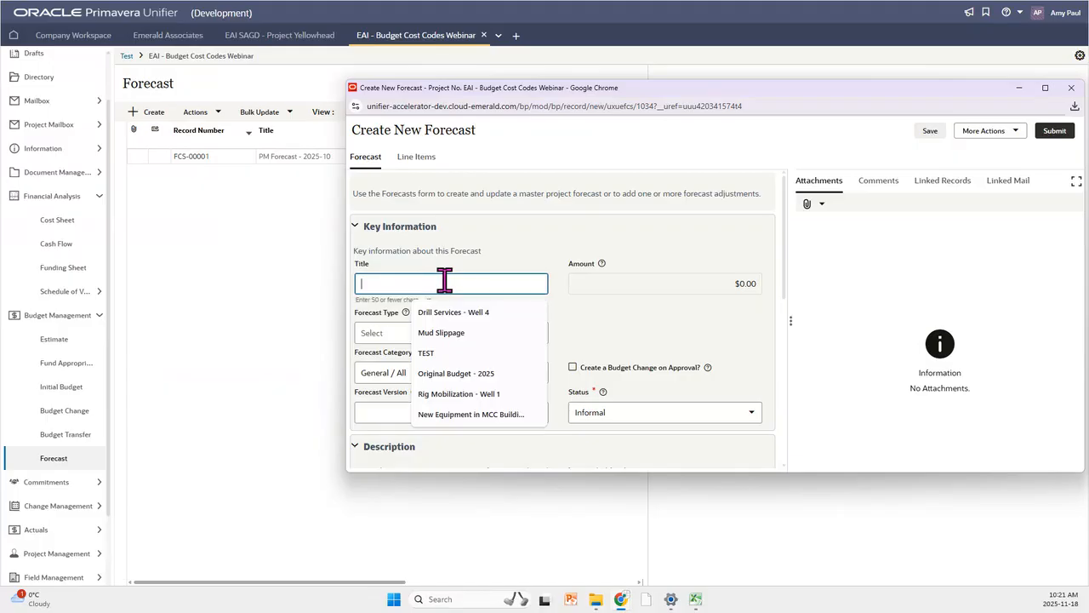
text(PM Forecast - 2)
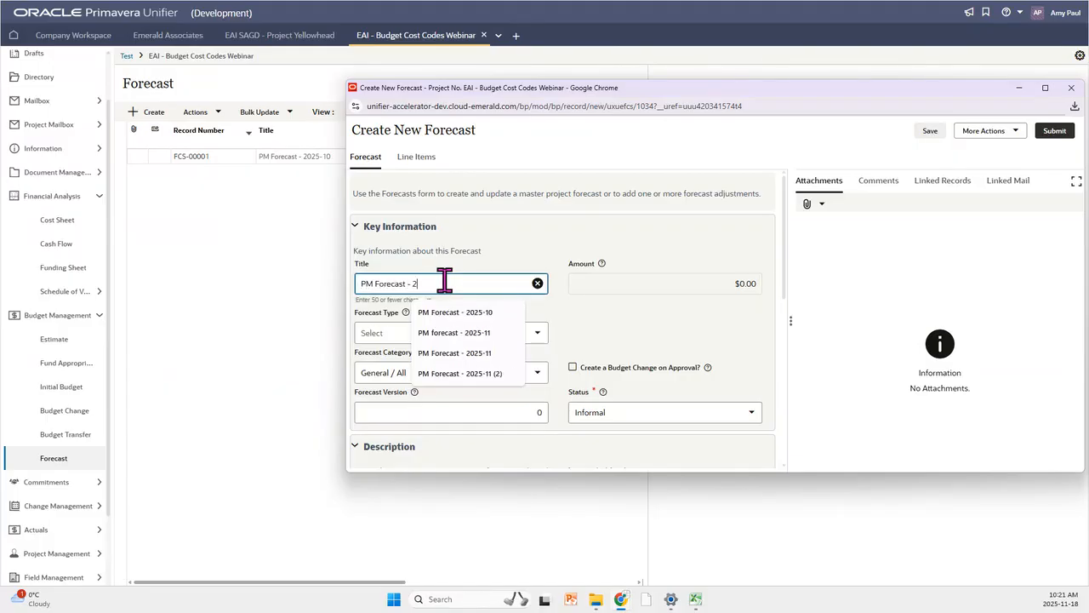
text(025-11)
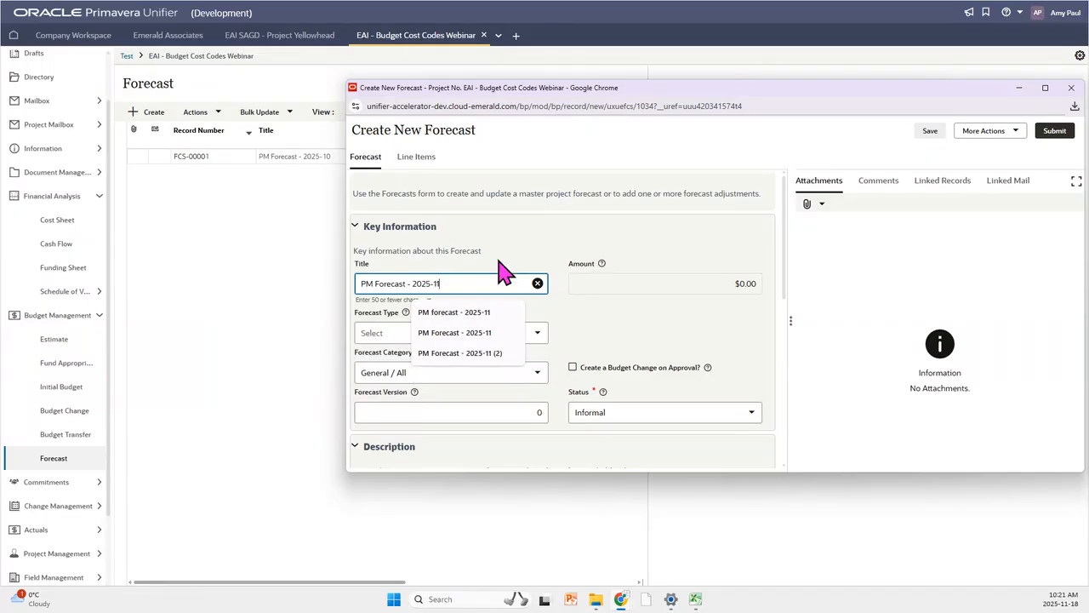
key(Escape)
click(487, 325)
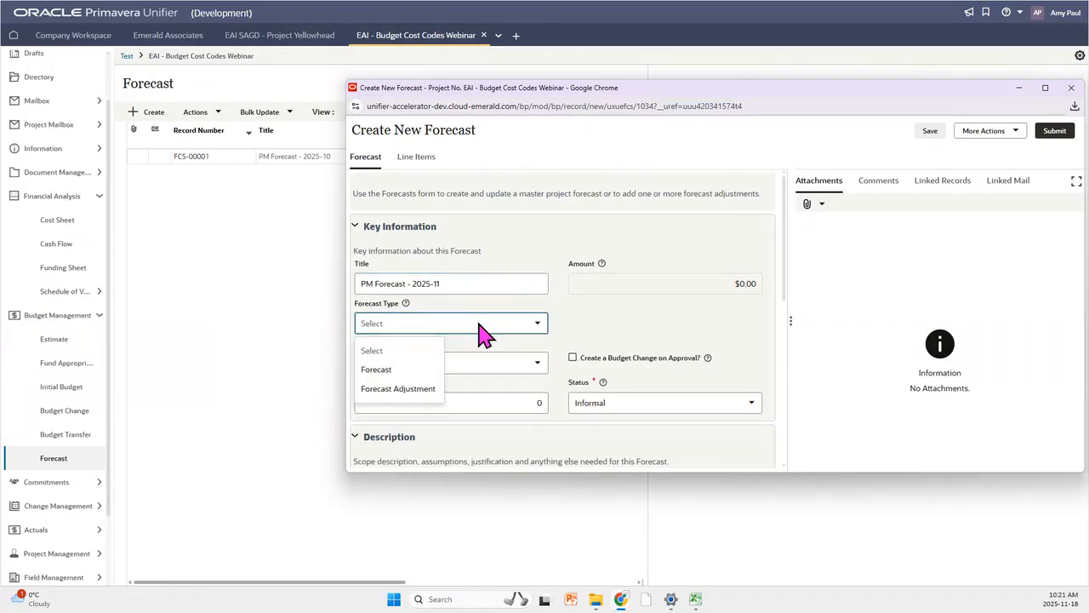
click(385, 371)
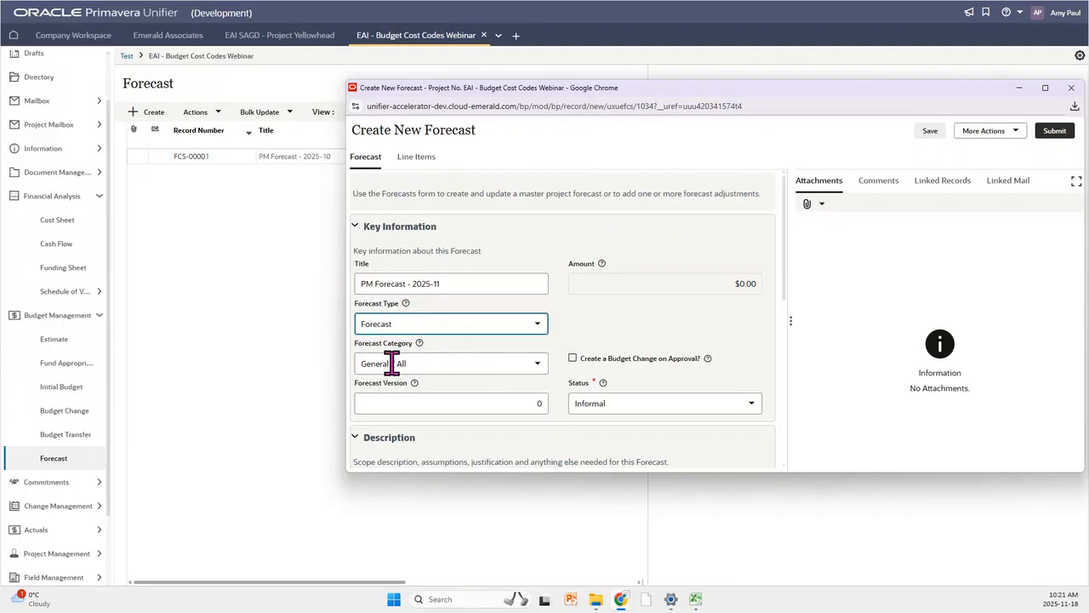
click(635, 407)
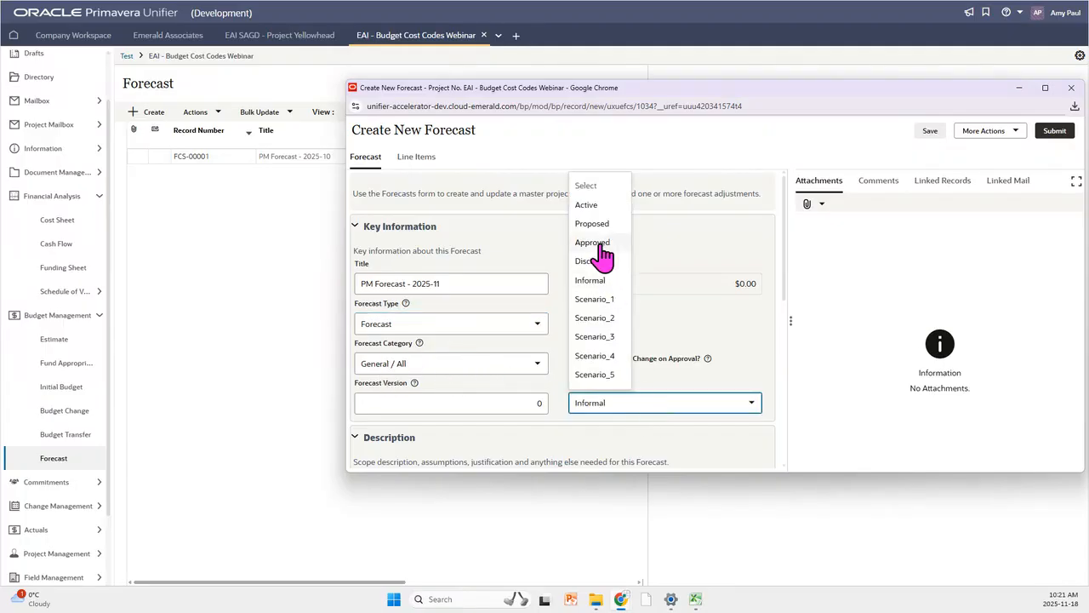
click(591, 203)
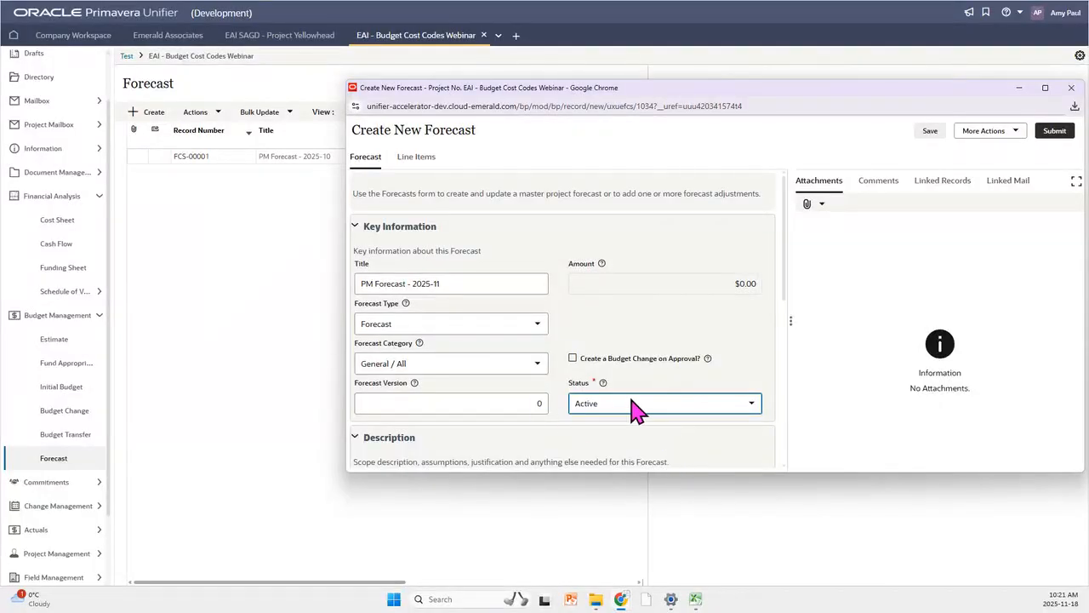
Step: Import the CSV file "F. Forecast Line Items - November" into the new forecast's line items
click(421, 159)
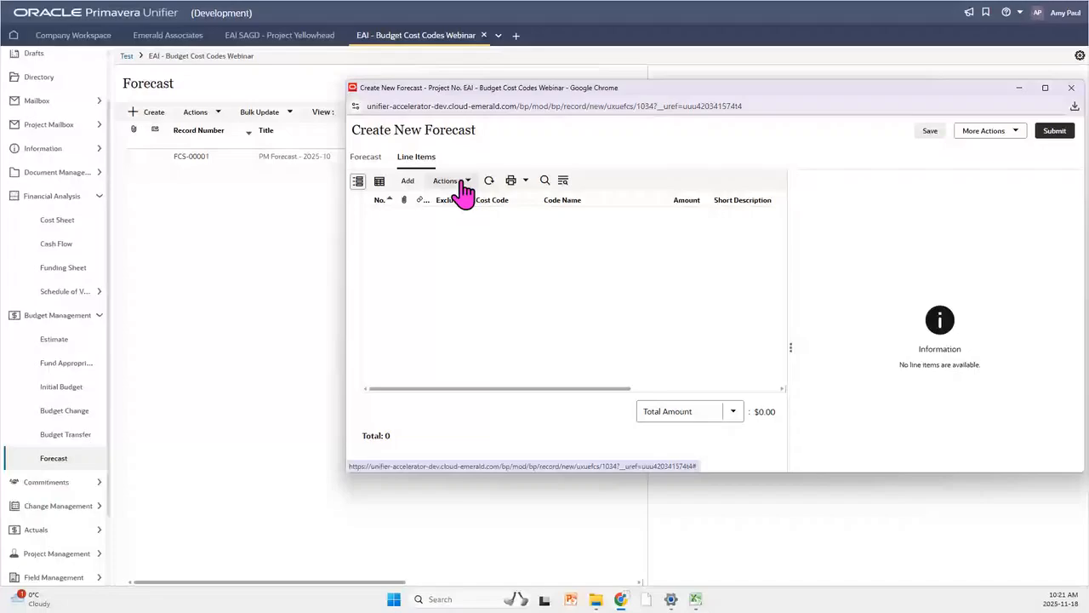
click(465, 185)
mouse_move(473, 208)
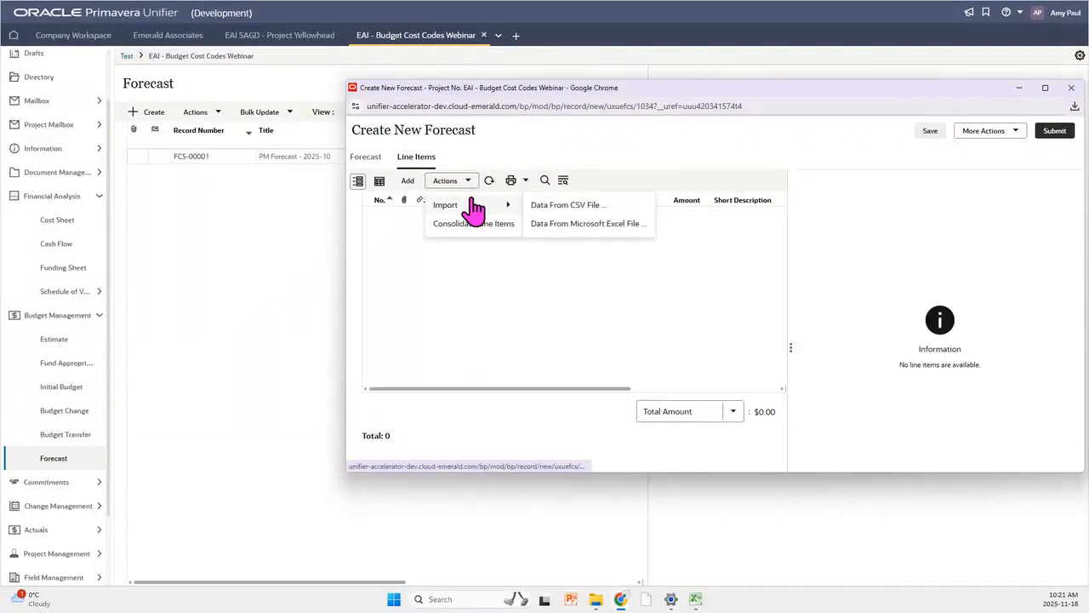
click(561, 207)
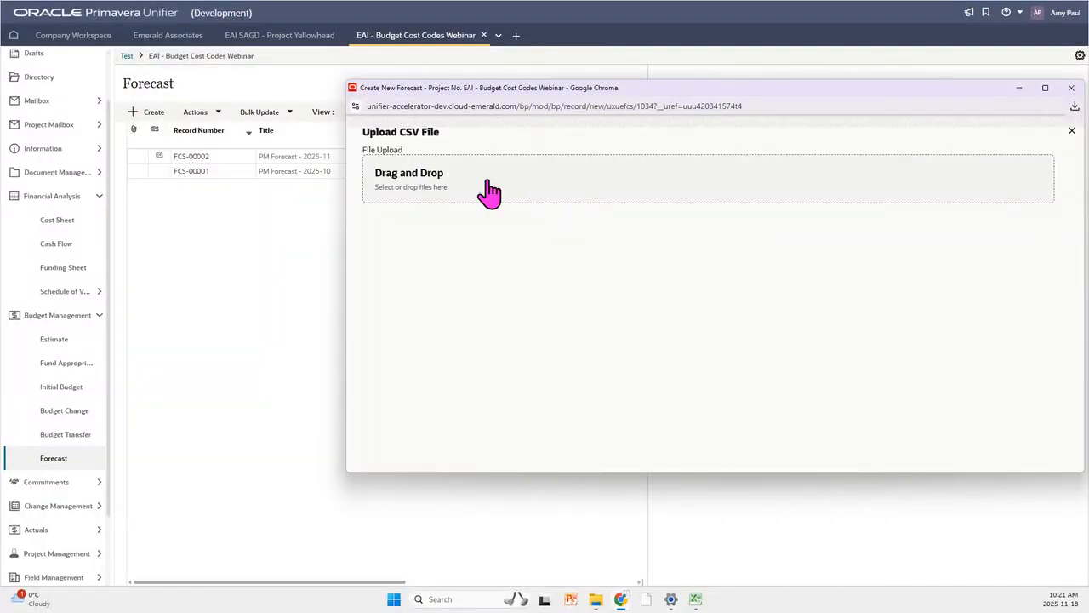
click(489, 191)
click(544, 233)
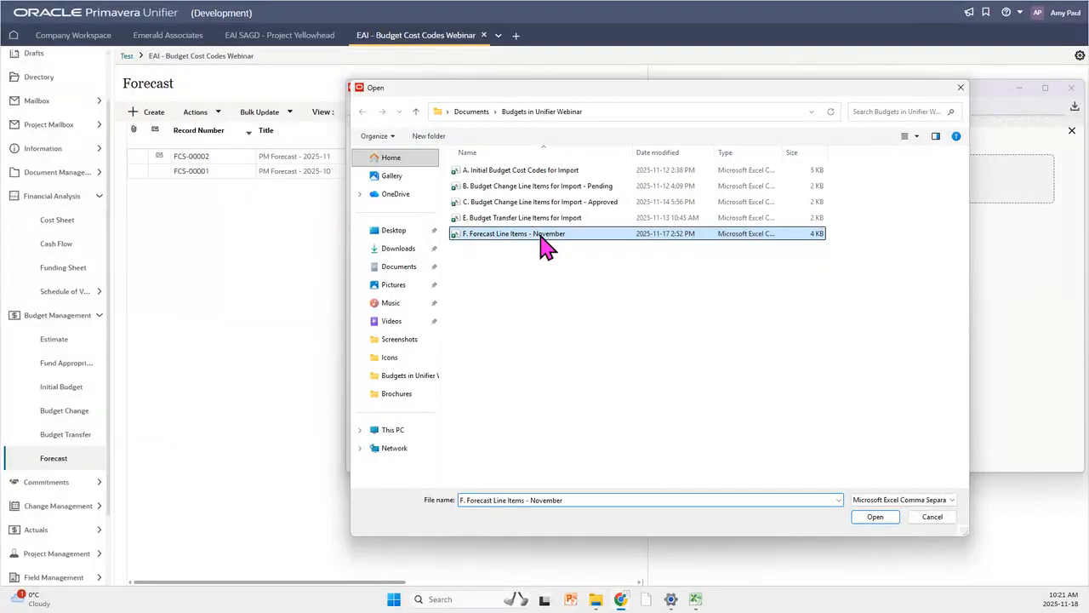
click(877, 517)
click(1038, 449)
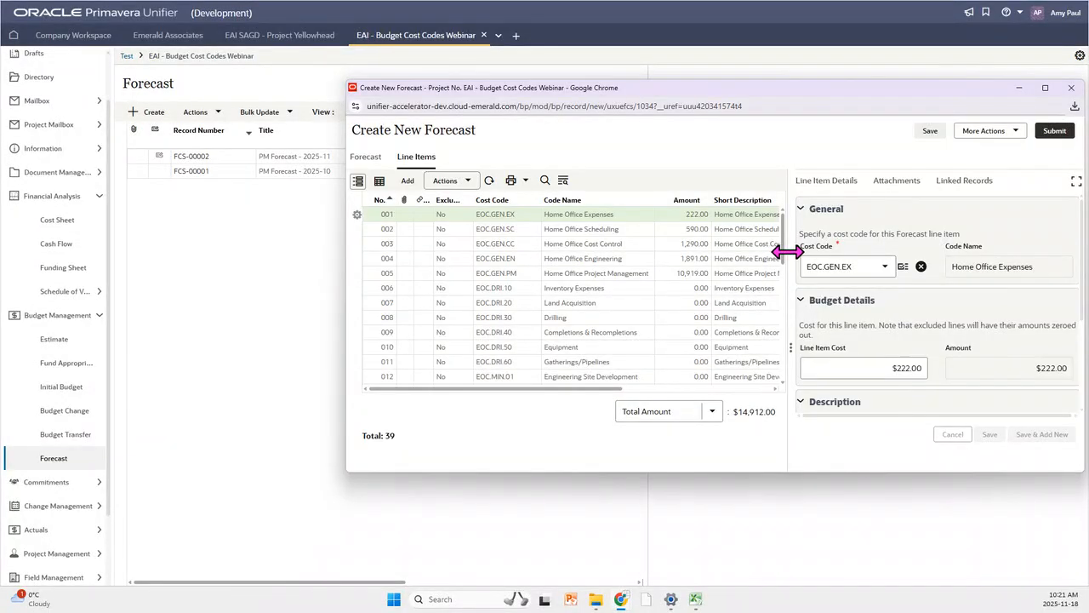
Step: Show the forecast's line items in the grid view and set the line item costs of EOC.GEN.EX to 444 and EOC.GEN.SC to 1180
drag(787, 251, 886, 246)
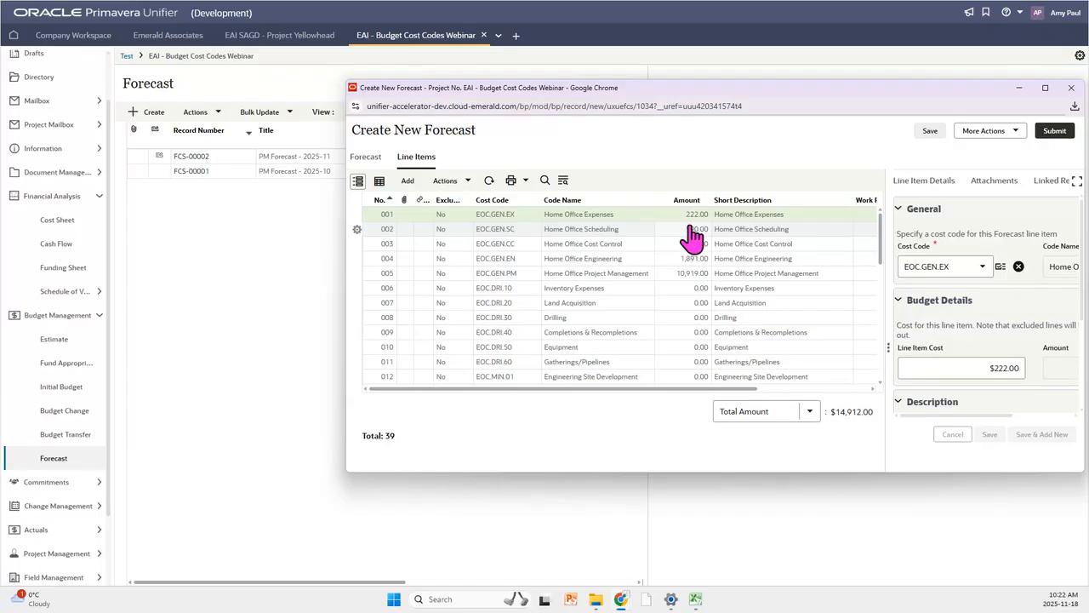
click(380, 184)
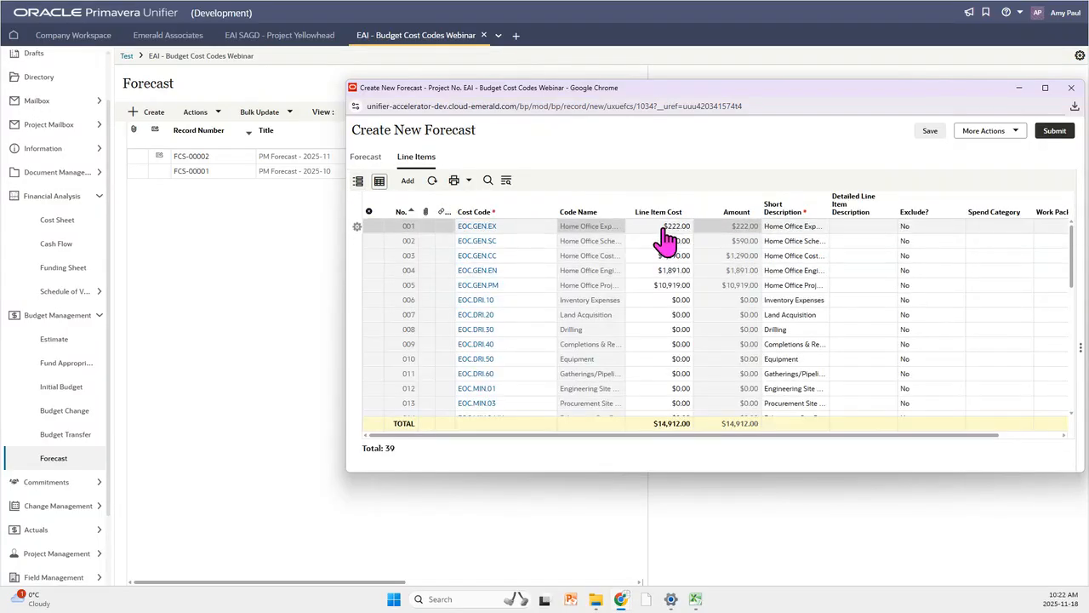
click(677, 231)
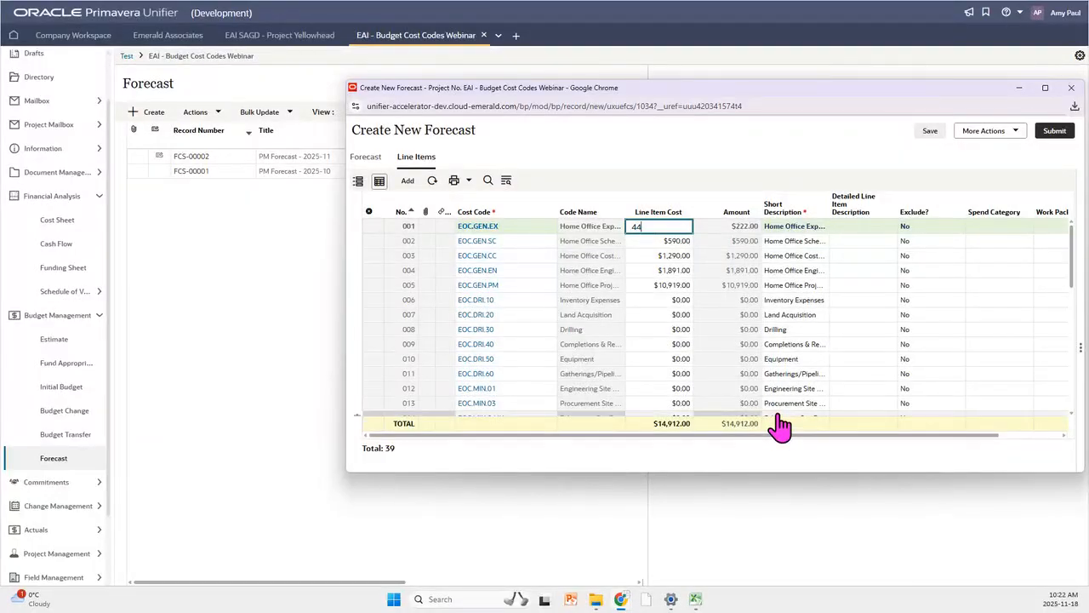
click(666, 241)
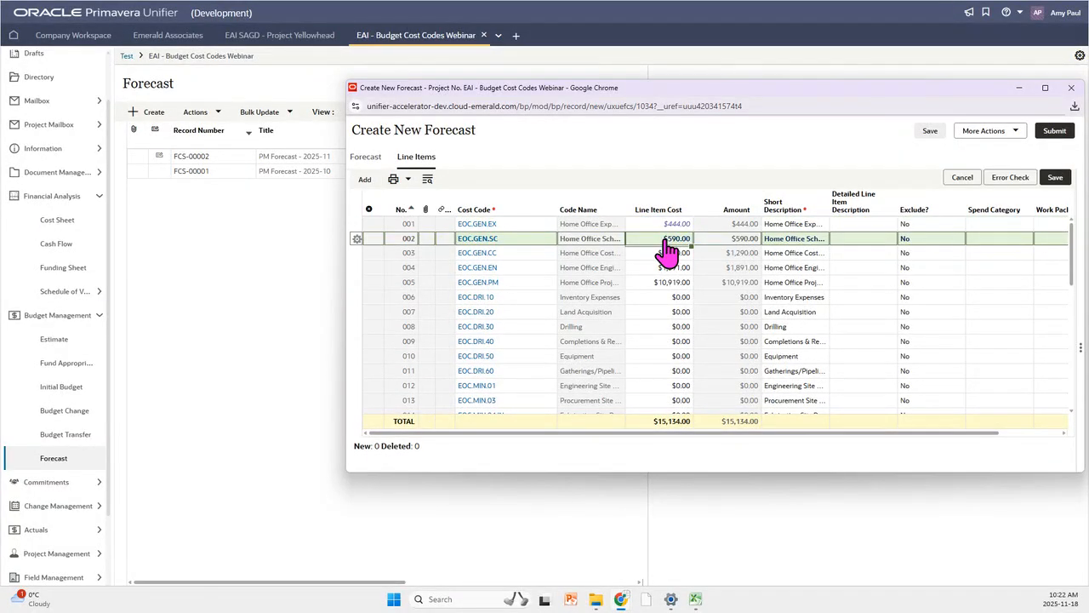
click(663, 241)
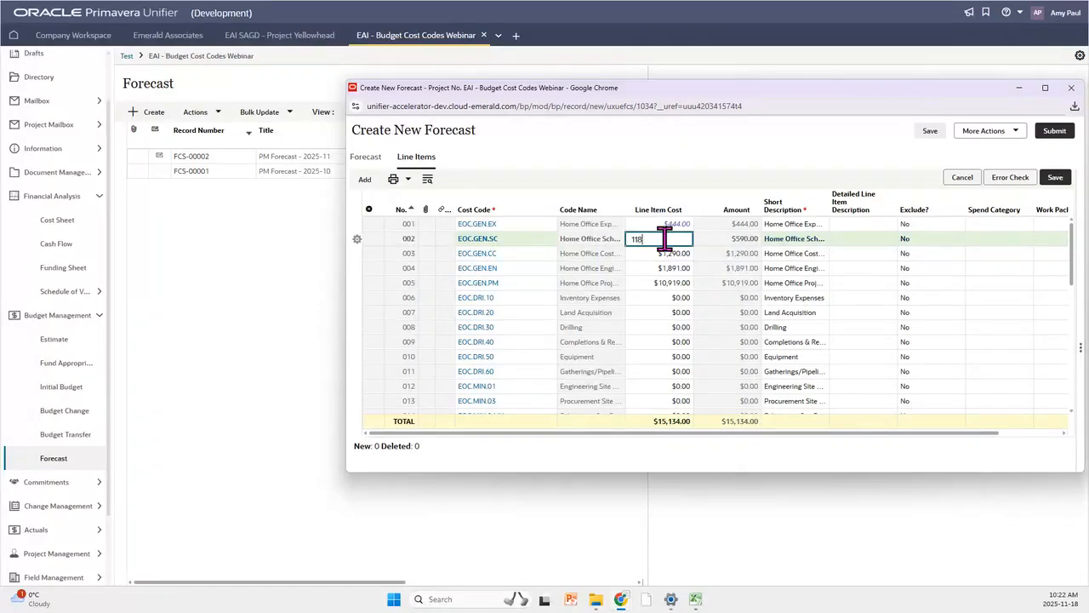
text(1180)
Step: Set the line item costs of EOC.GEN.CC to 2580 and EOC.GEN.EN to 5782
click(665, 253)
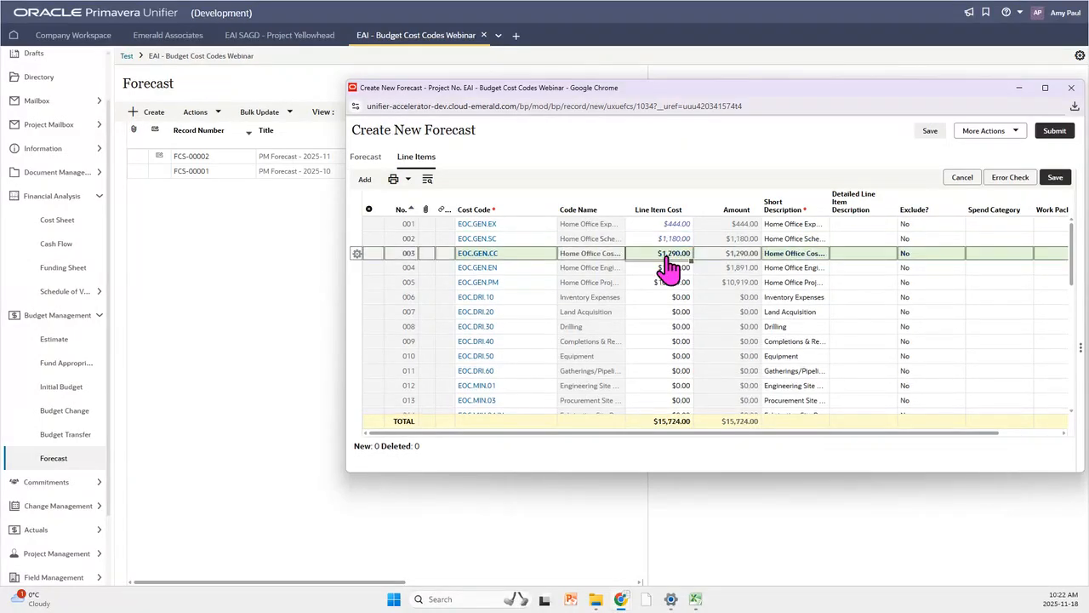
click(666, 255)
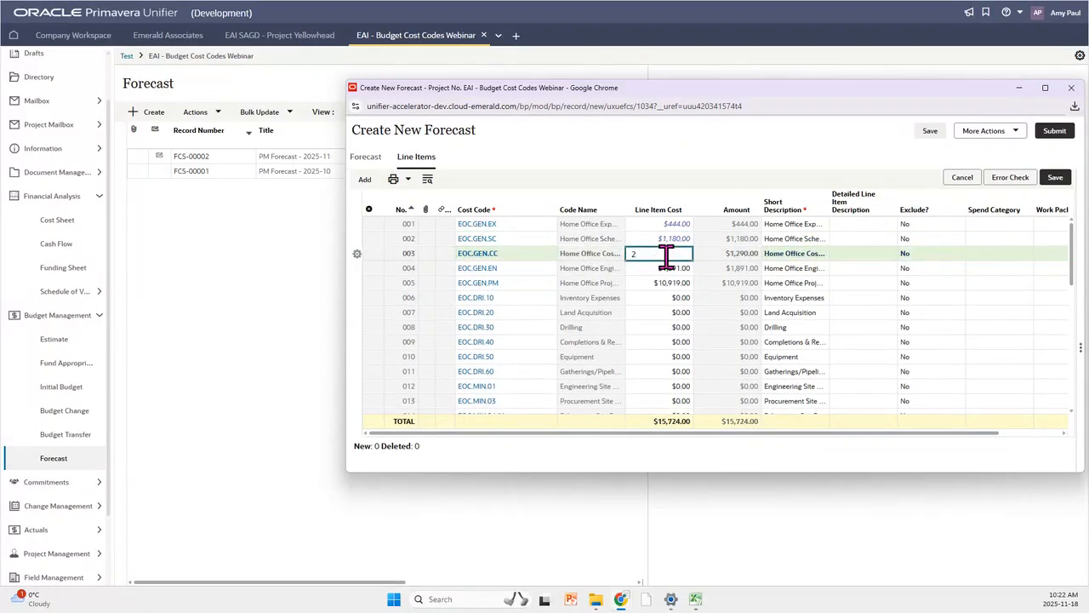
text(2,580)
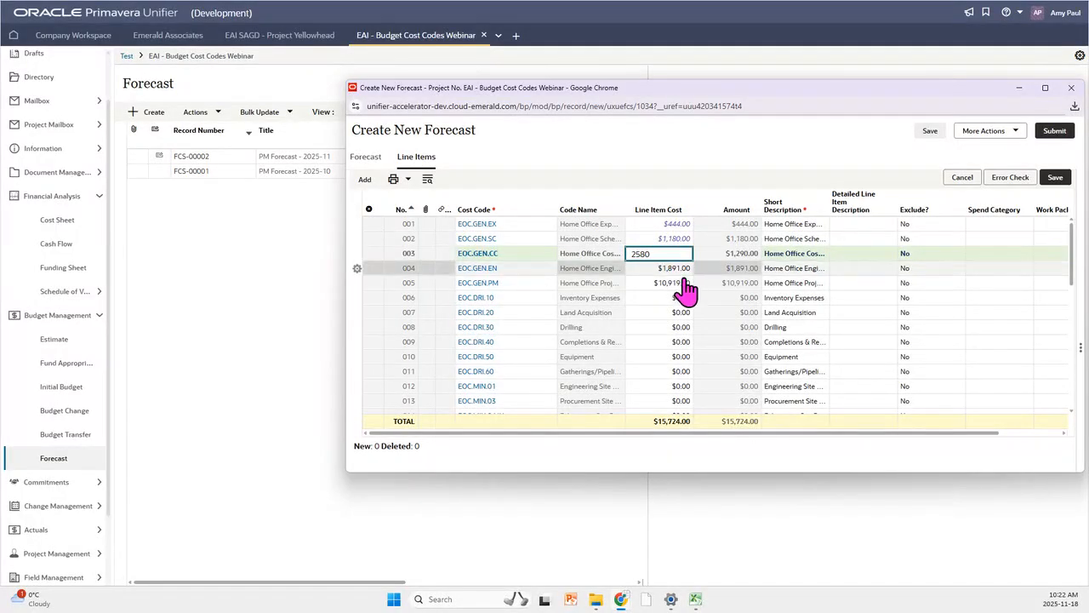
key(Return)
click(682, 269)
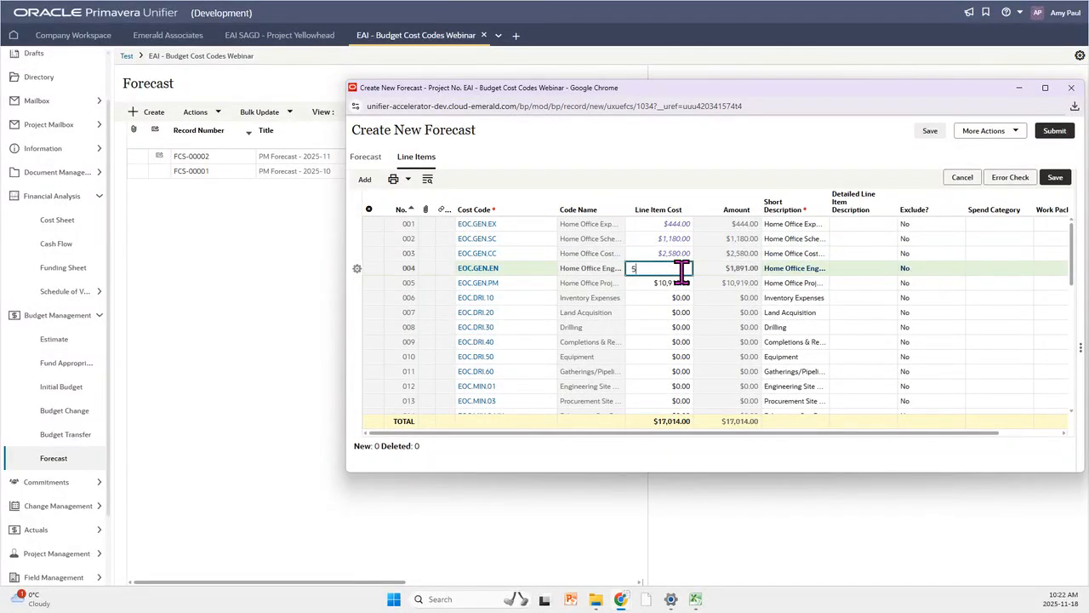
text(5782)
key(Return)
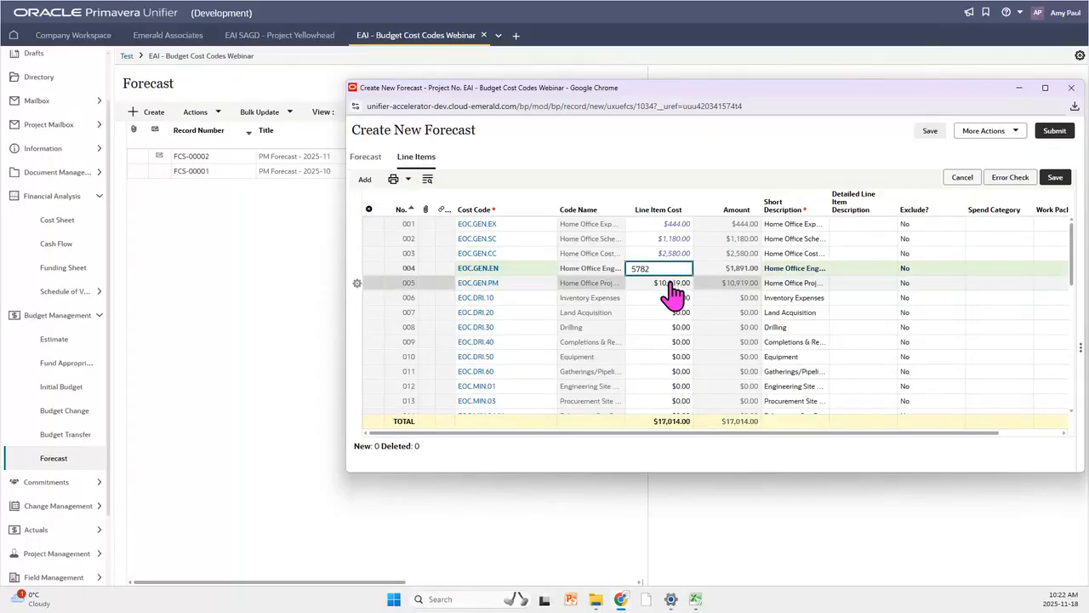
Step: Set the line item cost of EOC.GEN.PM, Home Office Project Management, to 21828
click(669, 284)
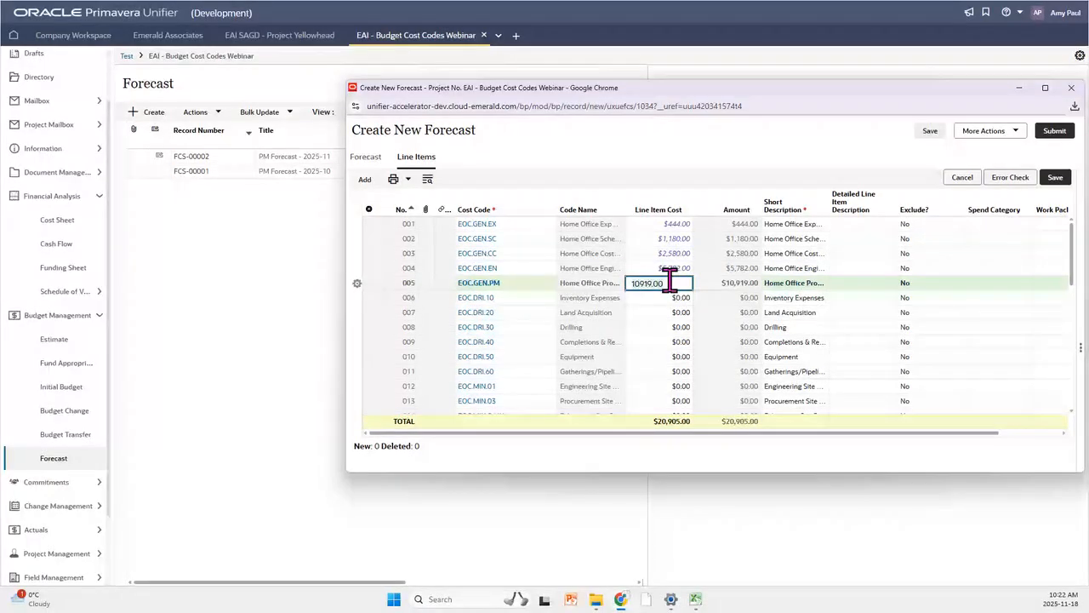
key(ctrl+a)
text(218)
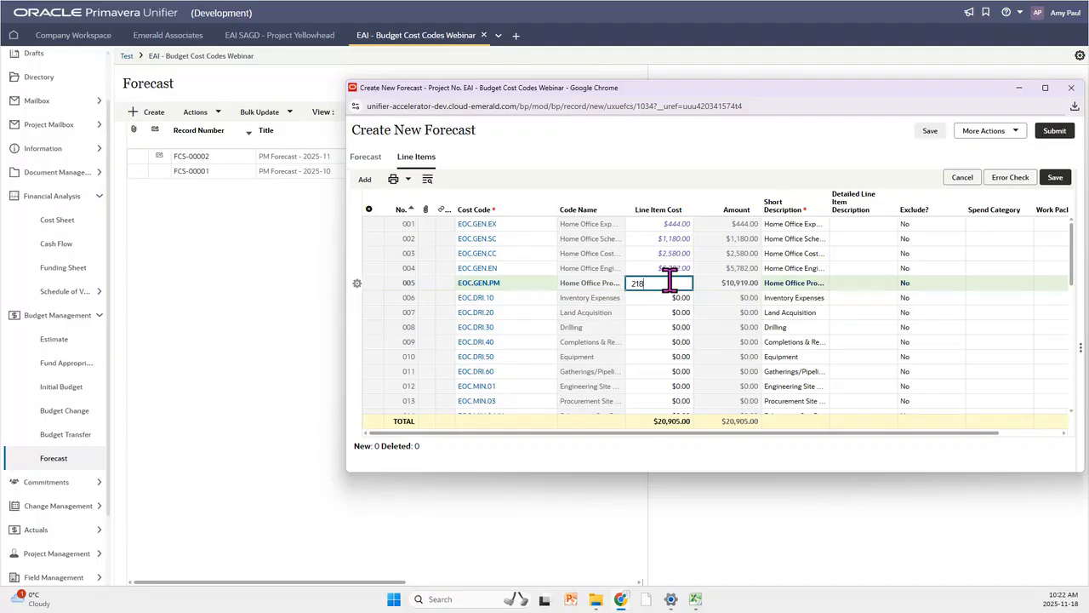
text(28)
click(659, 300)
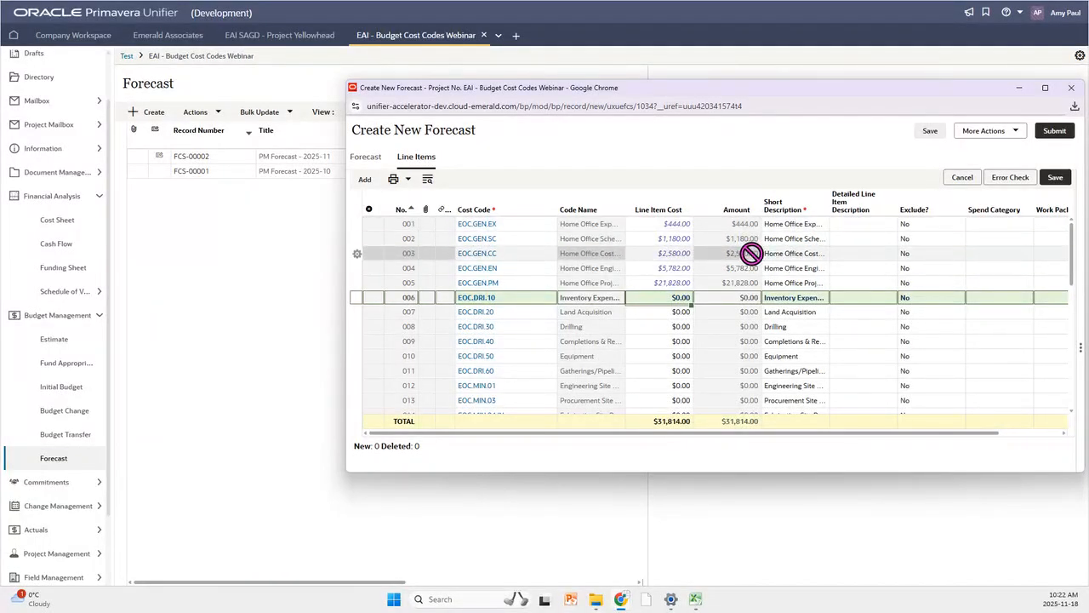
Step: Set line 001's detailed description to "Due to the project being two months behind schedule, we are going to need to add to the home office costs"
click(851, 226)
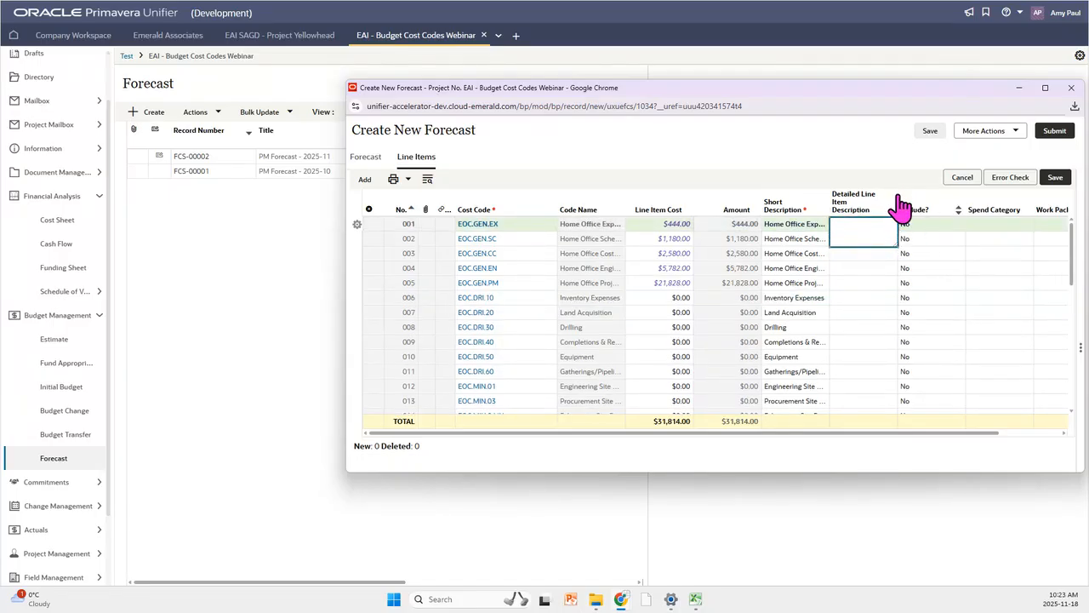
mouse_move(900, 206)
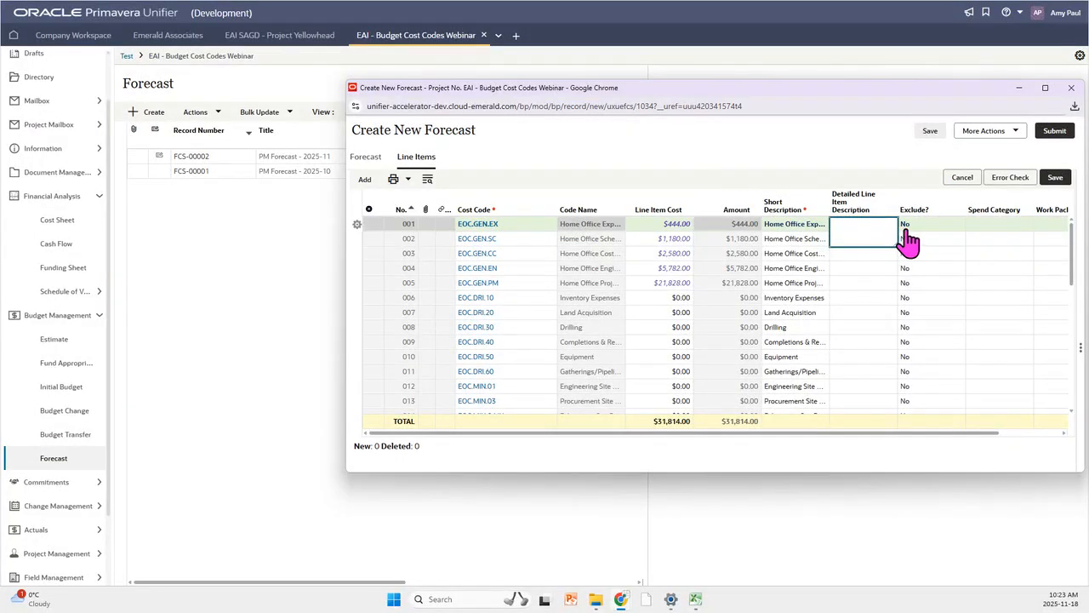
text(Due to the project being two months behind schedule, we are going t)
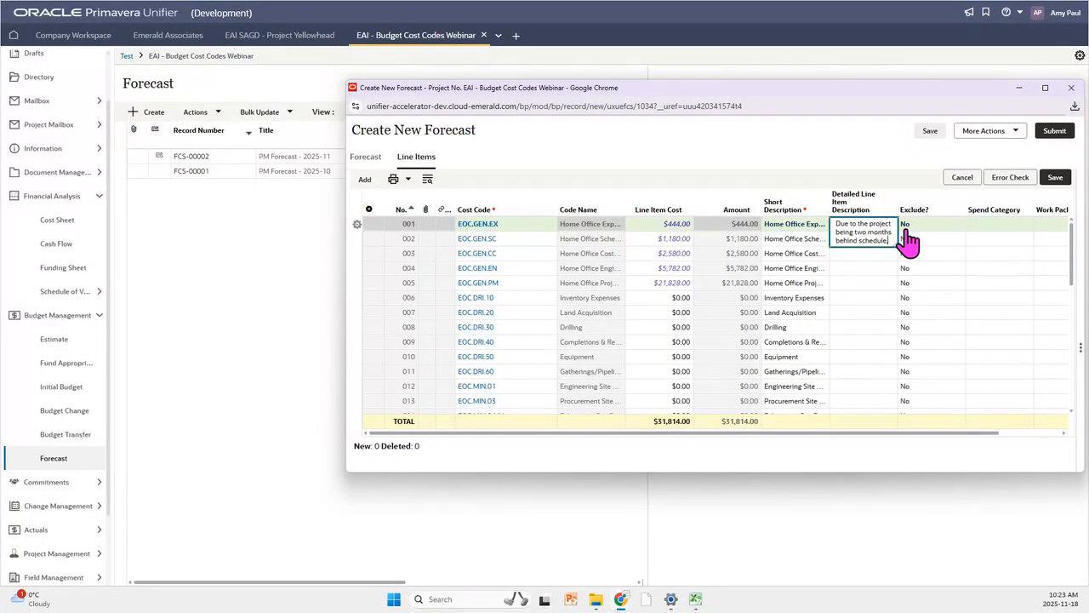
text(o nee)
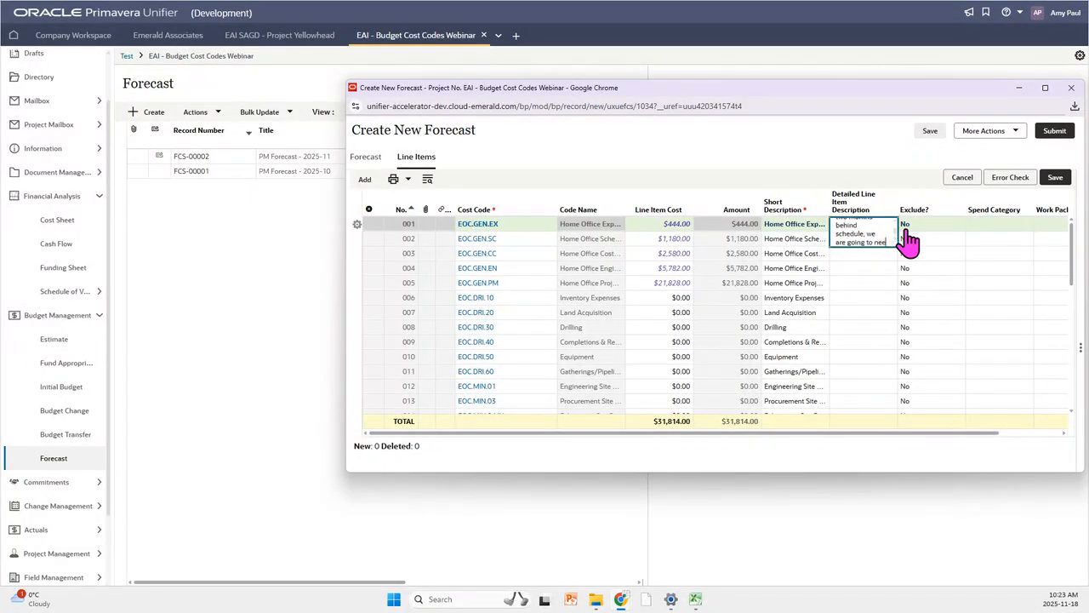
text(d to add to the home office costs)
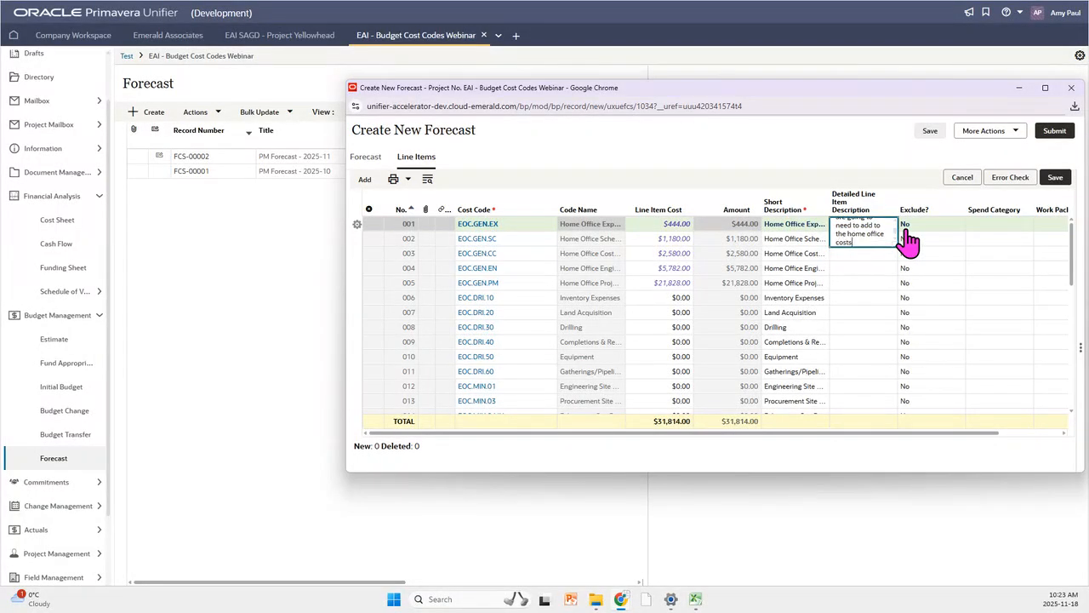
Step: Copy line 001's detailed line item description to the other home office lines, 002 through 005
click(859, 226)
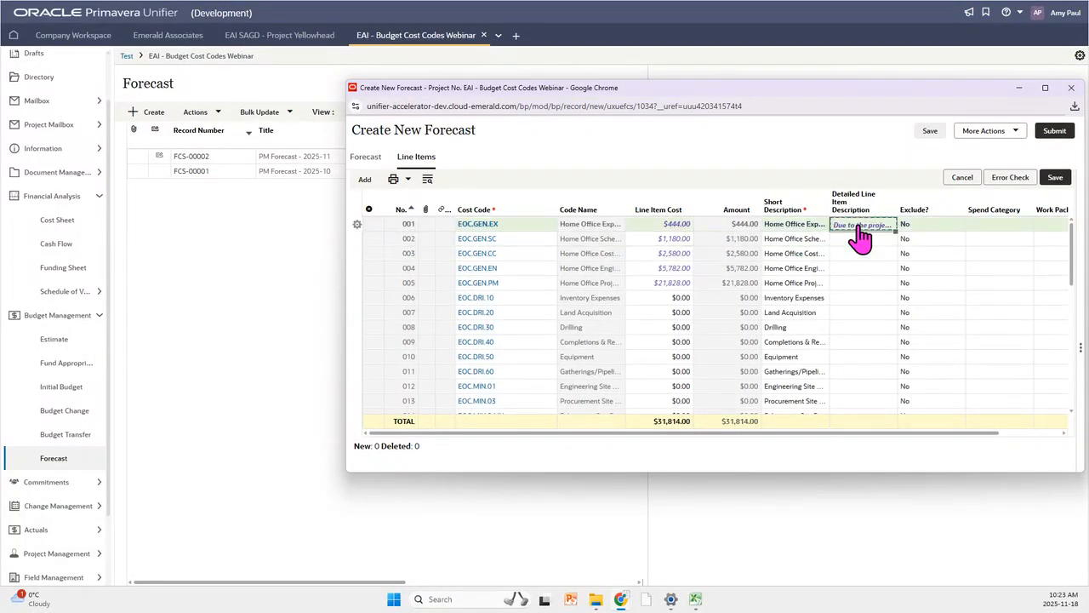
shift+click(861, 288)
key(ctrl+v)
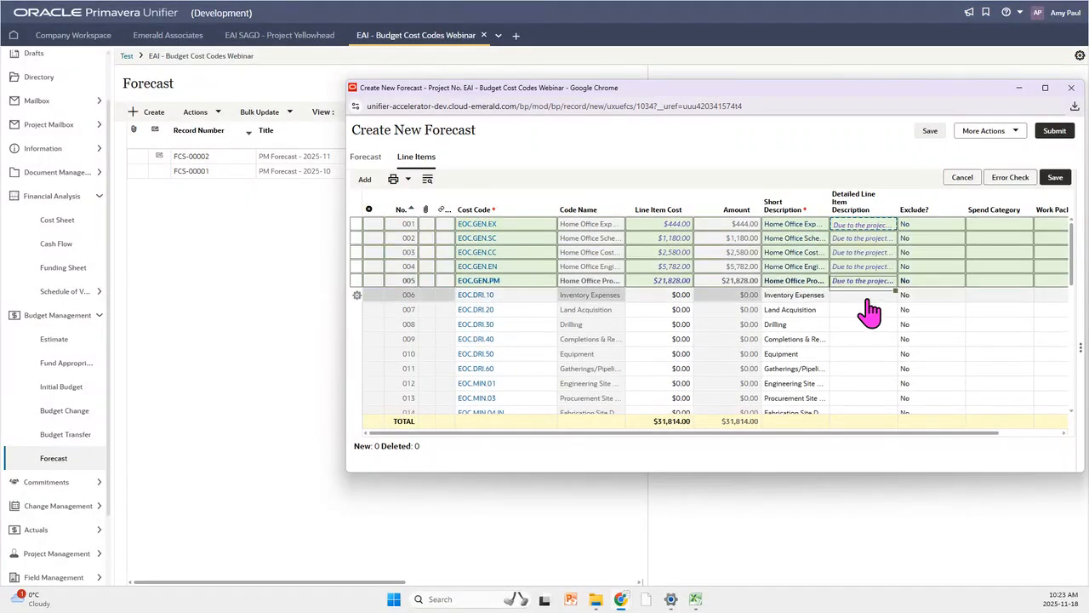
click(861, 298)
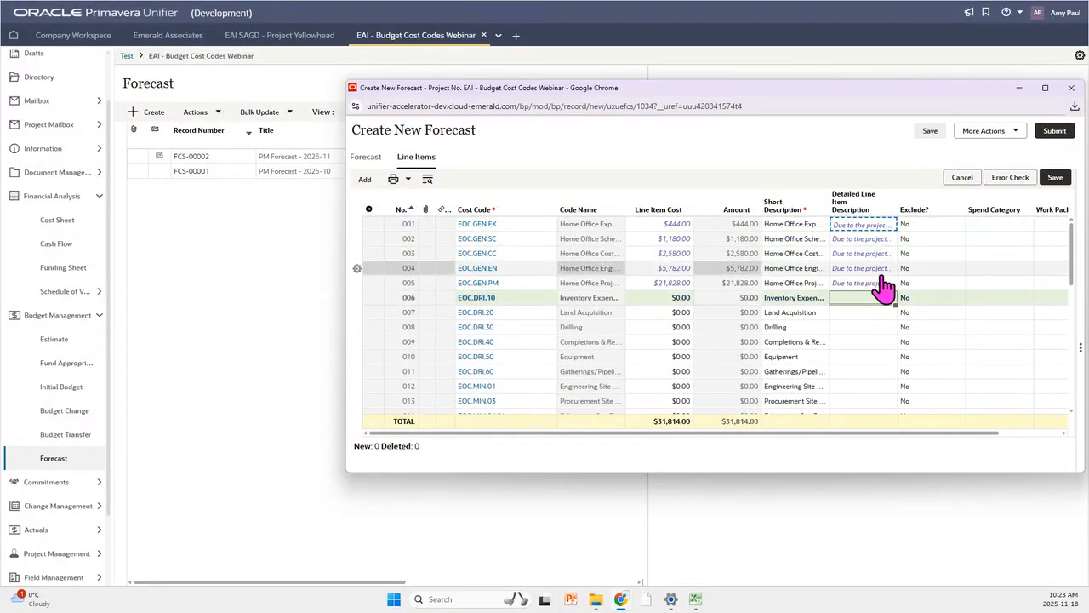
Step: Save the edited line items and submit the November forecast record
click(1055, 177)
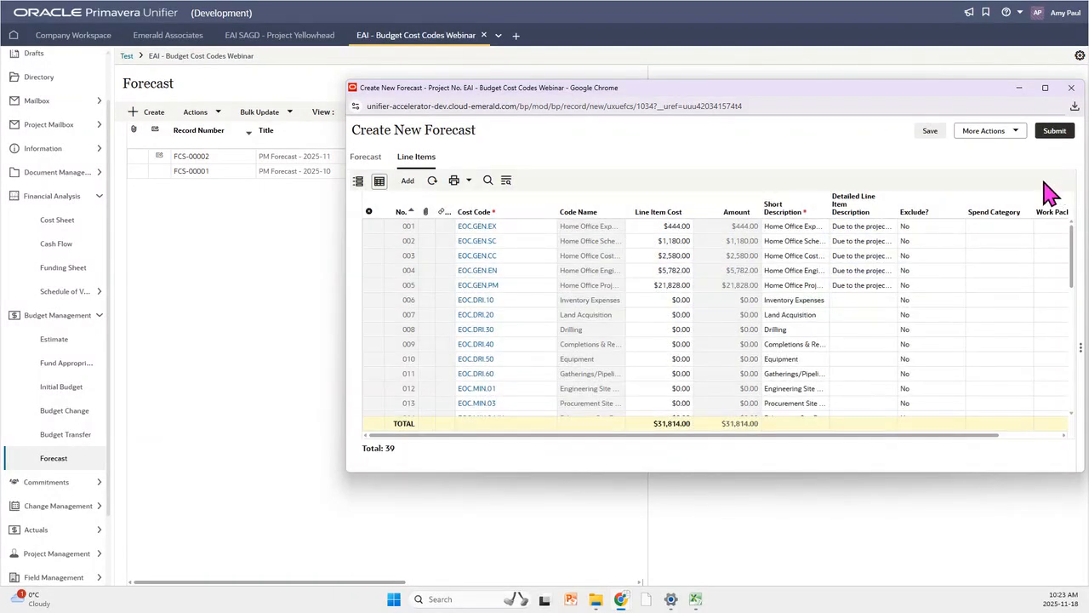
click(1055, 131)
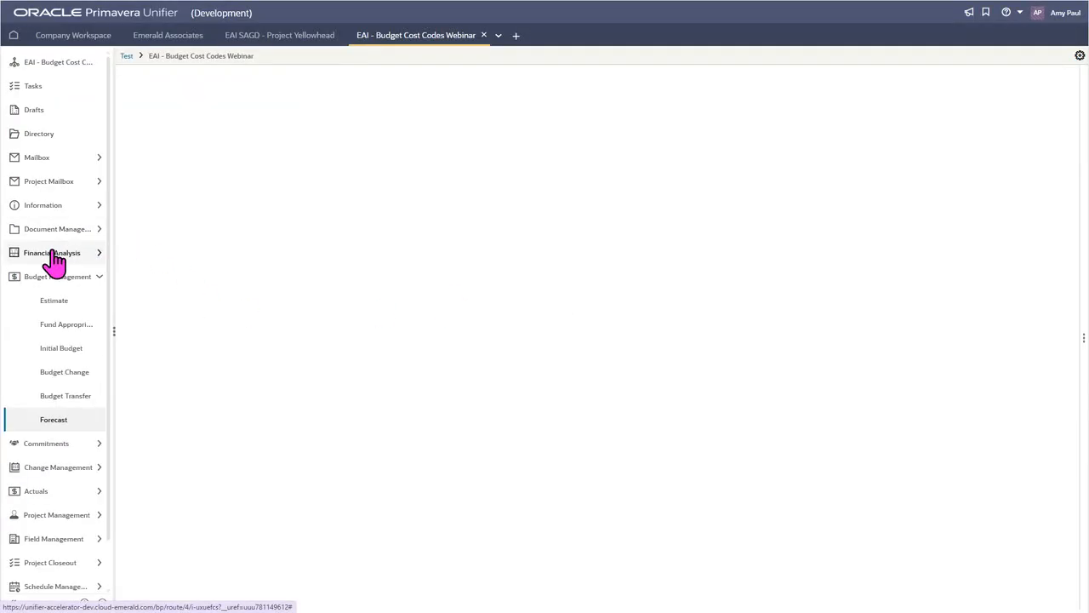
Step: Open the project cost sheet and compare the Home Office Expenses revised budget with its calculated forecast
click(49, 255)
click(58, 281)
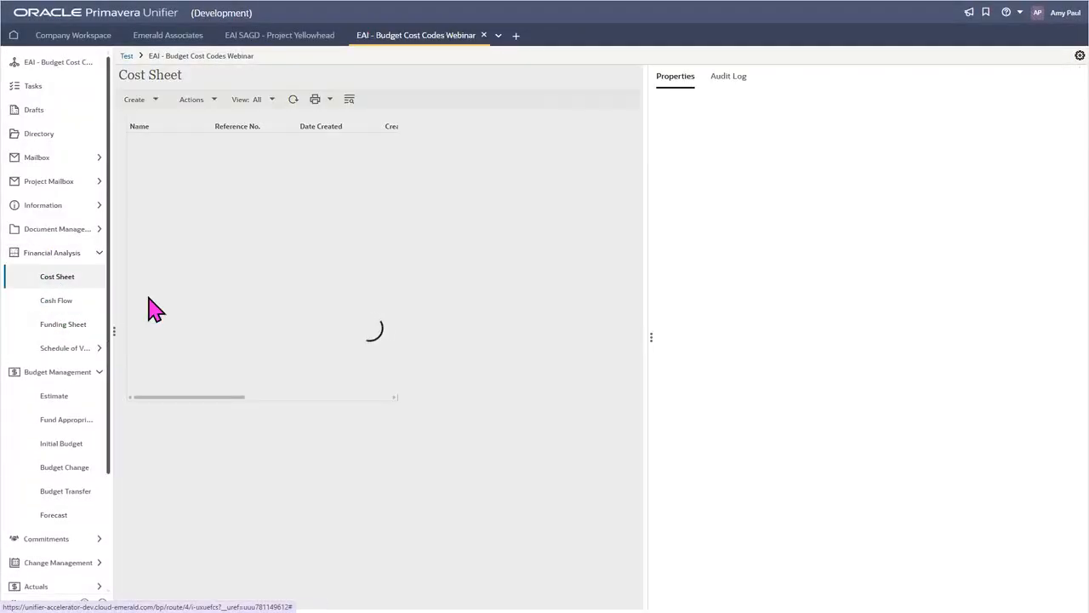
click(233, 145)
double_click(241, 150)
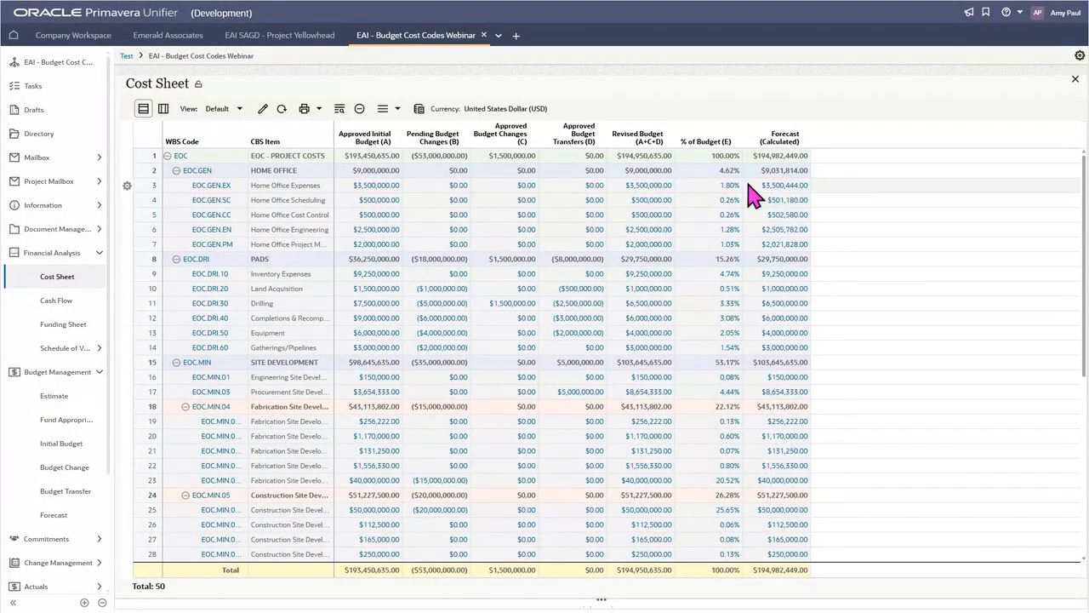
click(654, 189)
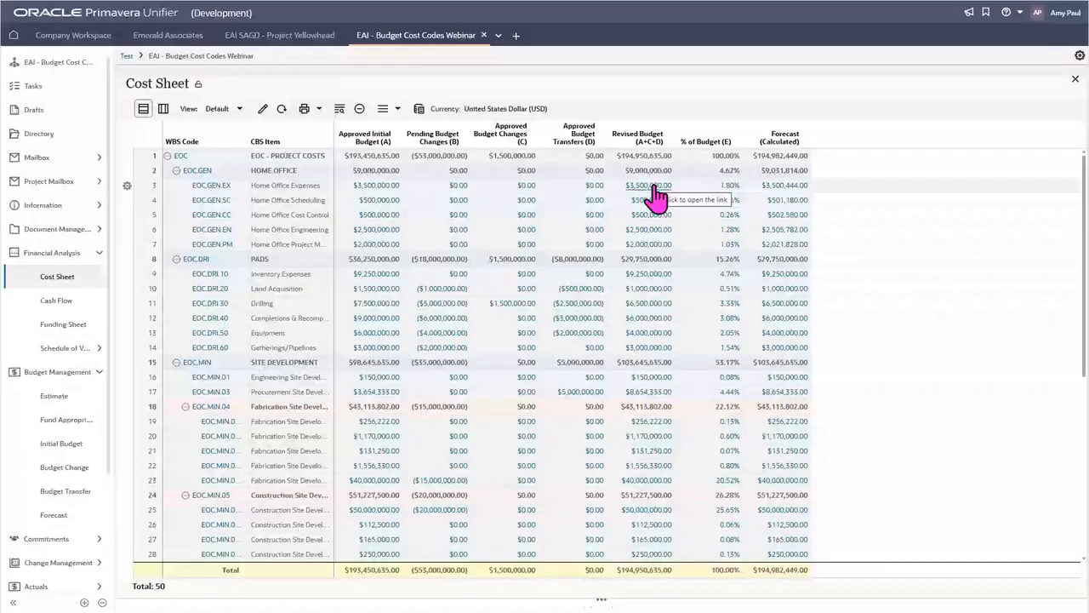